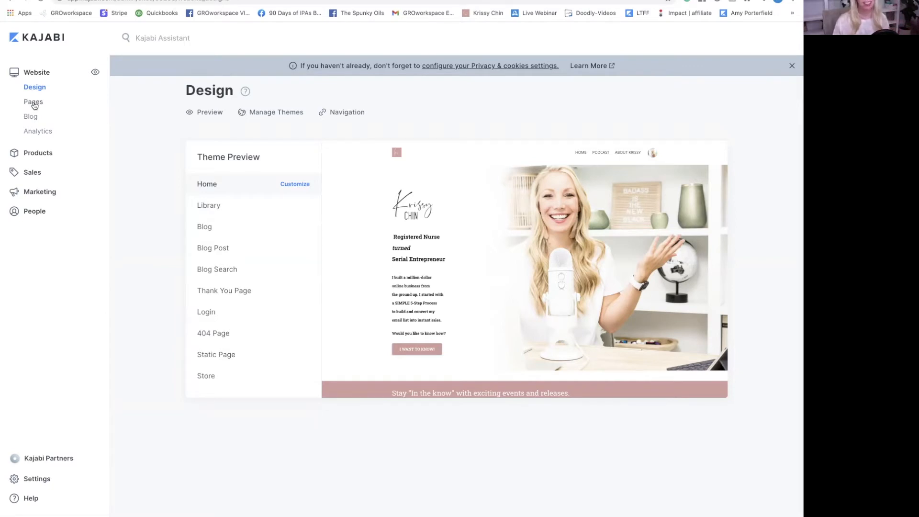
- Leave the Design page and switch to the website's Pages list
click(34, 106)
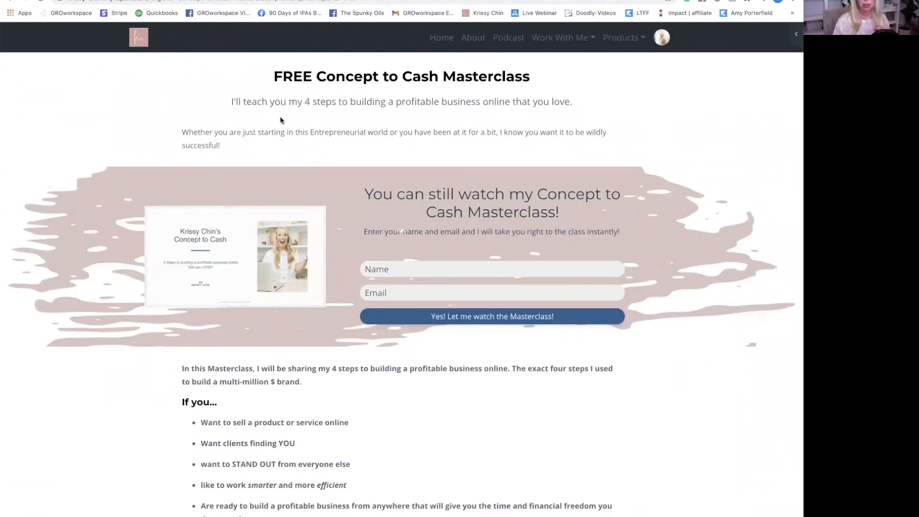
scroll(376, 143, down, 1)
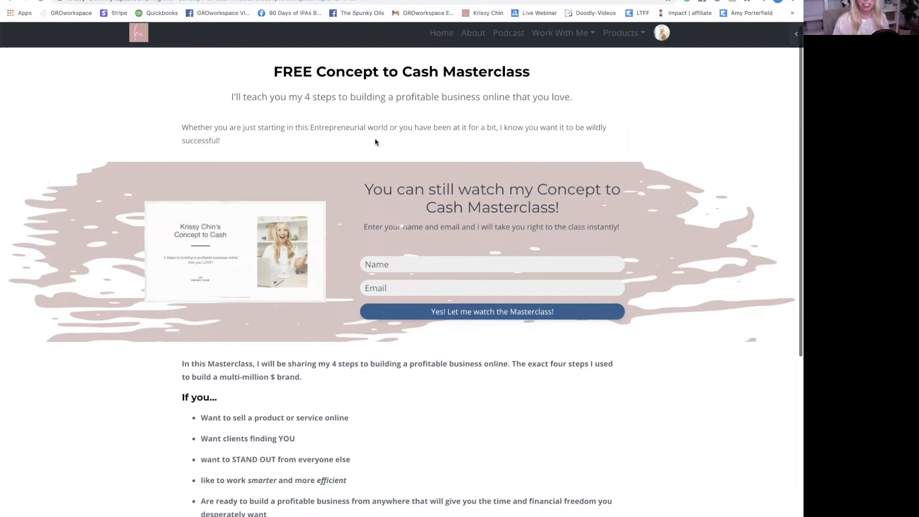
scroll(372, 125, down, 3)
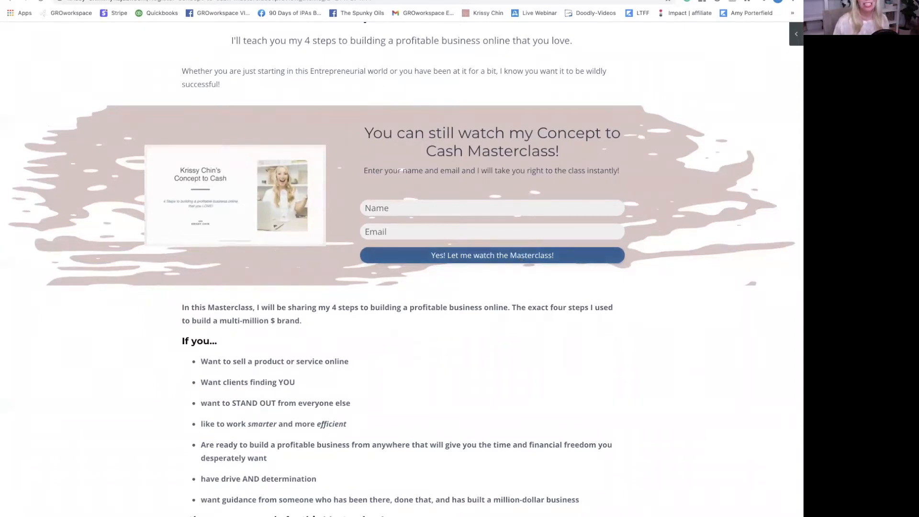
key(ctrl+Tab)
scroll(330, 65, up, 9)
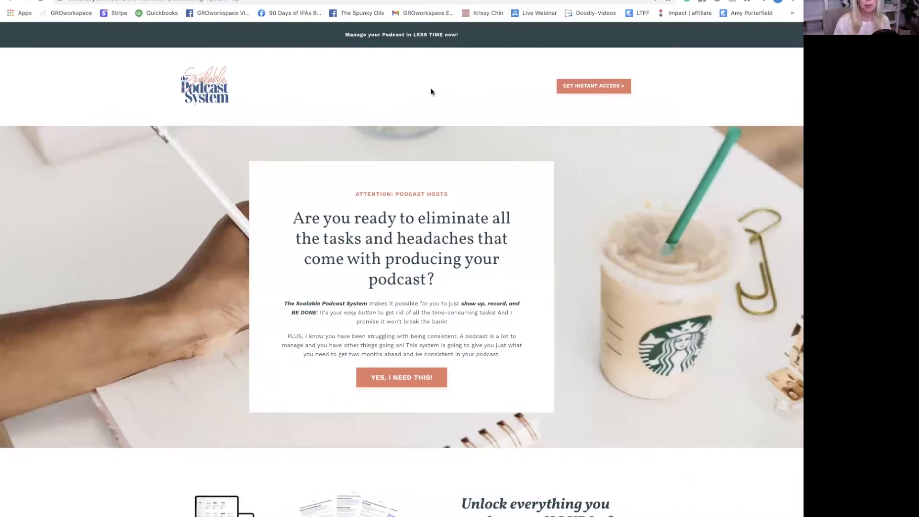
scroll(452, 108, down, 1)
scroll(452, 109, down, 1)
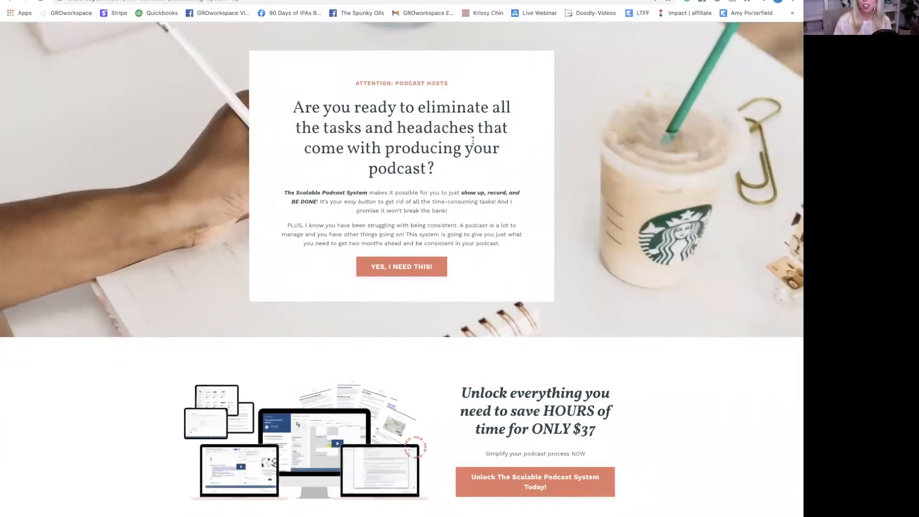
scroll(474, 141, down, 8)
scroll(473, 142, down, 10)
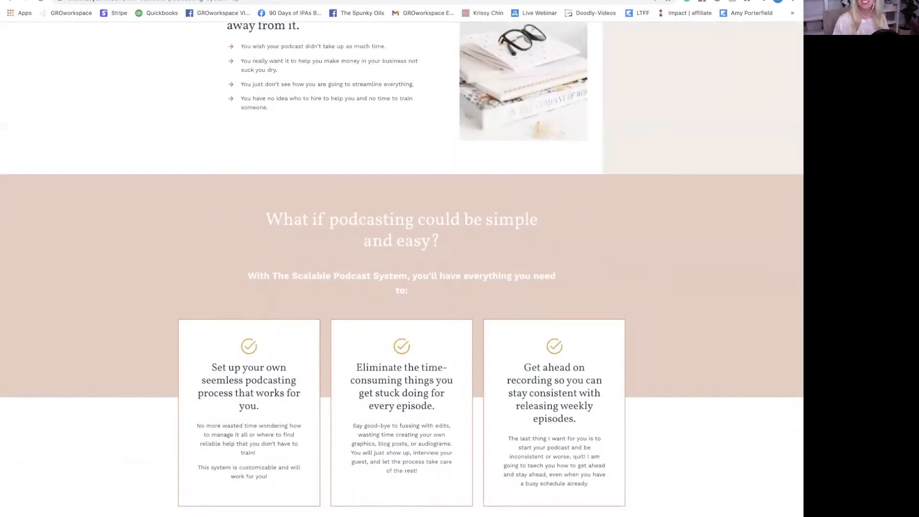
key(ctrl+shift+Tab)
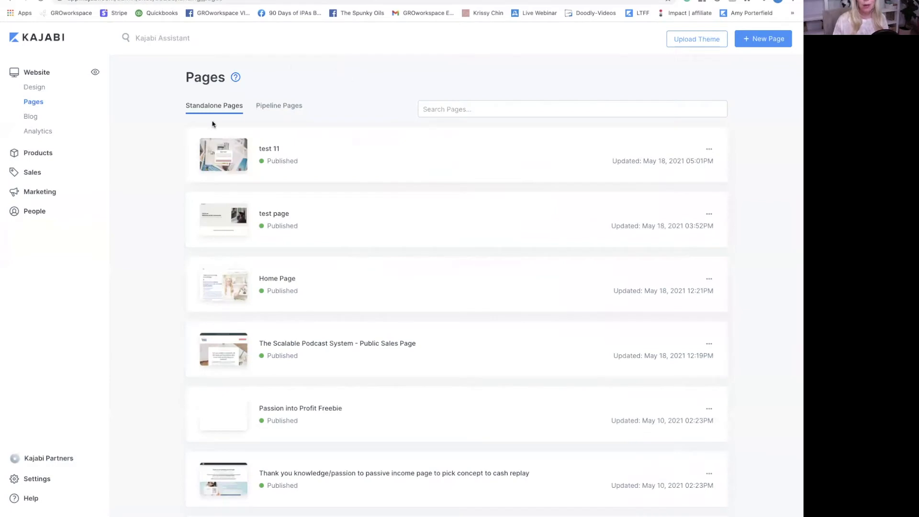
- Create a new opt-in landing page titled 'test 13' from the Melody template
click(763, 41)
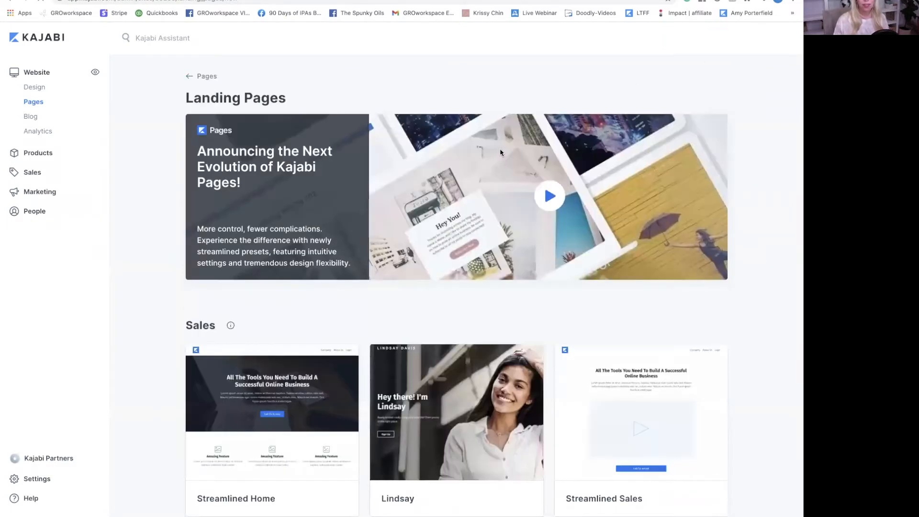
scroll(501, 152, down, 3)
scroll(500, 152, down, 2)
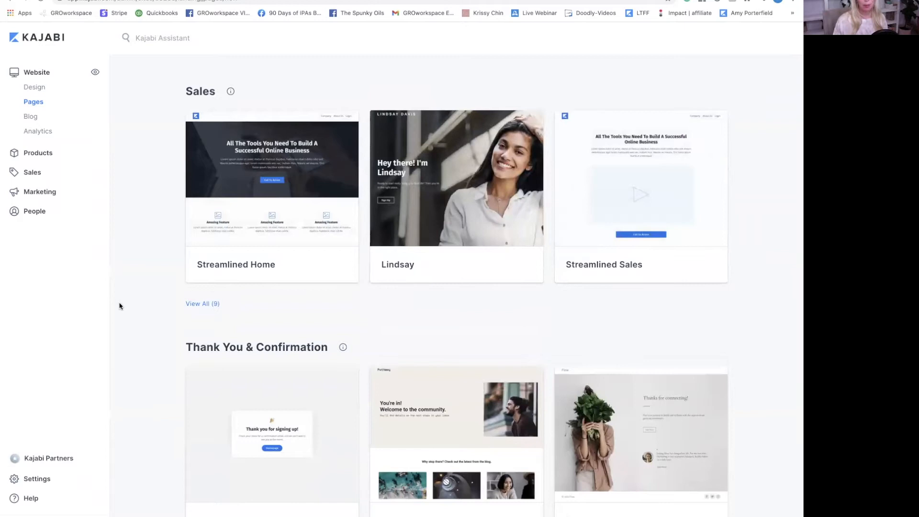
scroll(278, 307, down, 4)
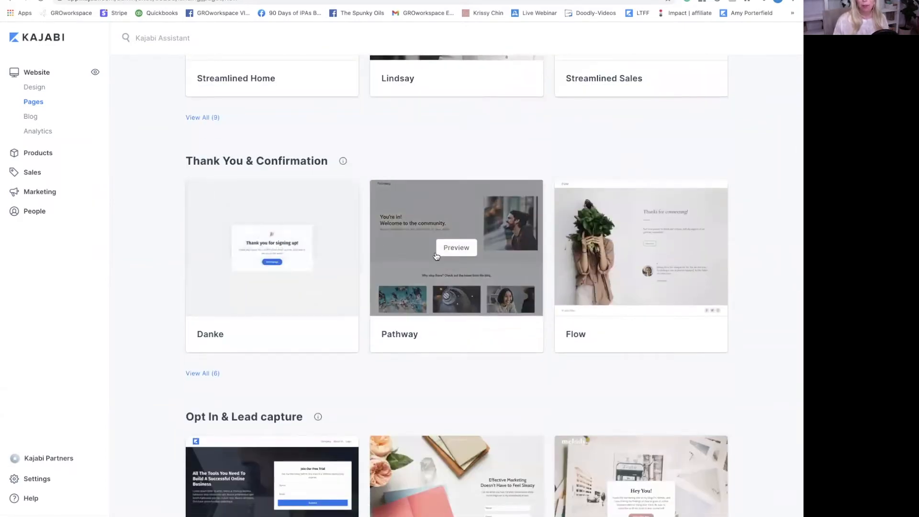
scroll(455, 239, down, 4)
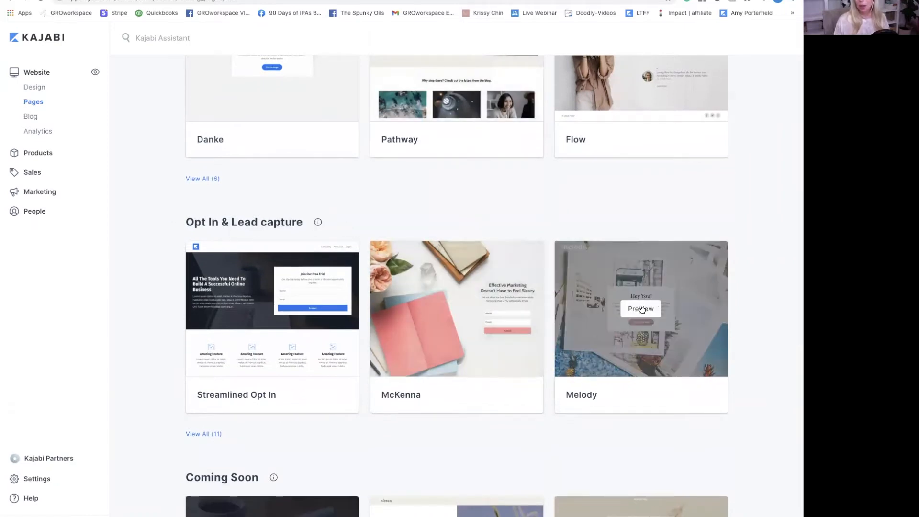
click(642, 309)
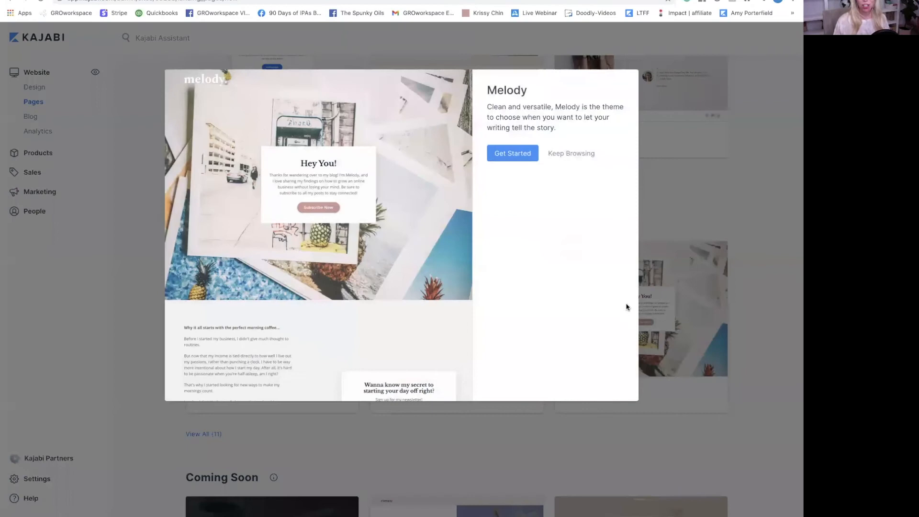
click(509, 153)
click(505, 154)
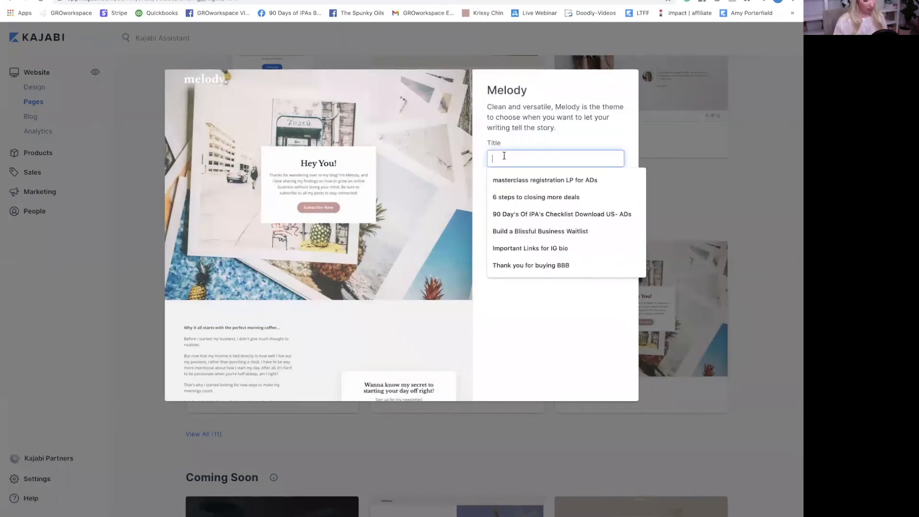
text(test 13)
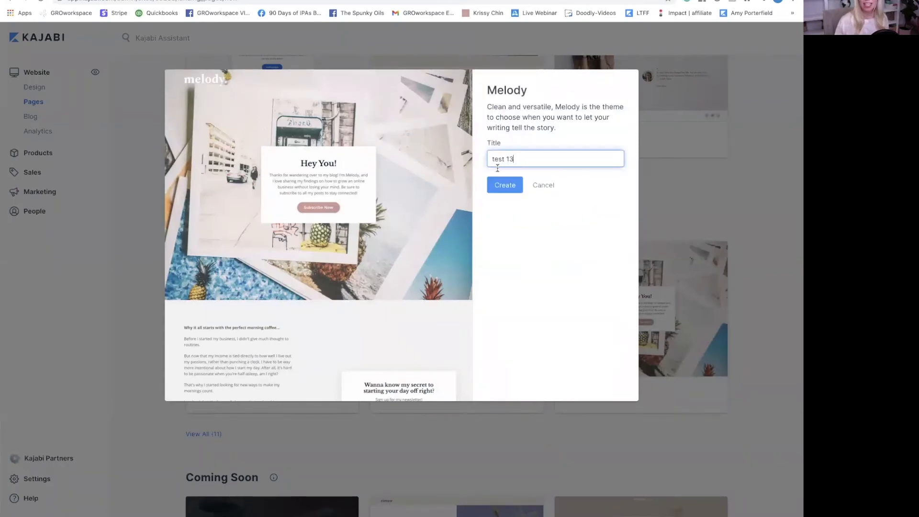
click(503, 185)
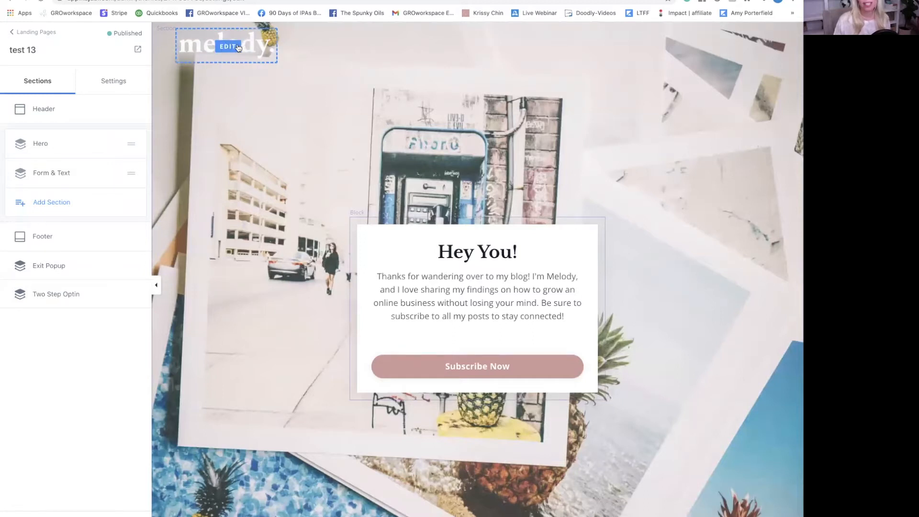
- Look at the Melody logo's settings and its image replacement options
click(252, 51)
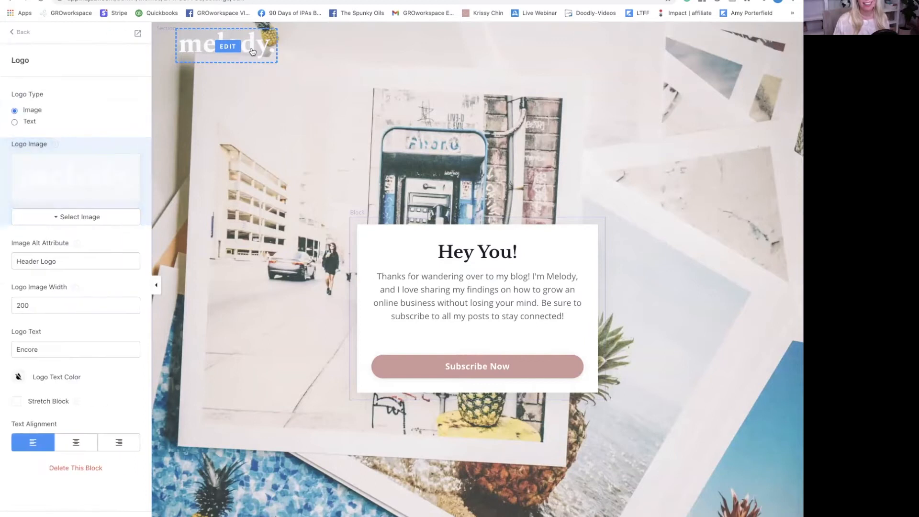
click(86, 217)
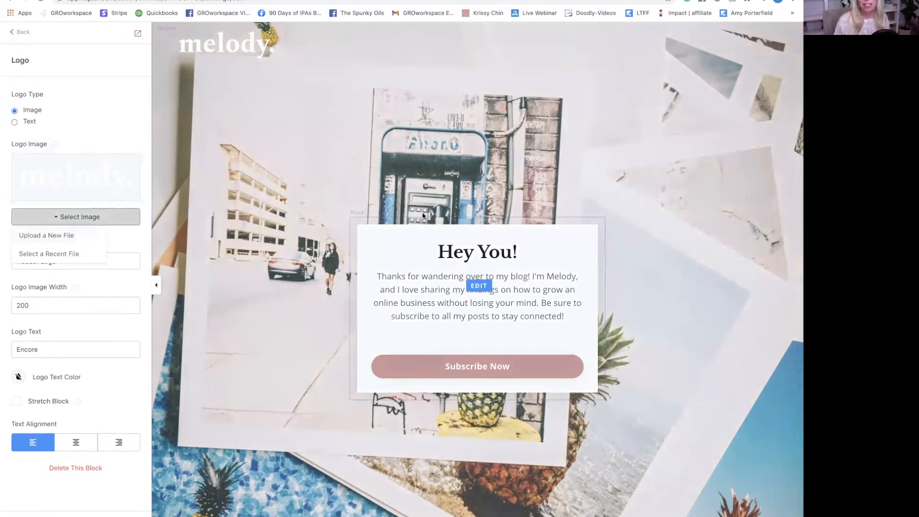
scroll(465, 261, down, 5)
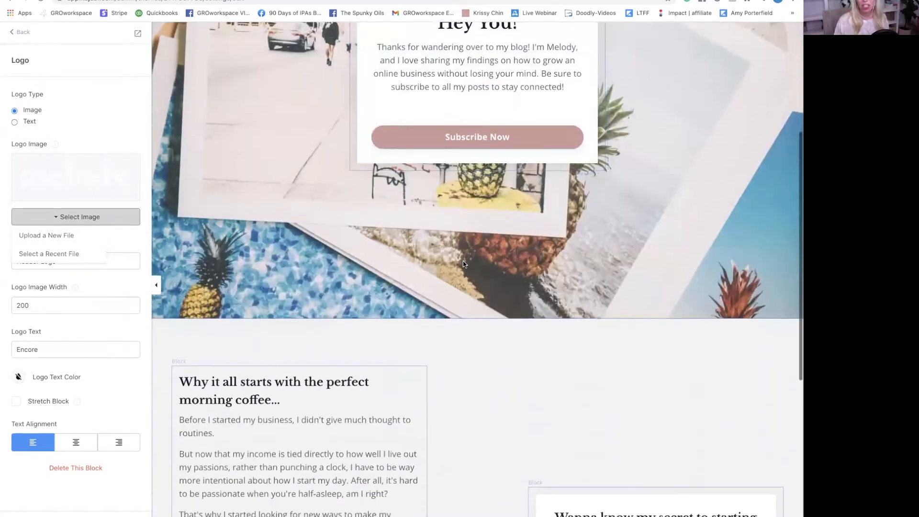
scroll(431, 264, down, 3)
- Delete the 'Why it all starts with the perfect morning coffee...' heading from the blog text block
click(259, 287)
scroll(259, 287, down, 3)
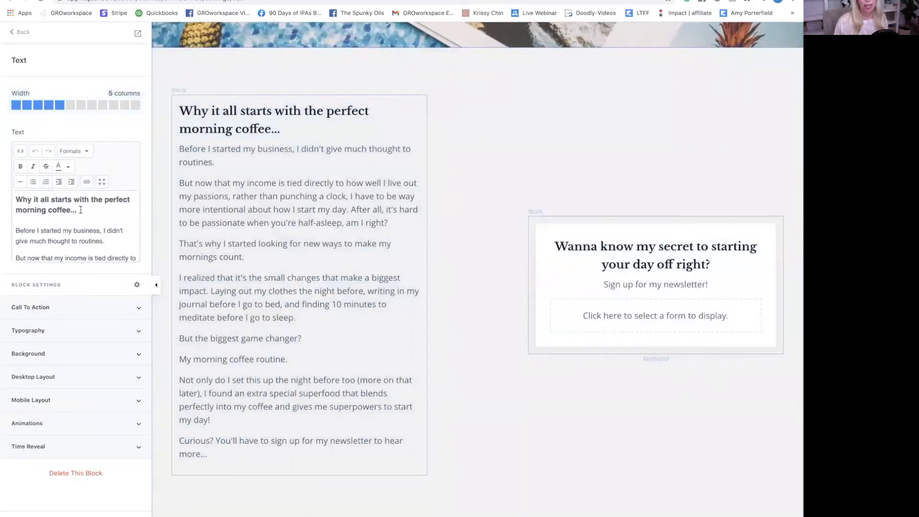
triple_click(80, 210)
key(BackSpace)
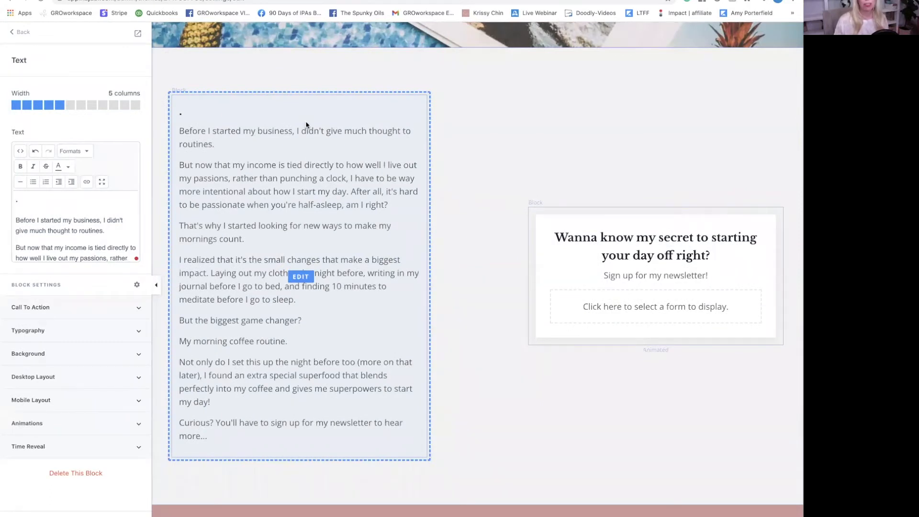
- Bring up the Hero section's settings, with Image as its background media type
scroll(307, 125, up, 10)
scroll(477, 162, down, 1)
click(271, 122)
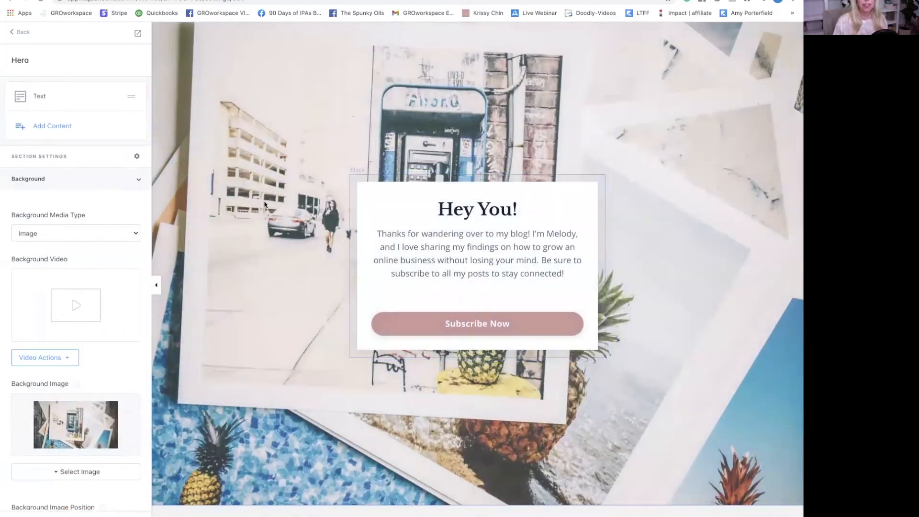
- Change the Hey You! card's Subscribe Now button label to 'join now'
scroll(265, 205, down, 4)
scroll(66, 334, down, 3)
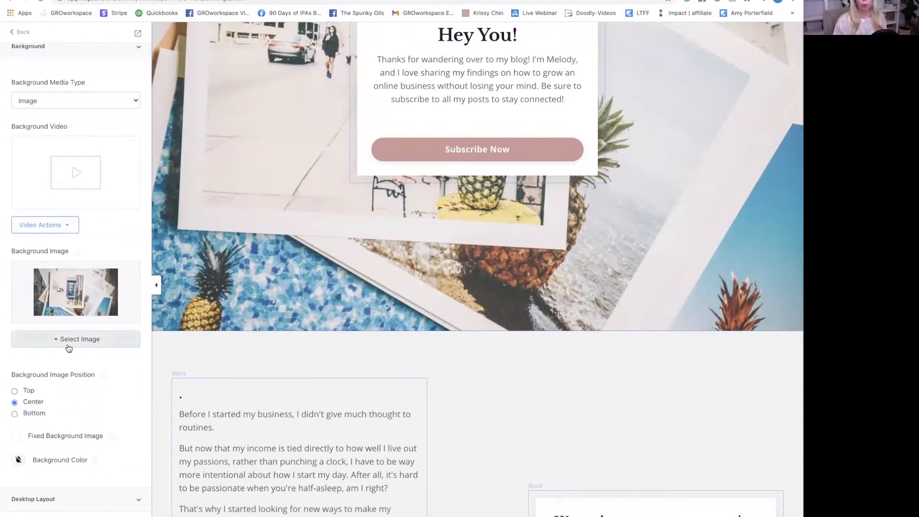
click(366, 160)
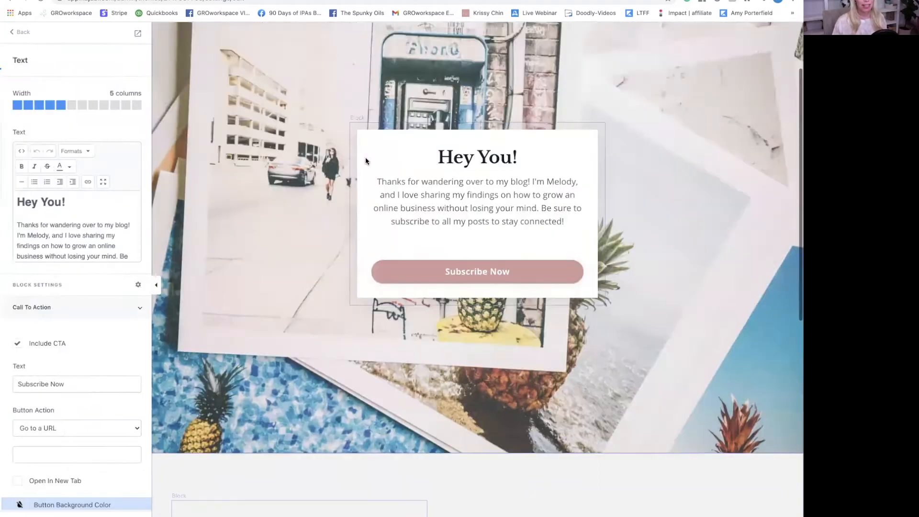
scroll(76, 225, down, 2)
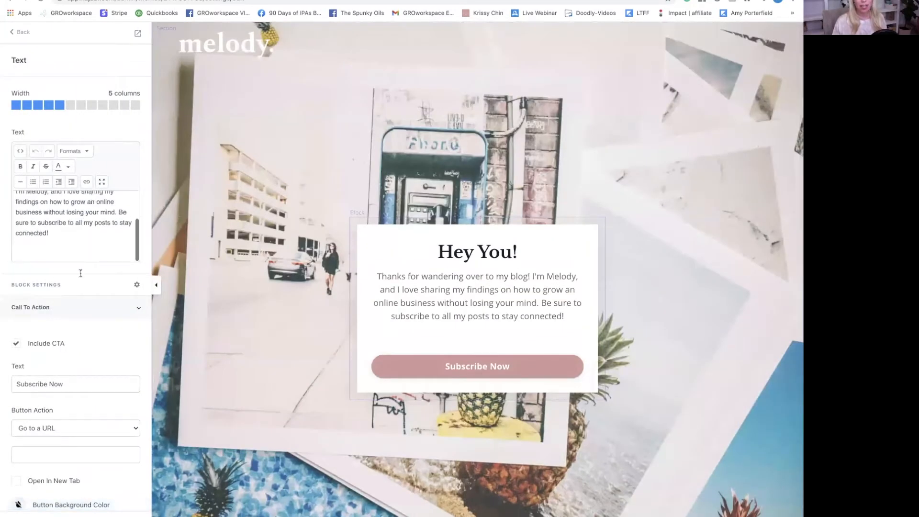
triple_click(62, 383)
key(BackSpace)
text(join now)
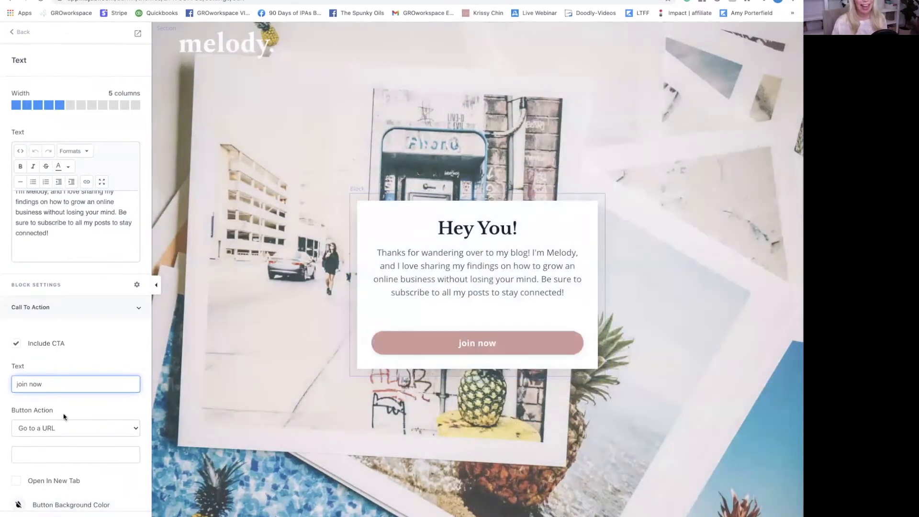
- Keep the button's action as a URL link and return to the page's section list
click(78, 428)
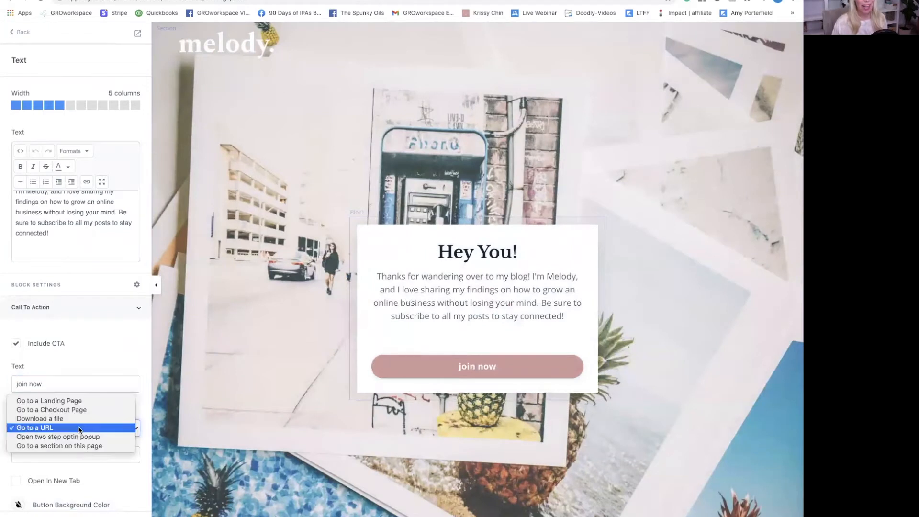
click(124, 355)
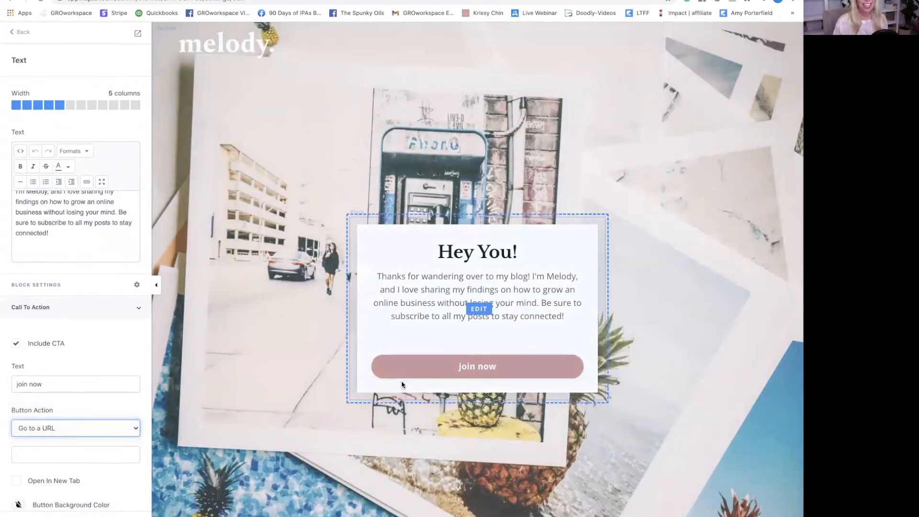
scroll(396, 383, down, 5)
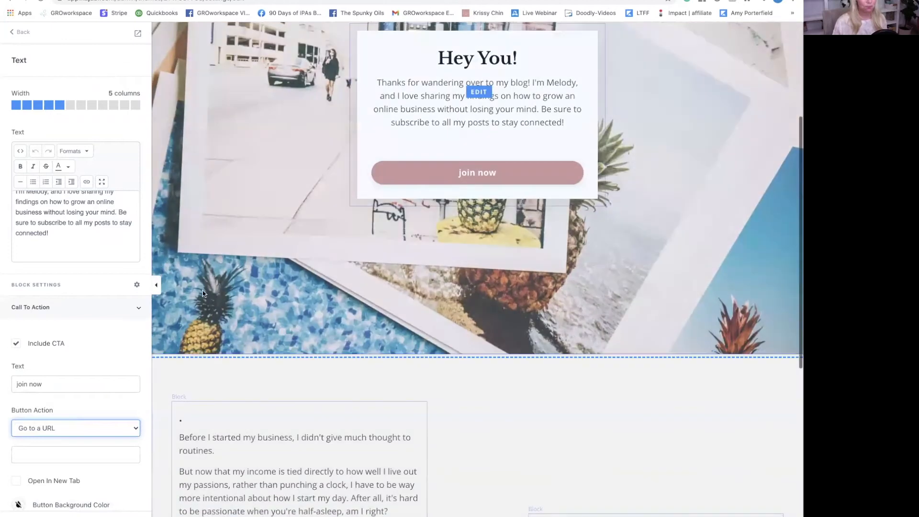
click(25, 32)
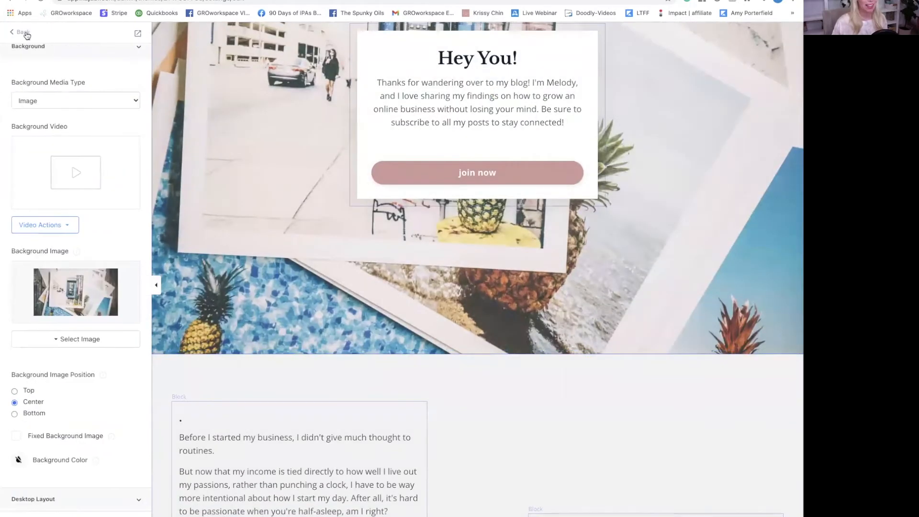
click(25, 35)
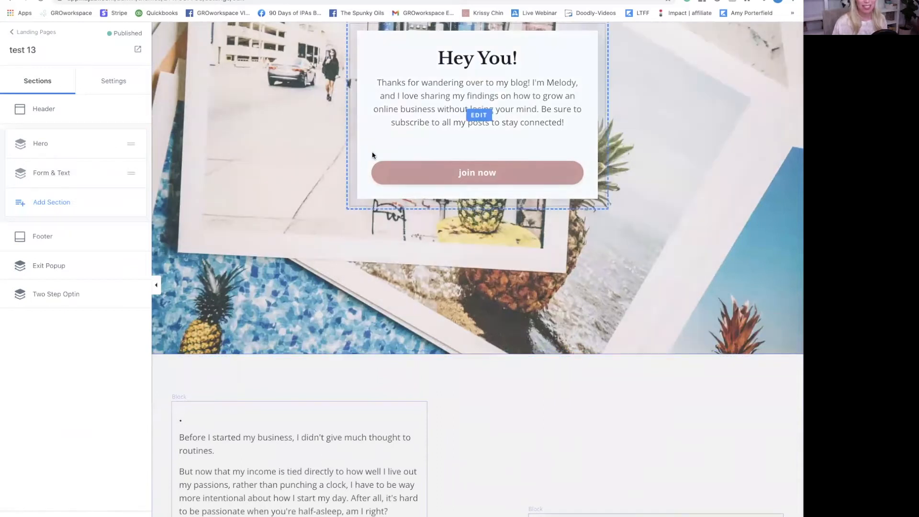
scroll(372, 151, up, 5)
scroll(692, 340, down, 8)
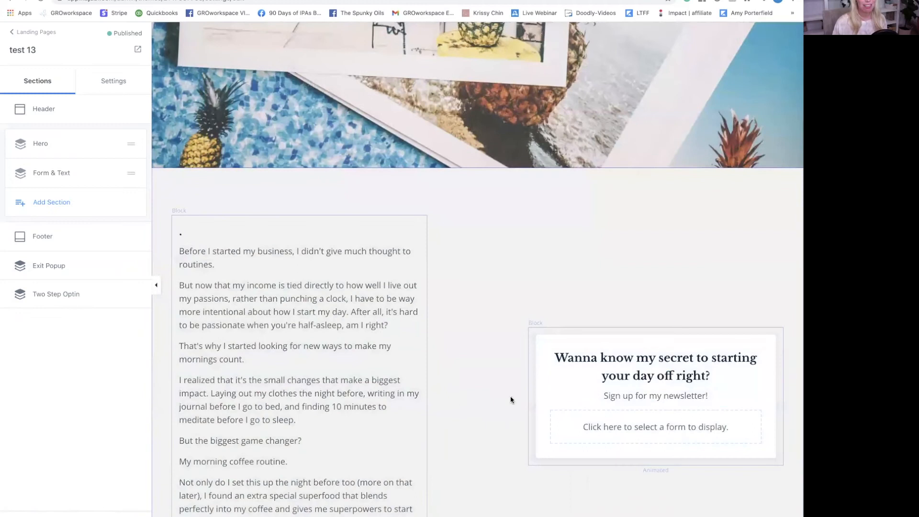
- Add a Video Embed section and view its width and embed code settings
click(50, 205)
scroll(78, 228, down, 5)
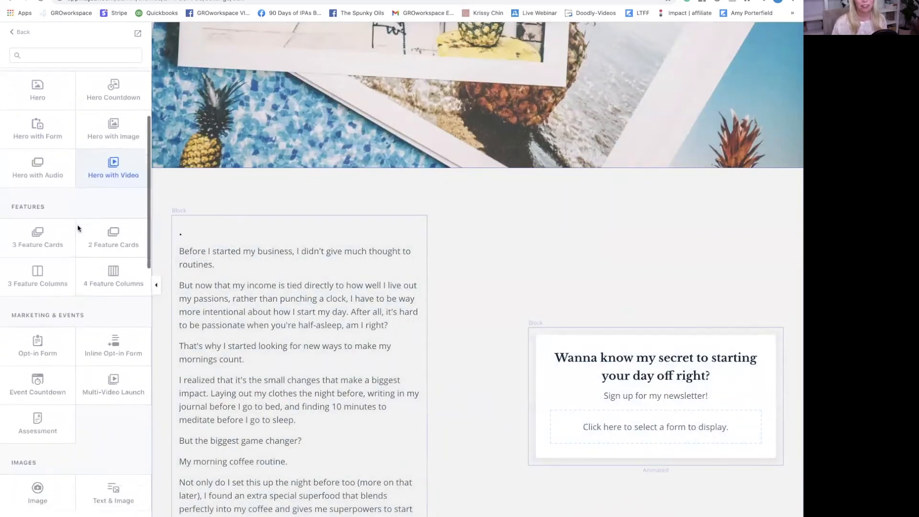
scroll(78, 231, down, 10)
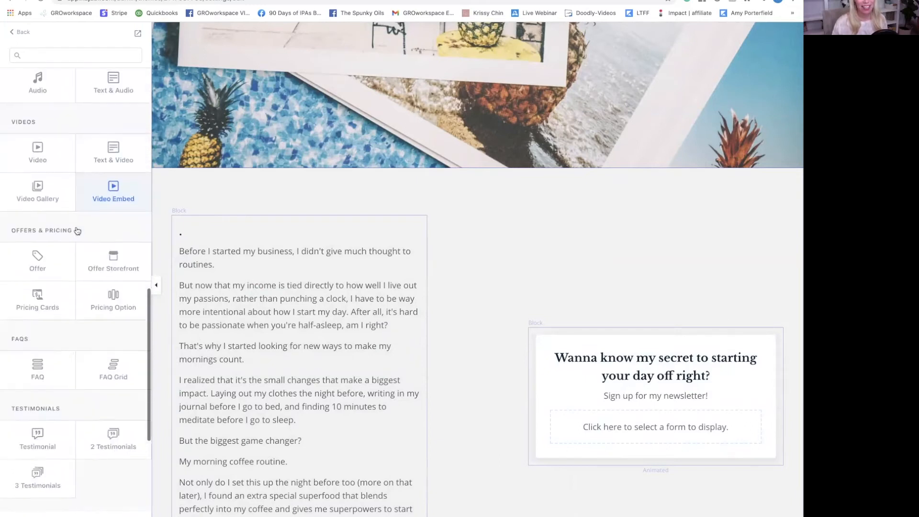
click(119, 186)
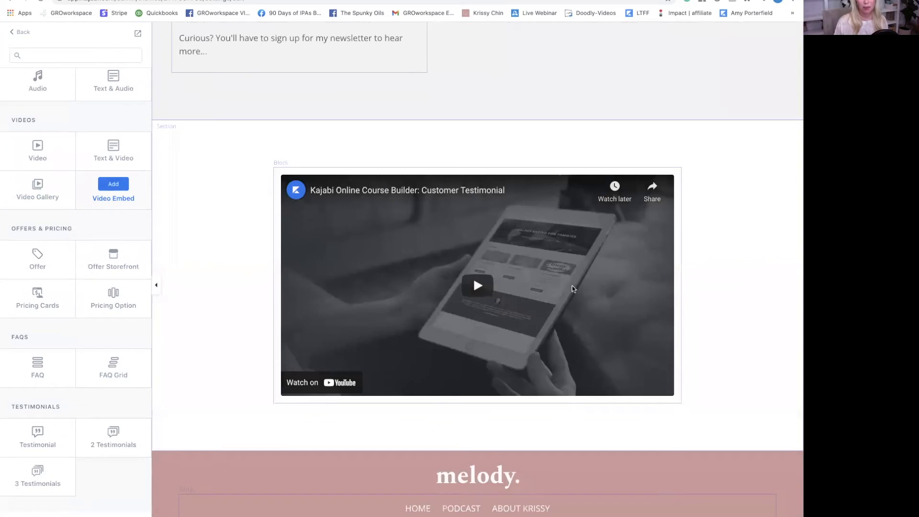
click(111, 187)
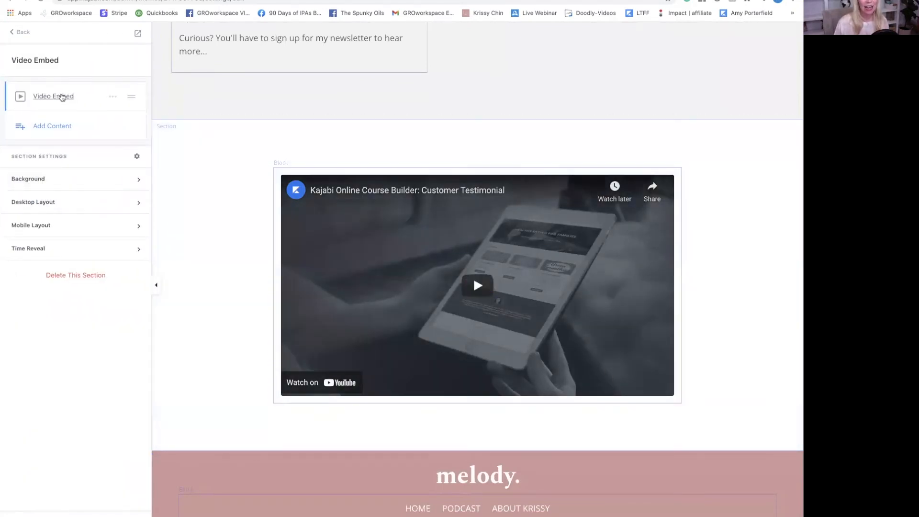
click(61, 96)
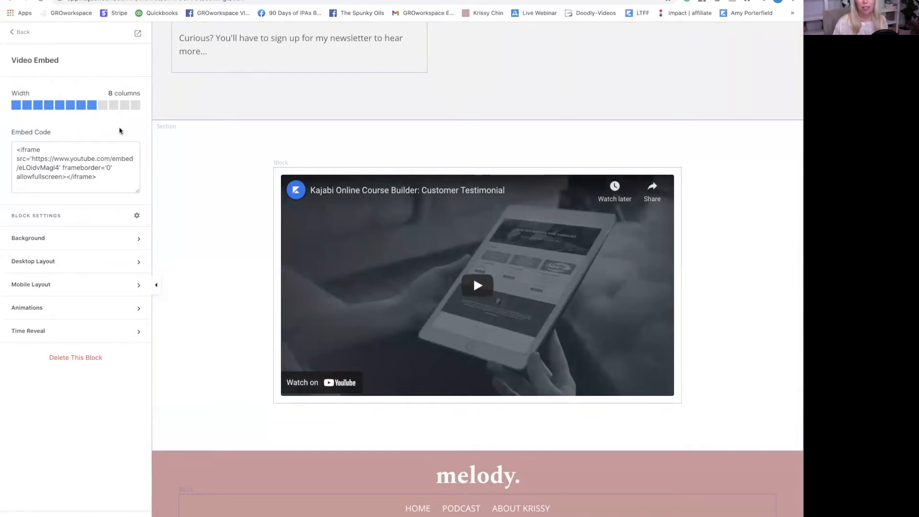
- Delete the Video Embed section again and bring back the section library
click(22, 33)
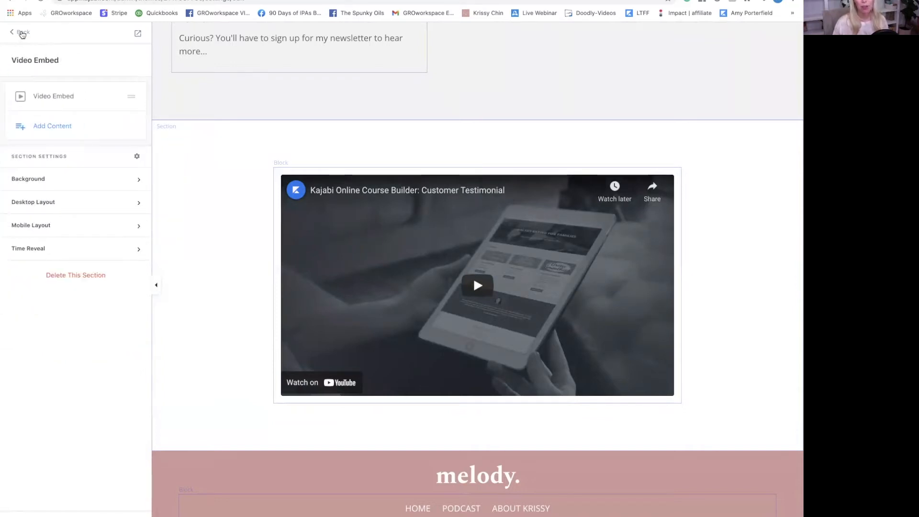
click(22, 33)
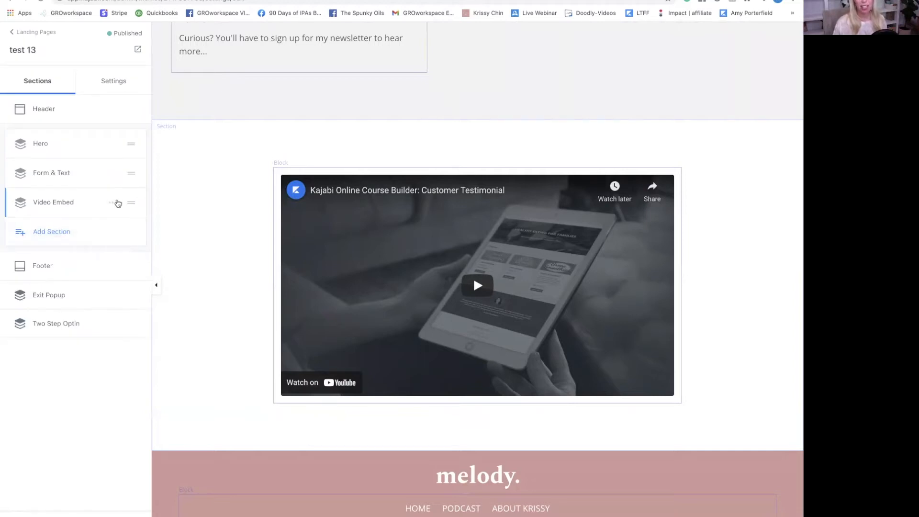
click(113, 202)
click(67, 274)
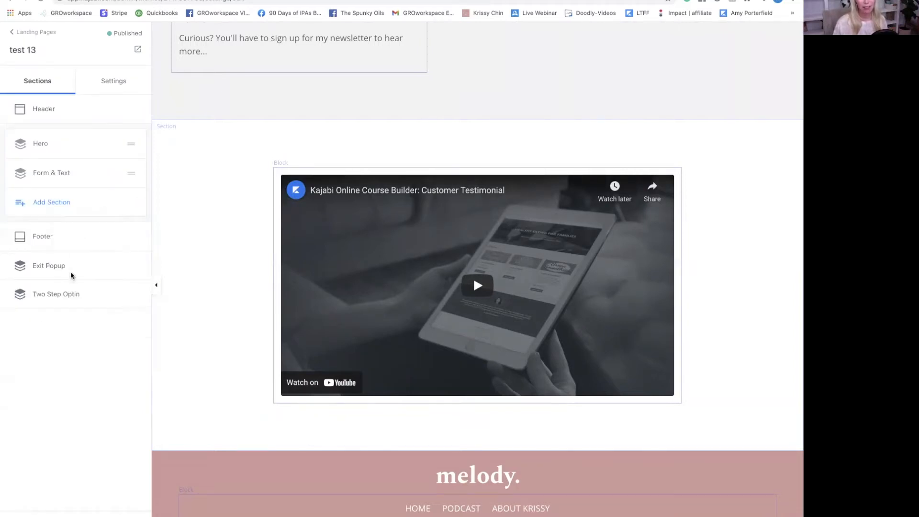
click(48, 202)
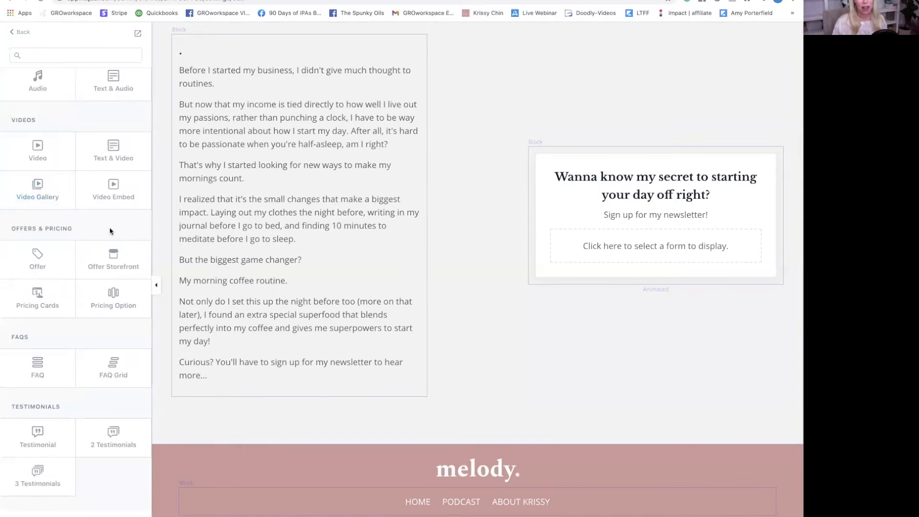
- Add a Video section with an empty video placeholder and check its video upload options
click(37, 146)
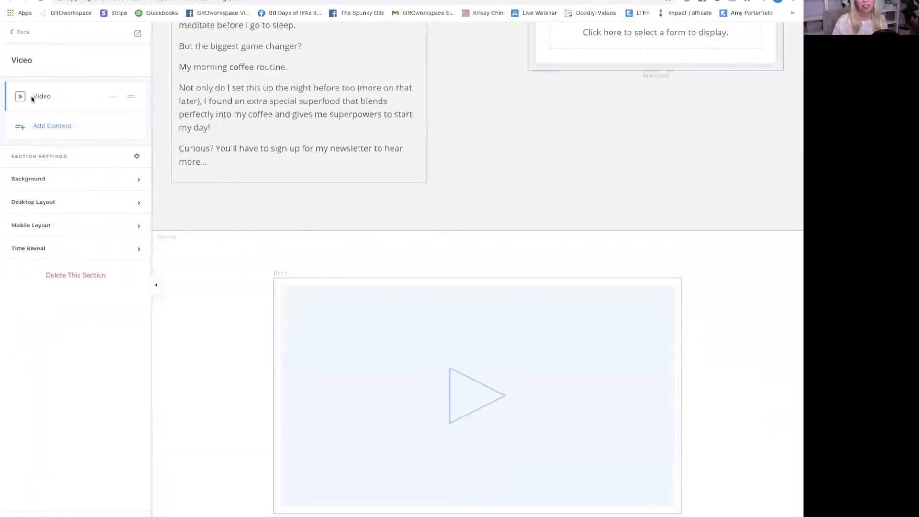
click(41, 97)
click(60, 233)
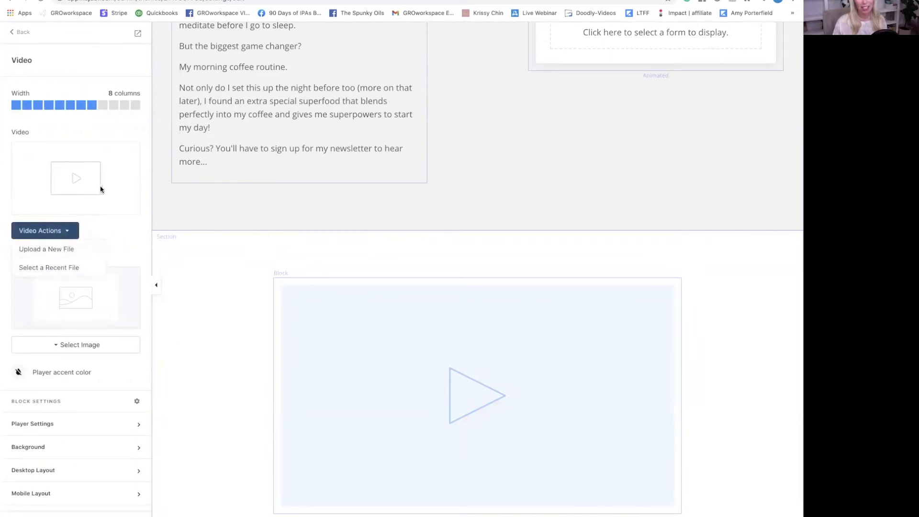
scroll(122, 224, down, 2)
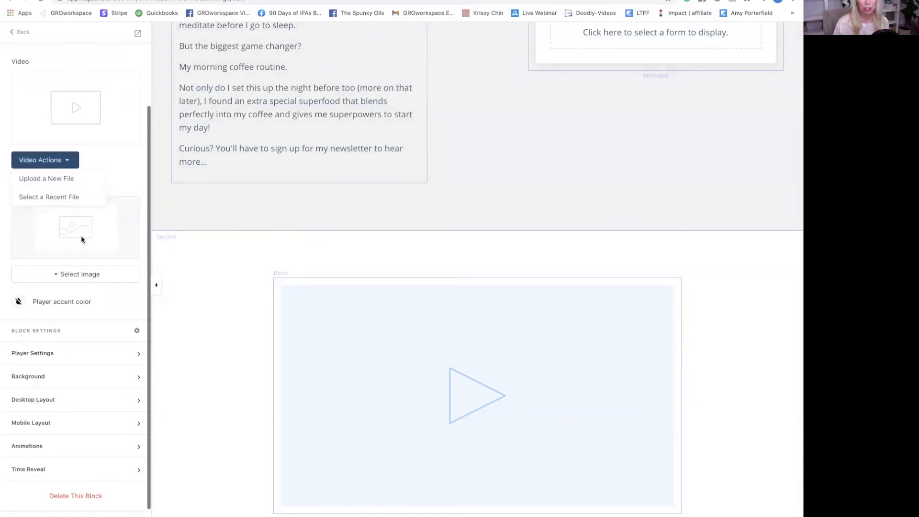
click(103, 157)
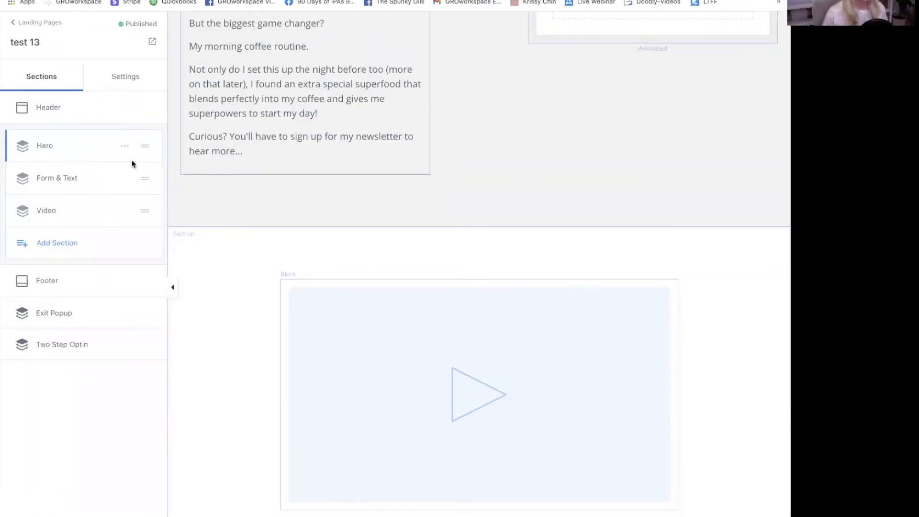
- Drag the Video section above Form & Text, then glance at the section library and go back
drag(144, 210, 144, 175)
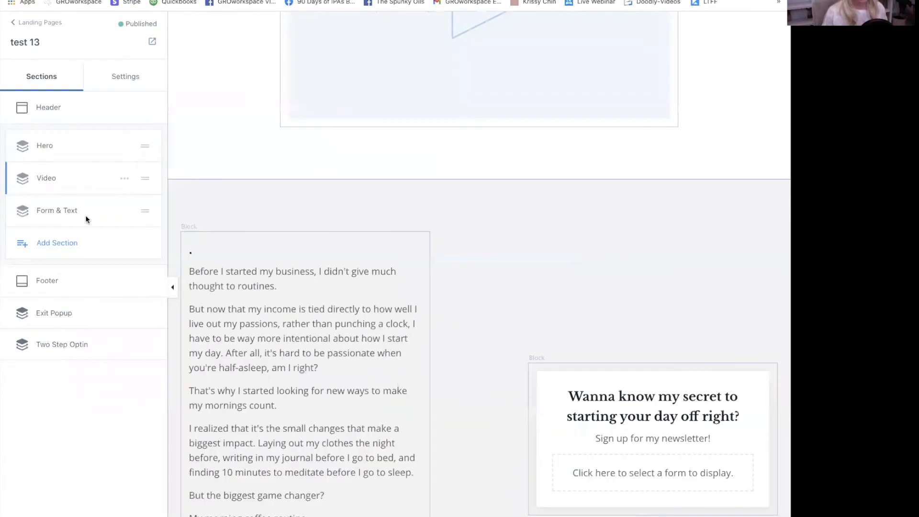
click(68, 243)
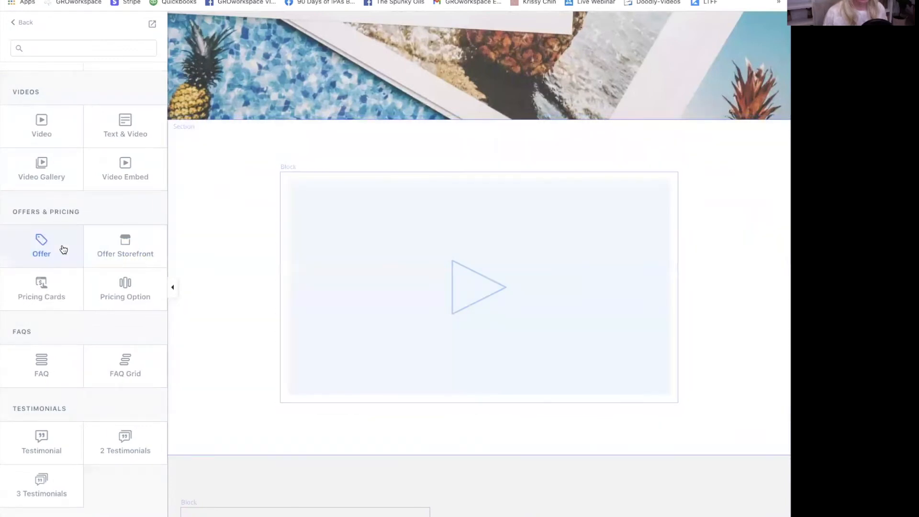
scroll(65, 245, down, 4)
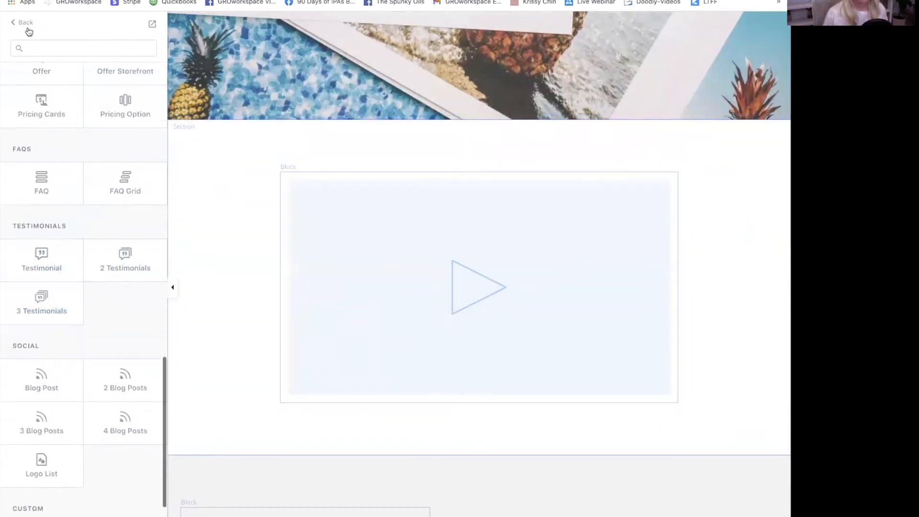
click(25, 24)
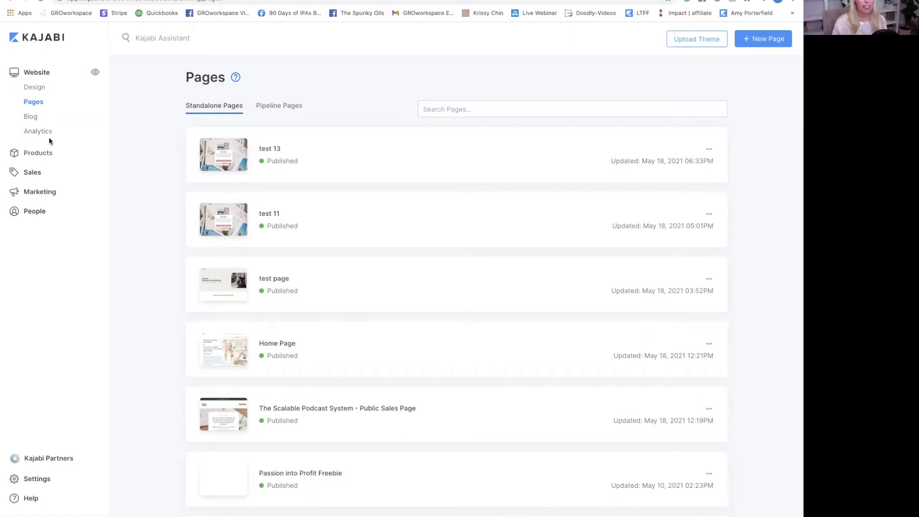
- Go to All Products (241 items) and show the sort options
click(53, 152)
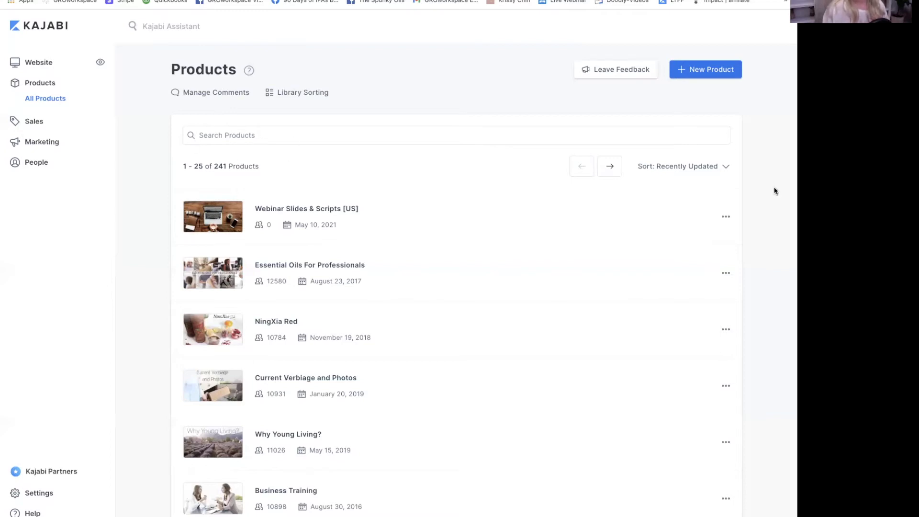
click(706, 164)
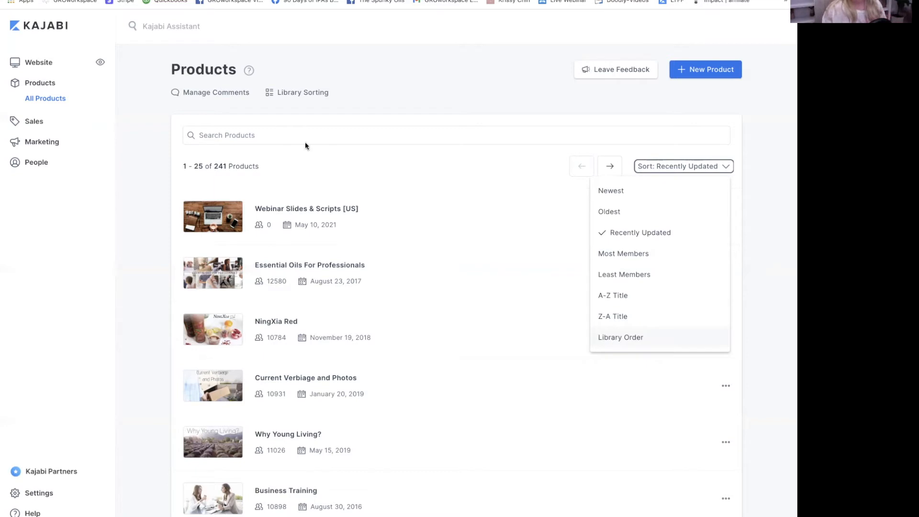
- Check Library Sorting, keeping Welcome to GROworkspace!! first, then return to Products
click(256, 91)
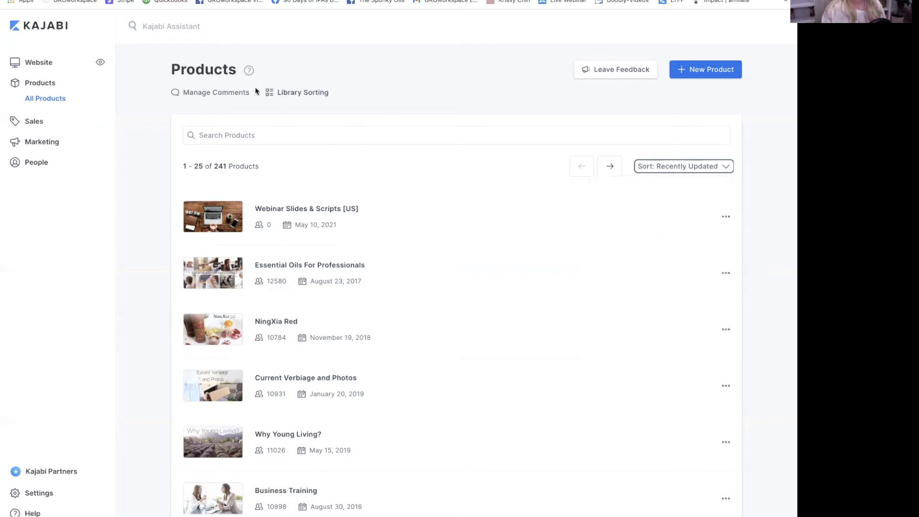
click(295, 94)
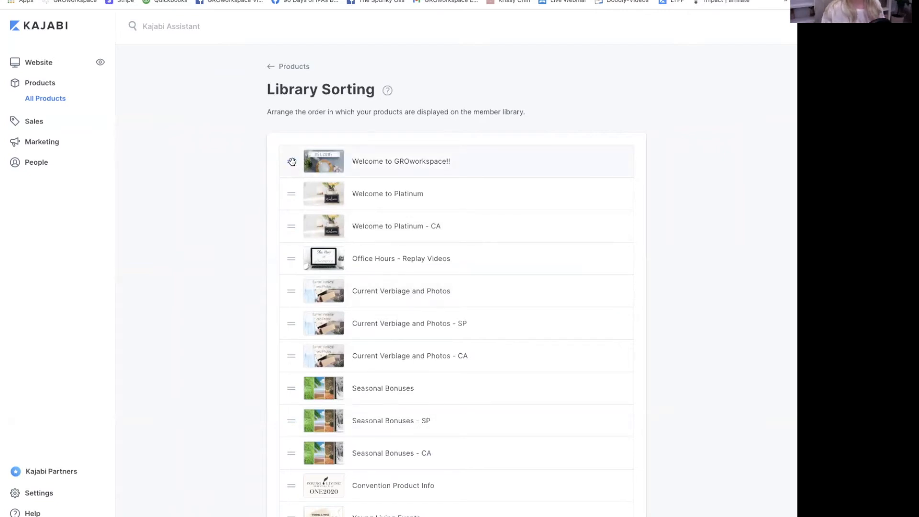
drag(291, 200, 289, 153)
click(284, 66)
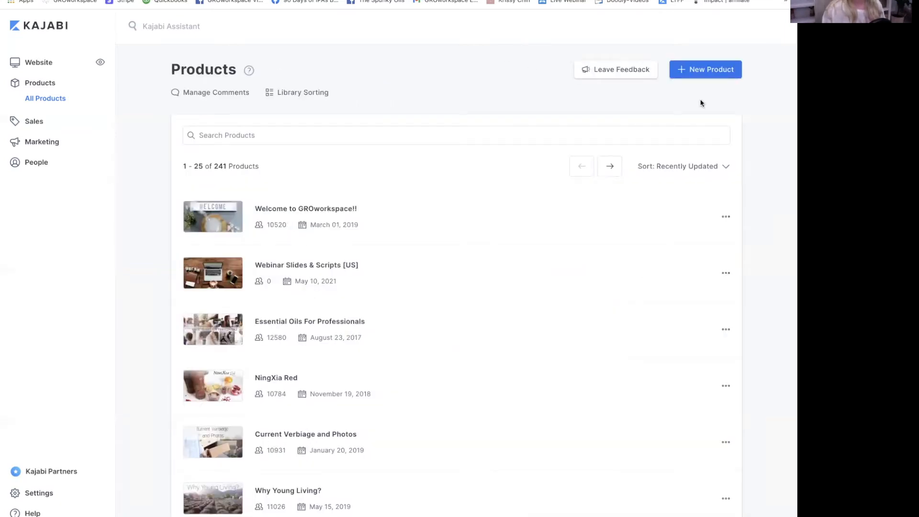
- Start a new product from the Mini Course blueprint, with its title prefilled as Mini Course
click(711, 71)
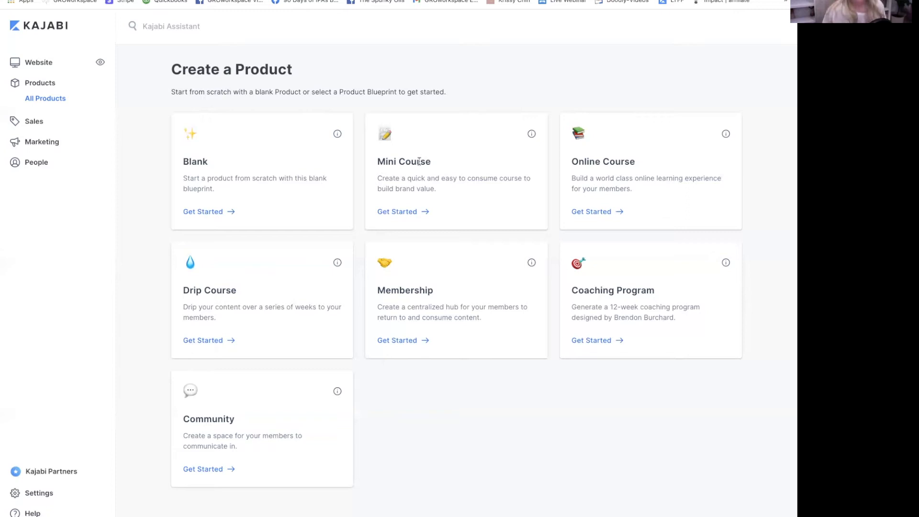
click(403, 212)
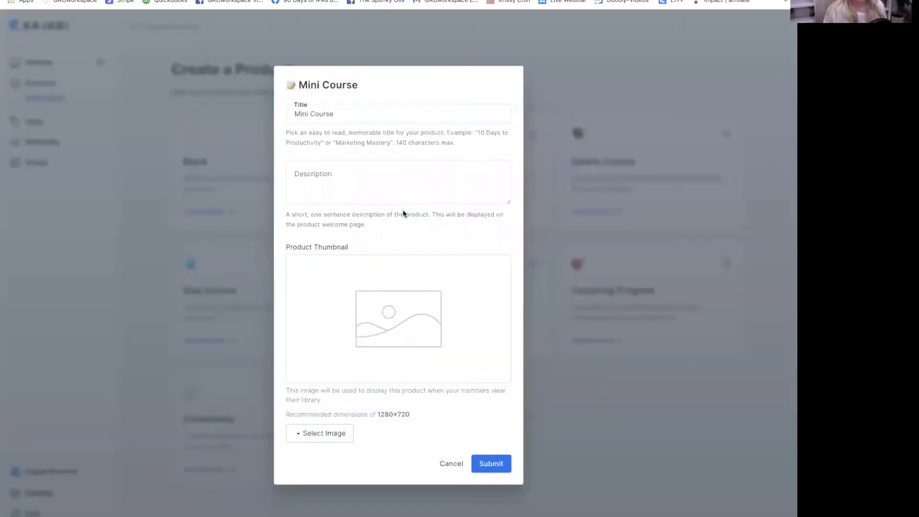
- Keep the title 'Mini Course', submit the new product, and open its Theme page
drag(357, 112, 275, 115)
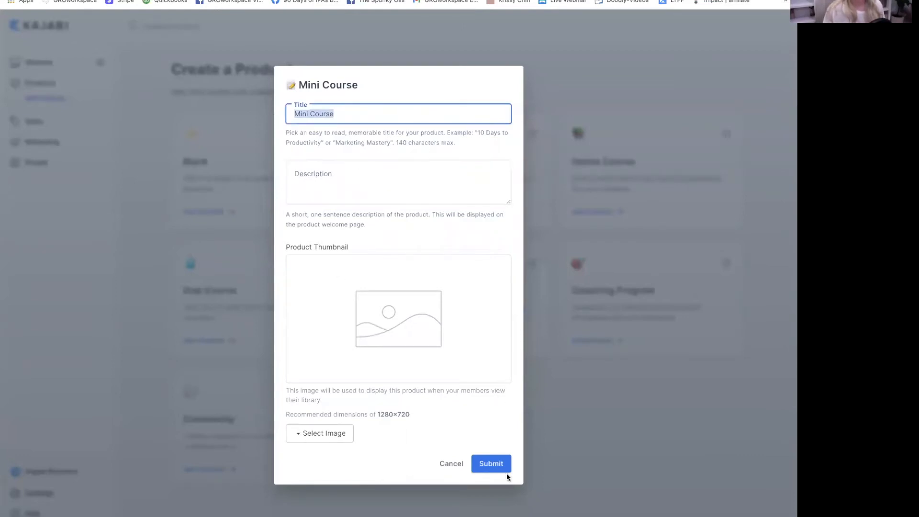
click(493, 464)
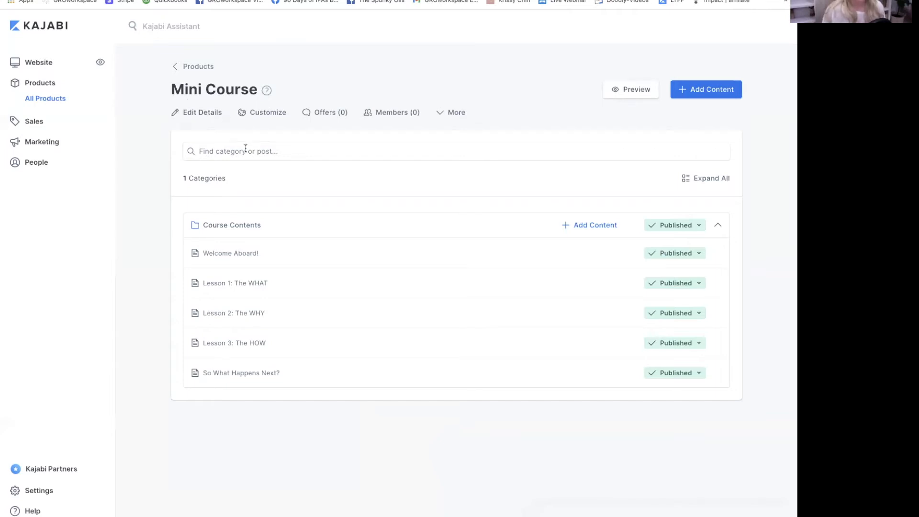
click(263, 114)
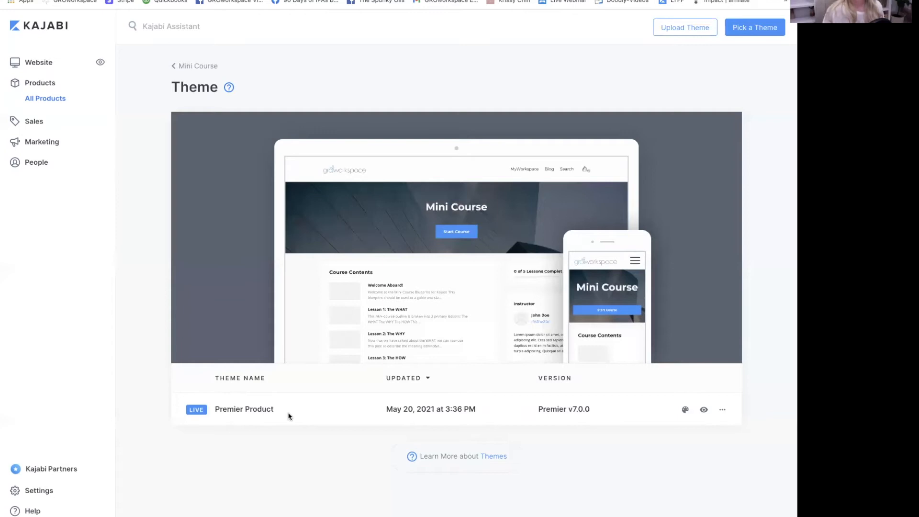
- Scroll through the free themes in the Pick a Theme gallery and open Premier's details page
click(753, 29)
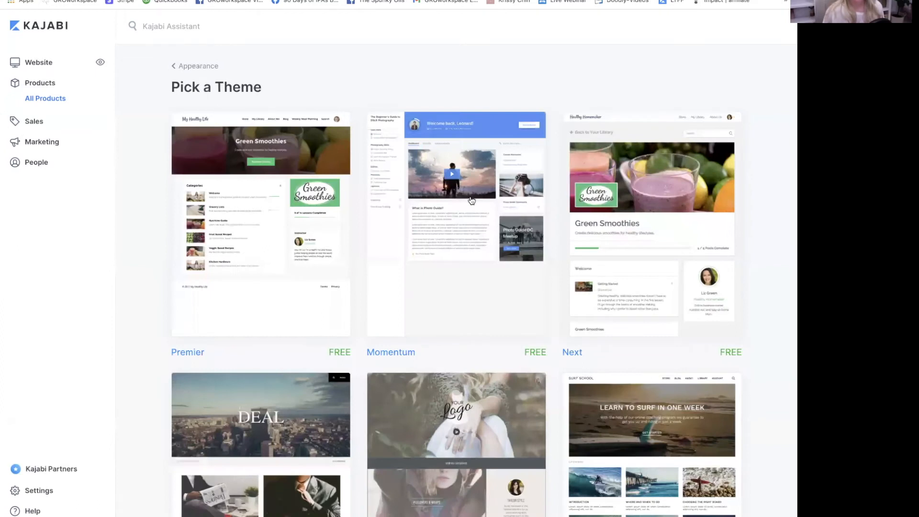
mouse_move(475, 225)
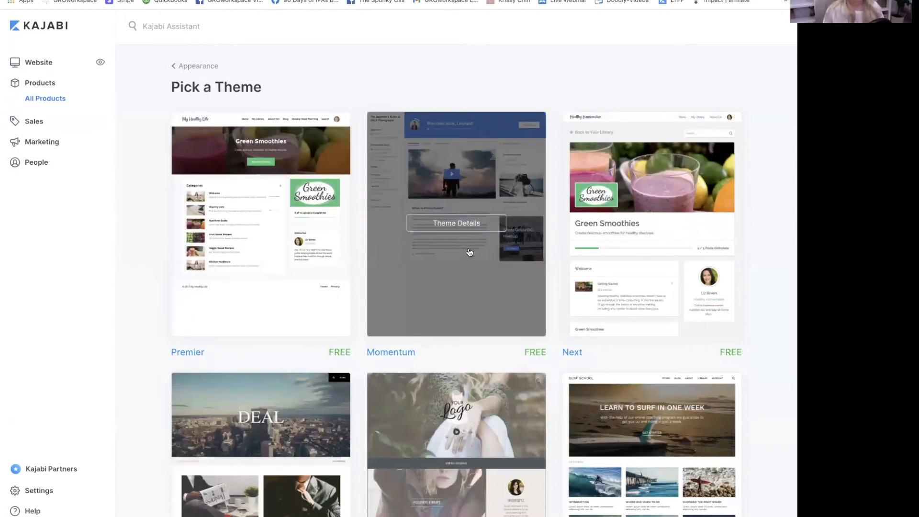
scroll(452, 247, down, 2)
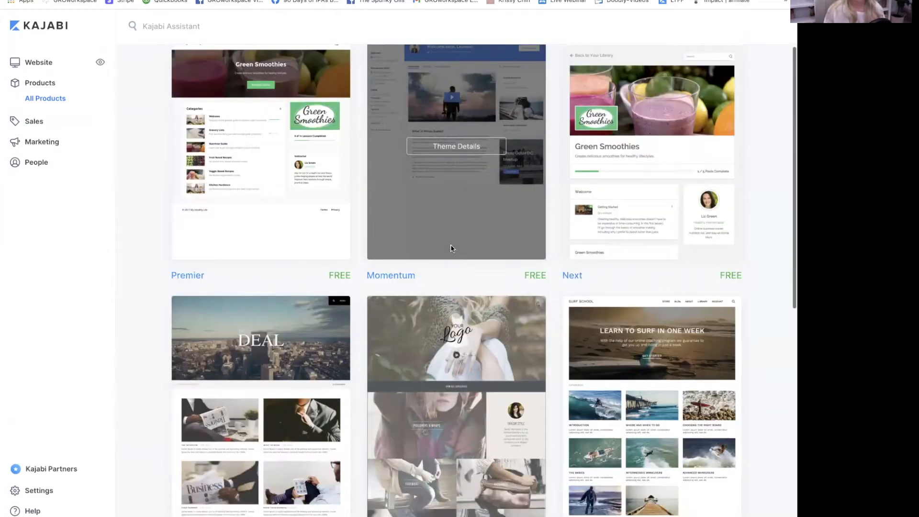
scroll(289, 161, down, 1)
scroll(275, 211, up, 1)
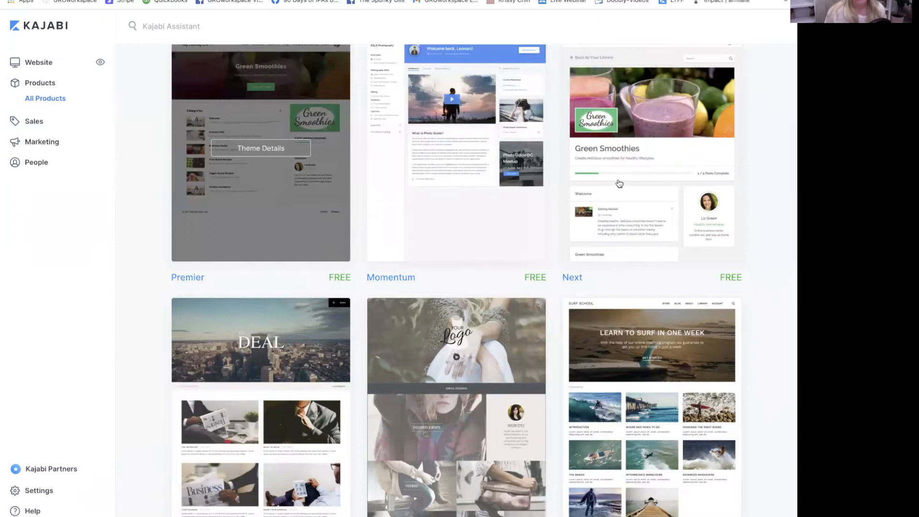
scroll(484, 240, down, 1)
scroll(227, 217, down, 2)
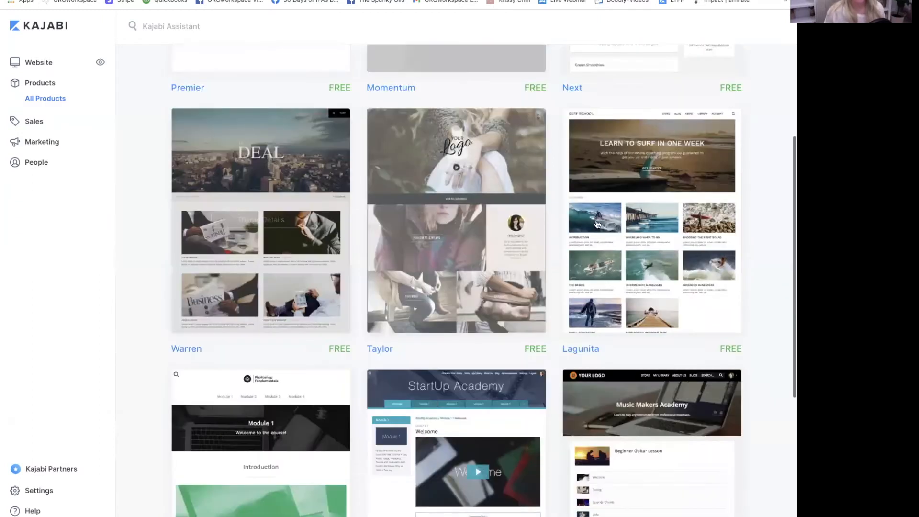
scroll(235, 272, down, 2)
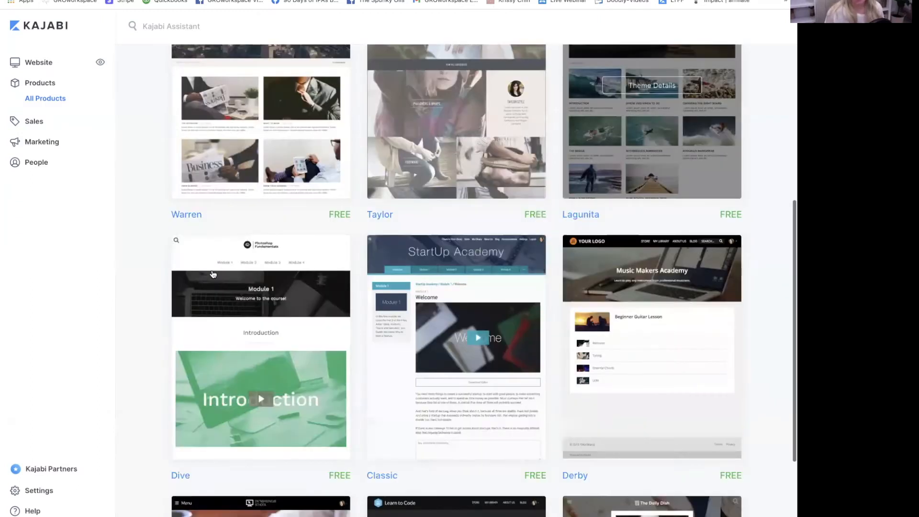
scroll(629, 261, down, 1)
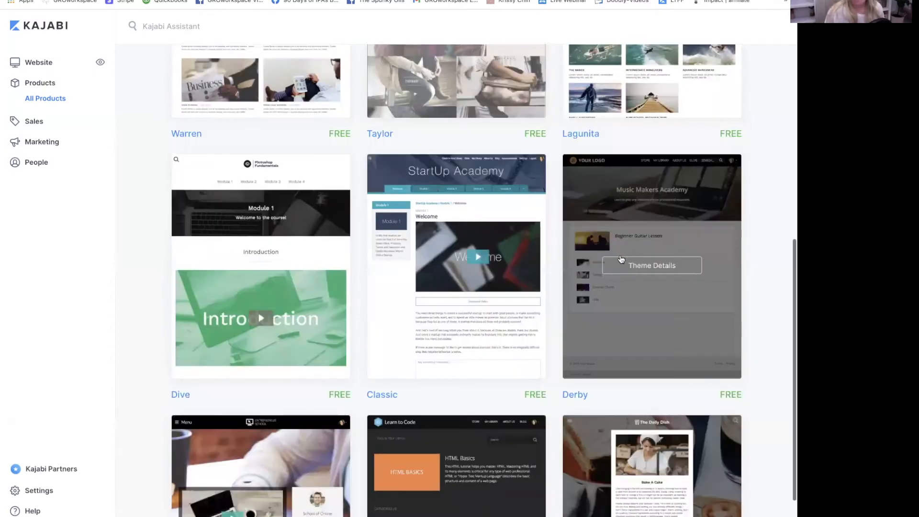
scroll(518, 313, down, 1)
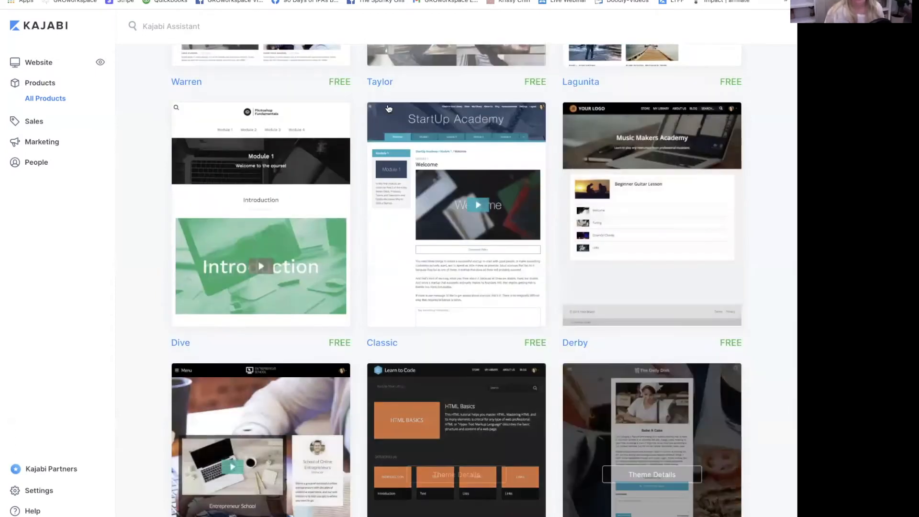
scroll(394, 125, up, 3)
scroll(394, 126, up, 3)
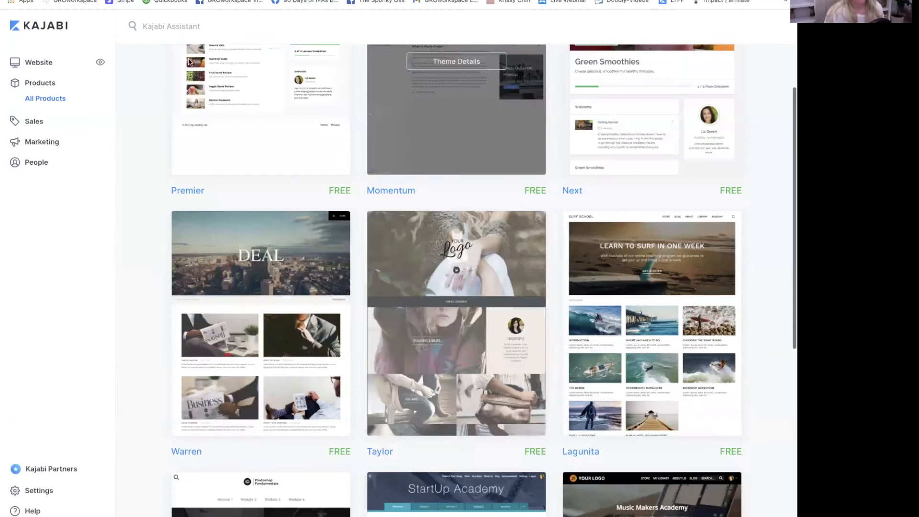
scroll(237, 209, up, 3)
mouse_move(259, 222)
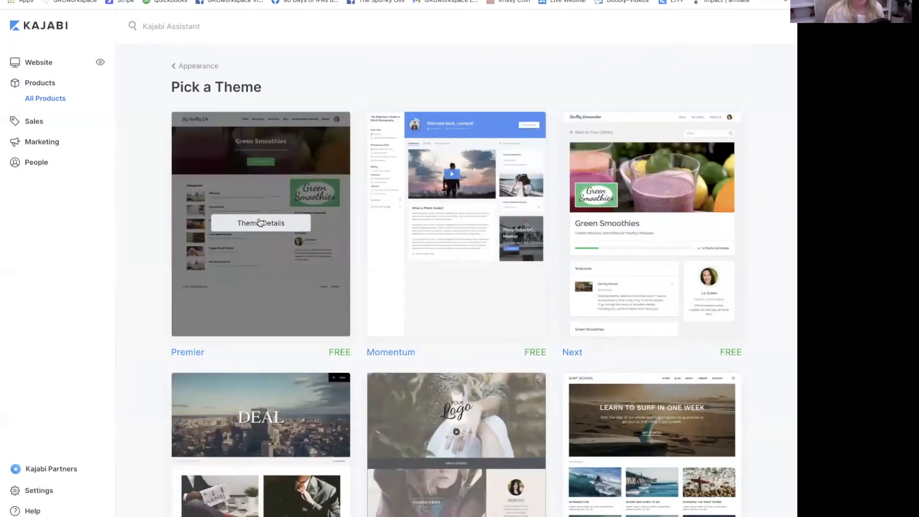
click(280, 221)
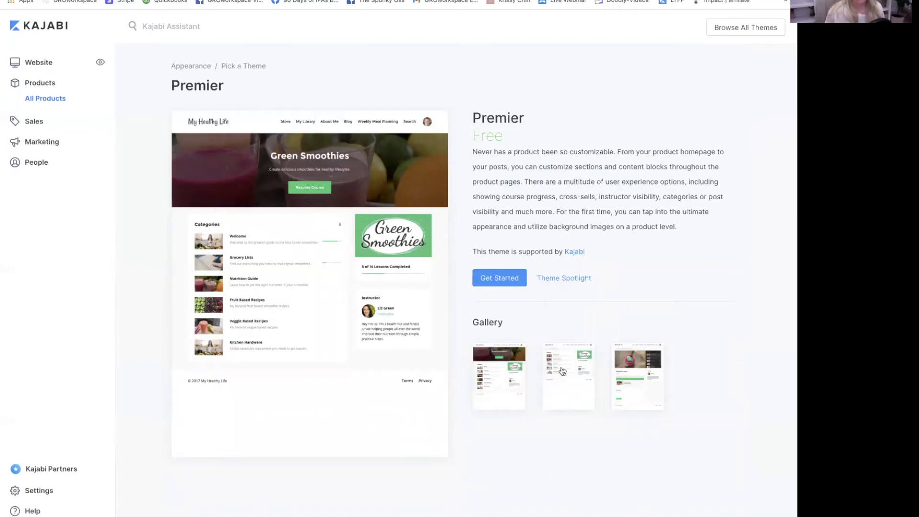
click(565, 373)
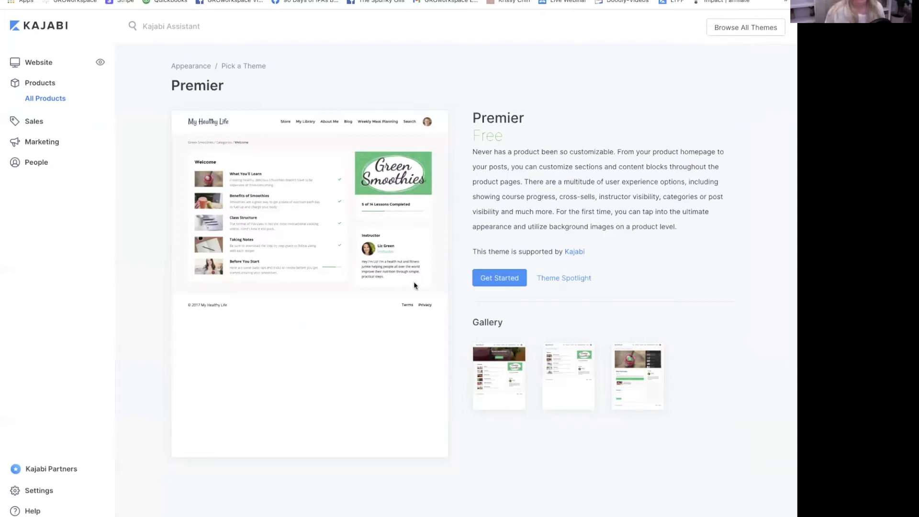
click(631, 385)
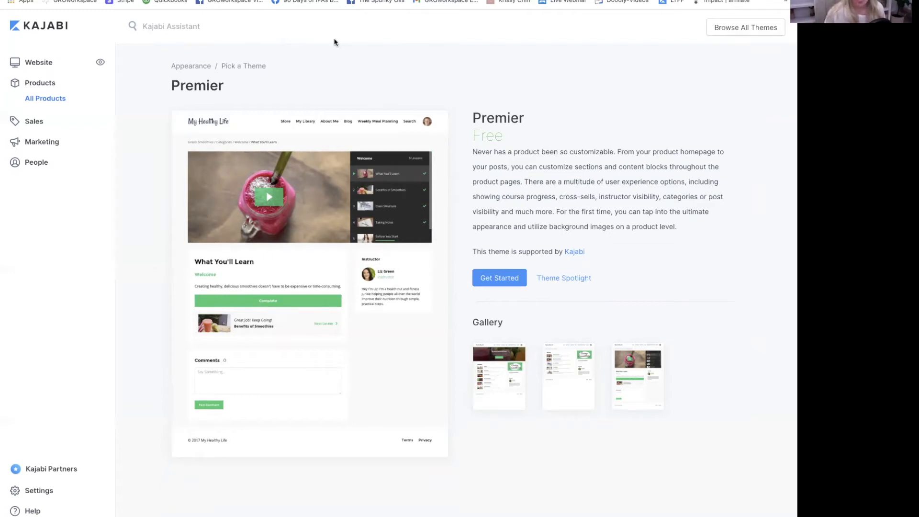
click(717, 30)
mouse_move(464, 226)
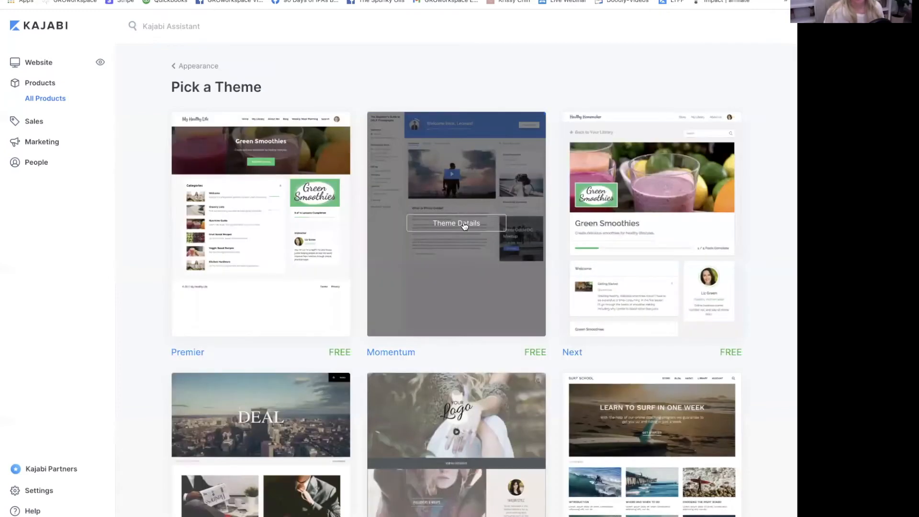
- Preview Momentum's modules and video lesson pages, then install Momentum for the Mini Course
click(464, 226)
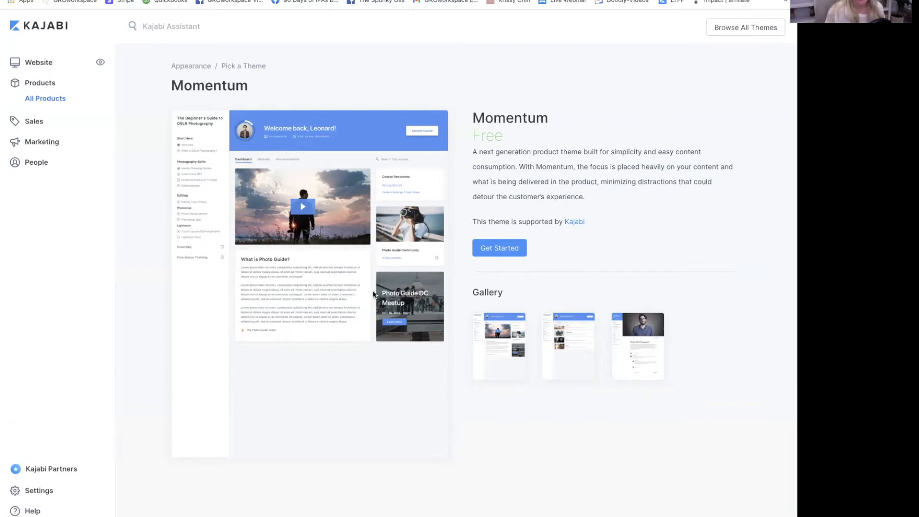
click(578, 347)
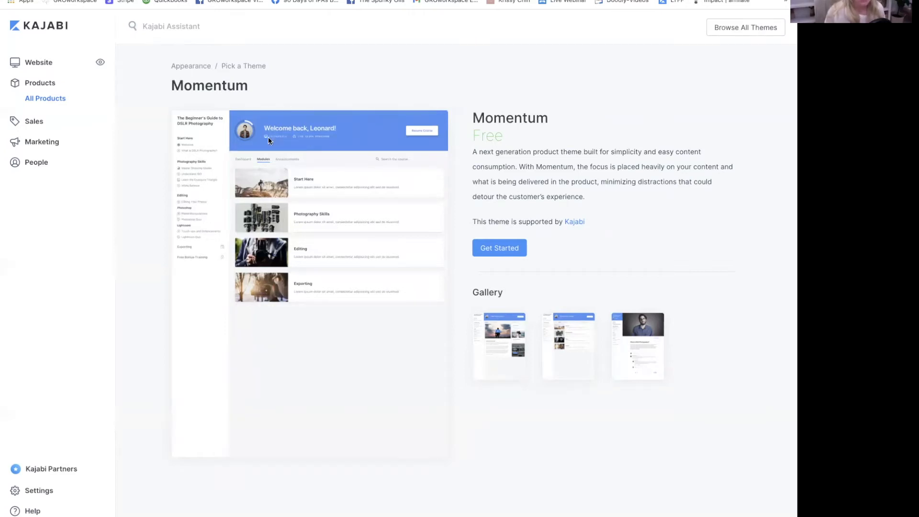
click(646, 358)
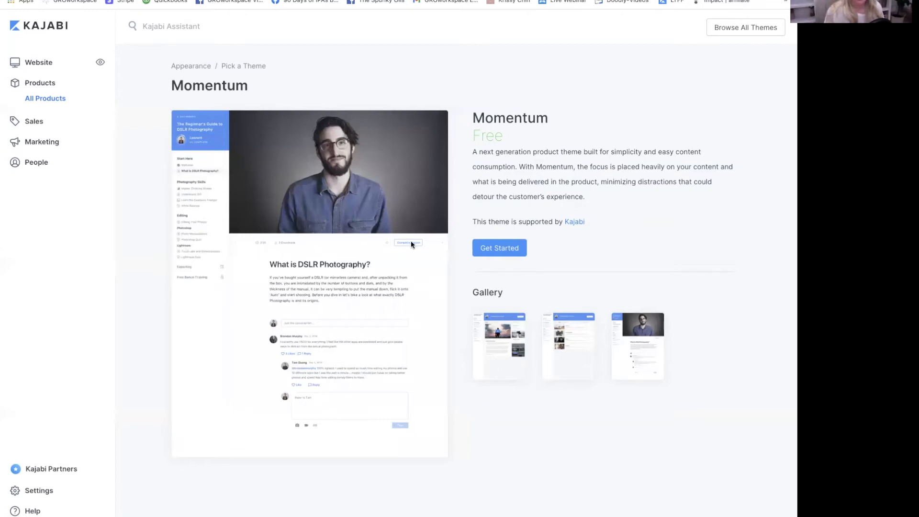
scroll(409, 246, down, 1)
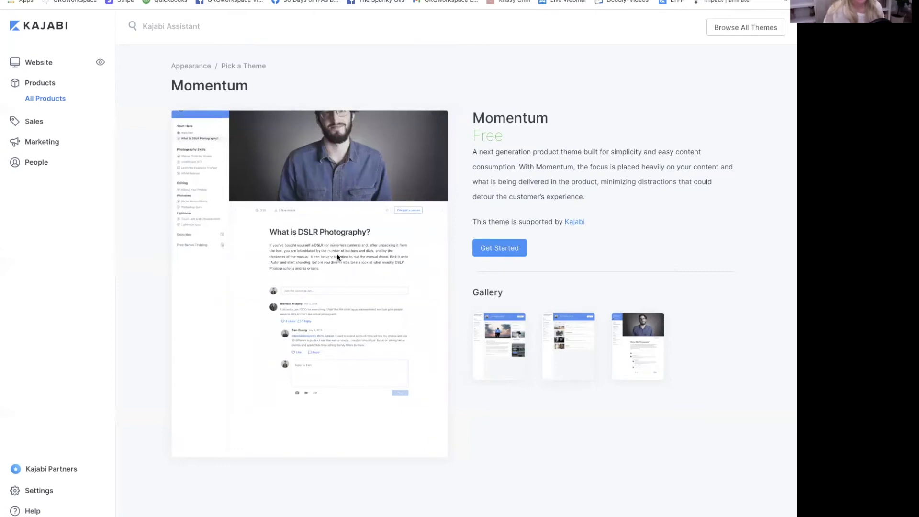
scroll(333, 390, up, 1)
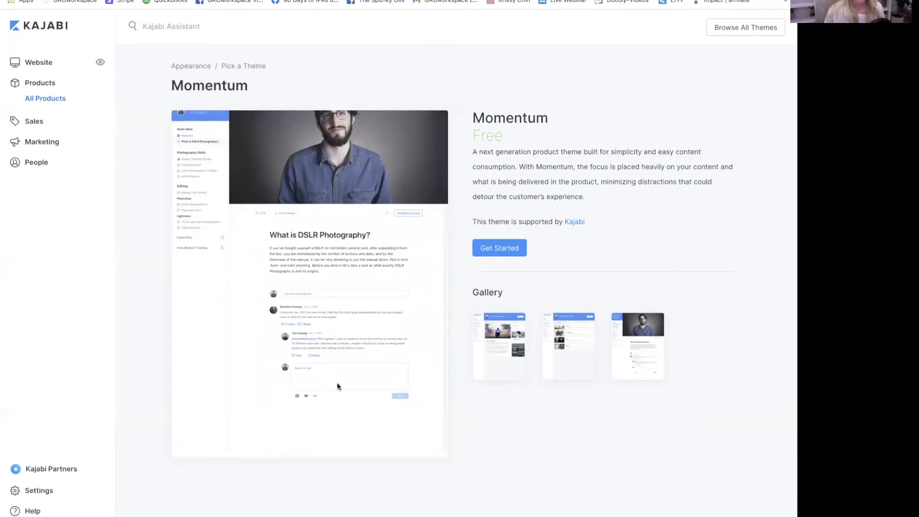
click(503, 252)
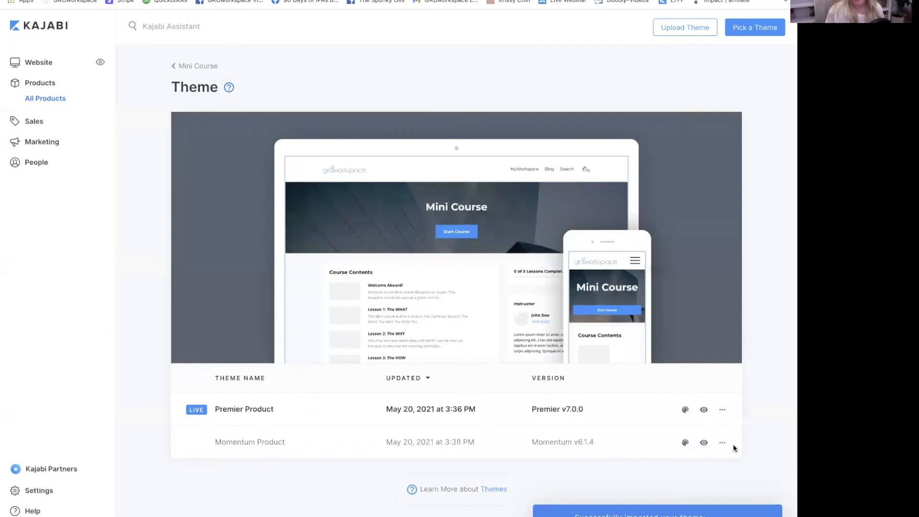
click(723, 444)
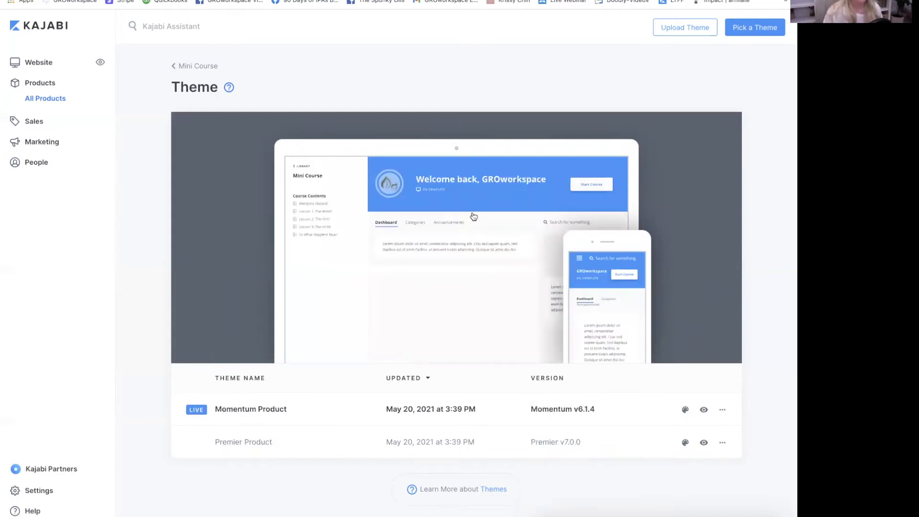
- Return to the Mini Course product page and reopen its Theme page
click(190, 67)
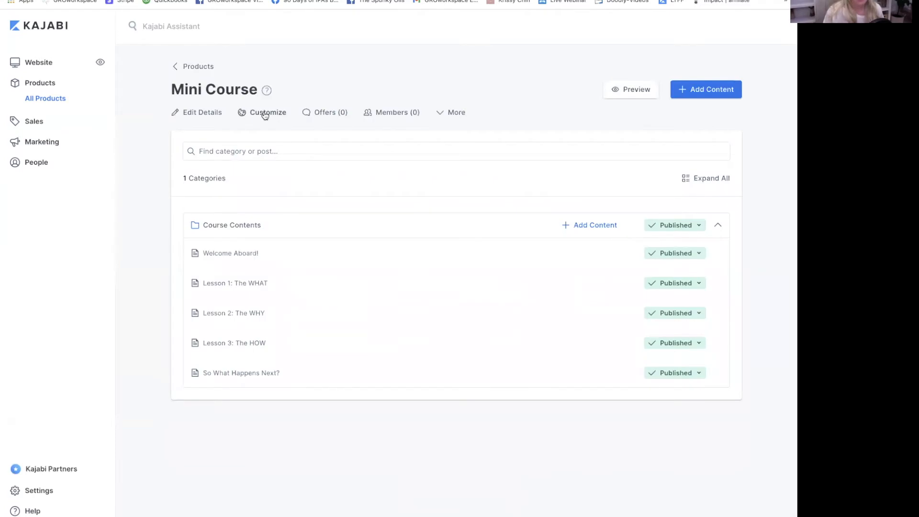
click(265, 113)
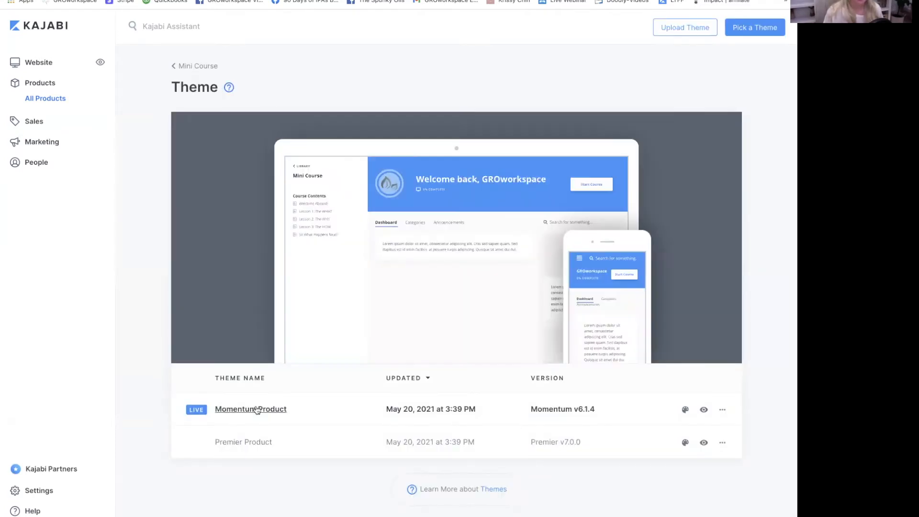
click(257, 410)
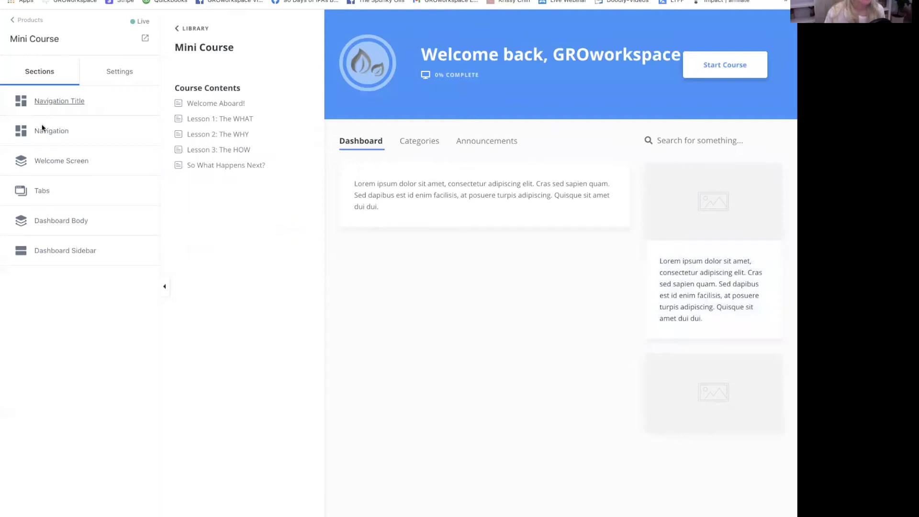
click(107, 71)
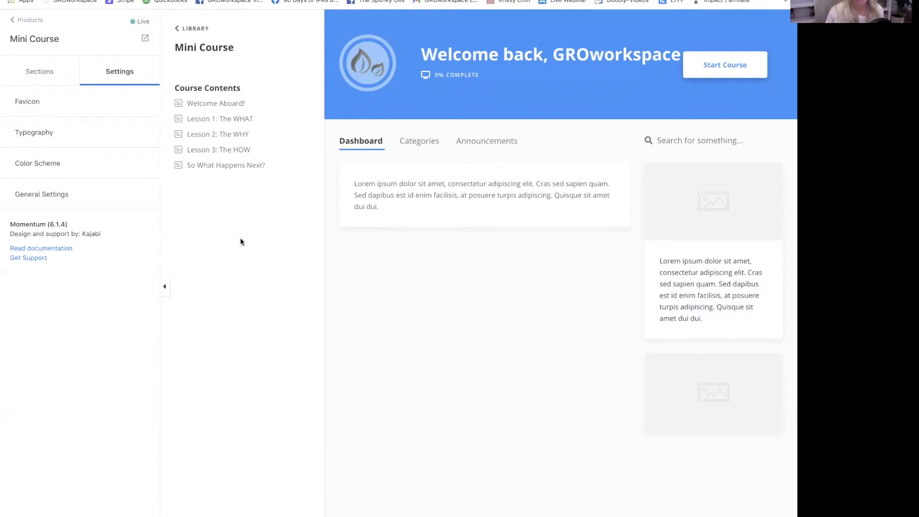
click(19, 20)
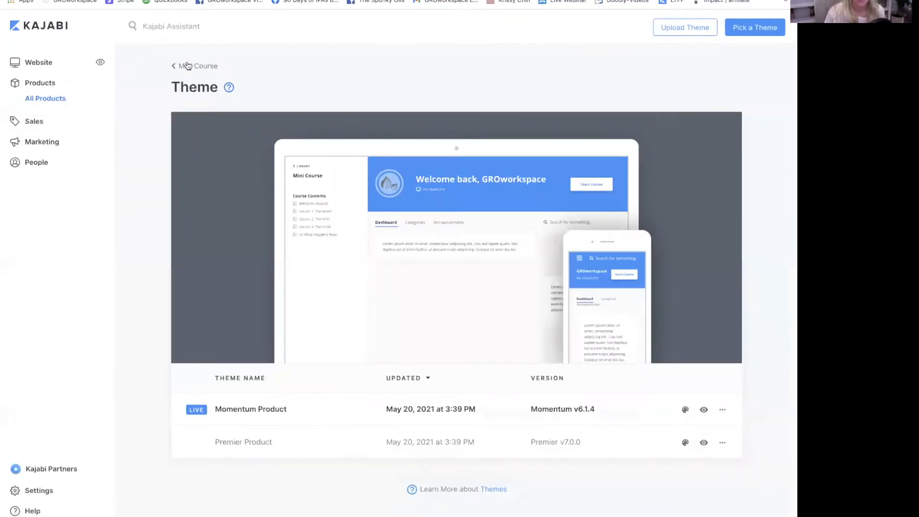
click(188, 65)
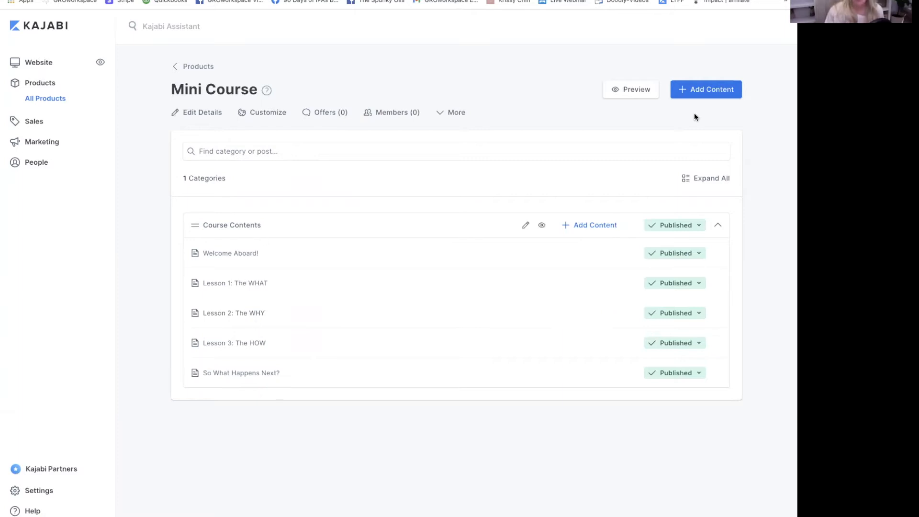
- Add a new category titled 'module 1' to the Mini Course
click(711, 90)
click(652, 114)
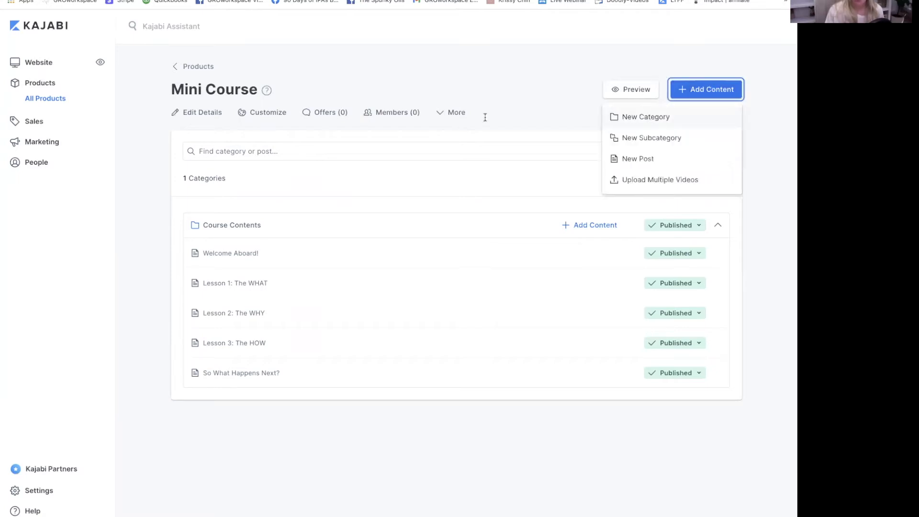
click(357, 115)
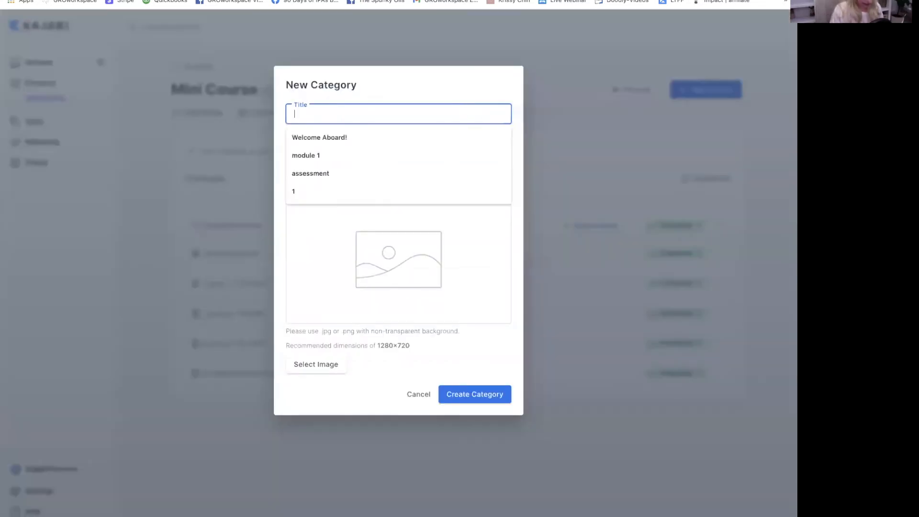
text(module 1)
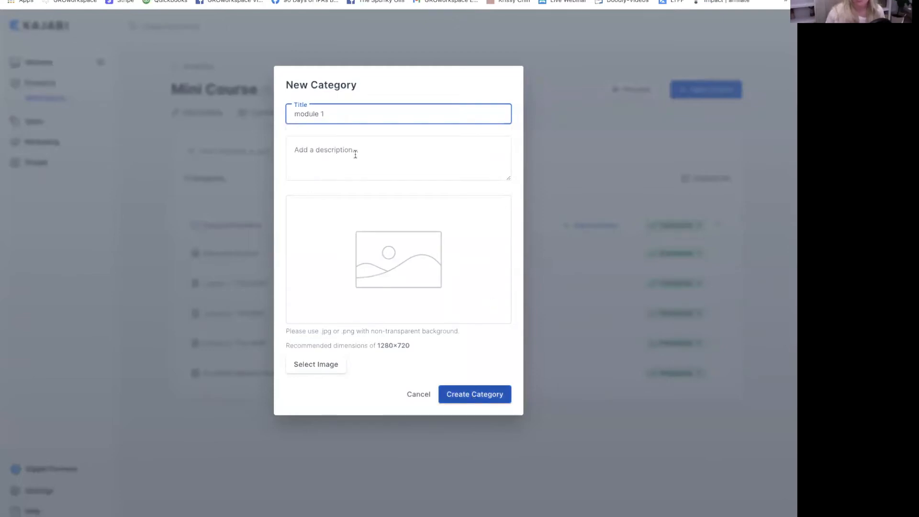
click(473, 395)
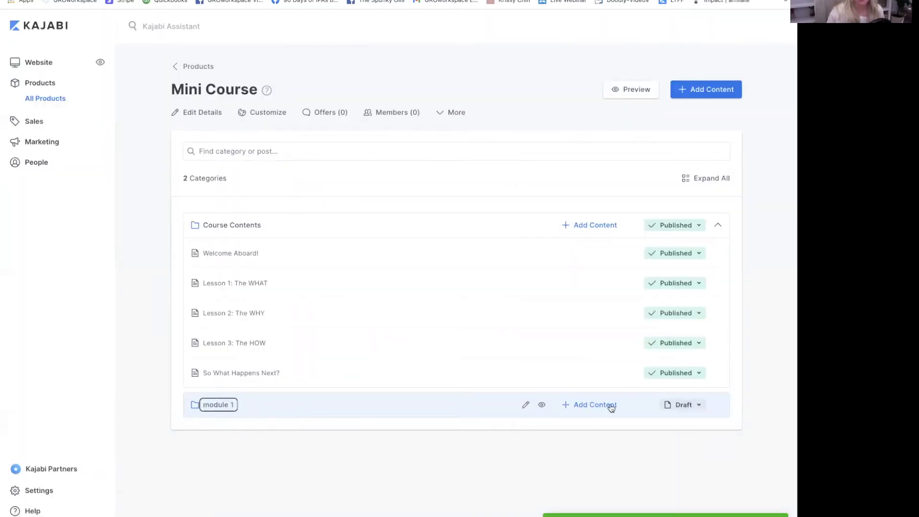
- Create a post titled 'lesson 1' inside module 1
click(589, 405)
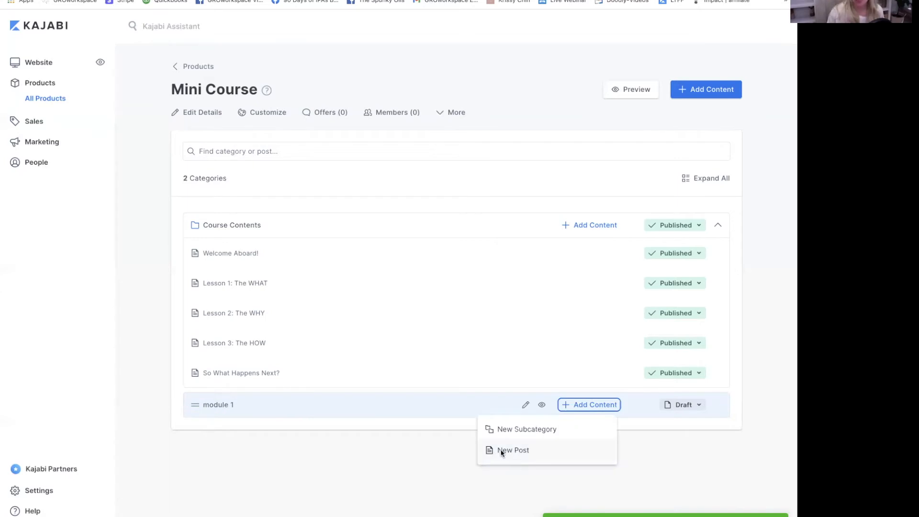
click(500, 450)
click(314, 114)
click(313, 114)
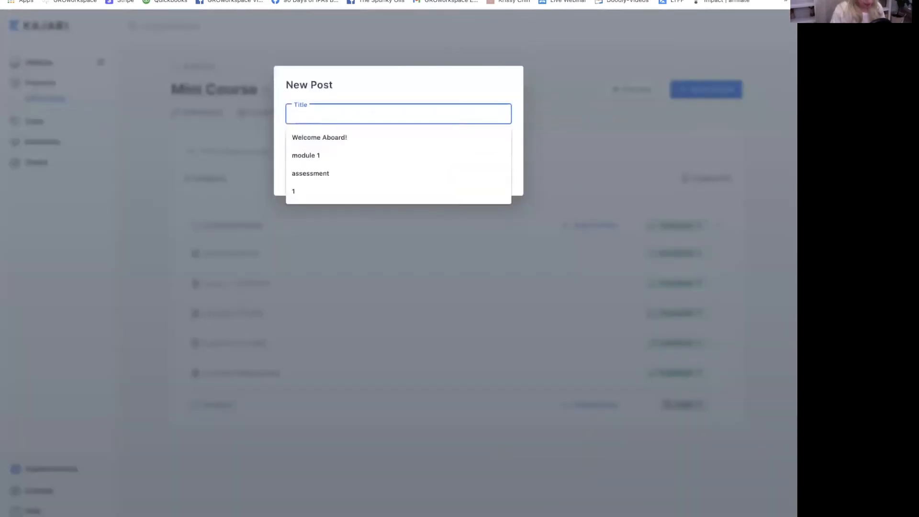
text(lesson 1)
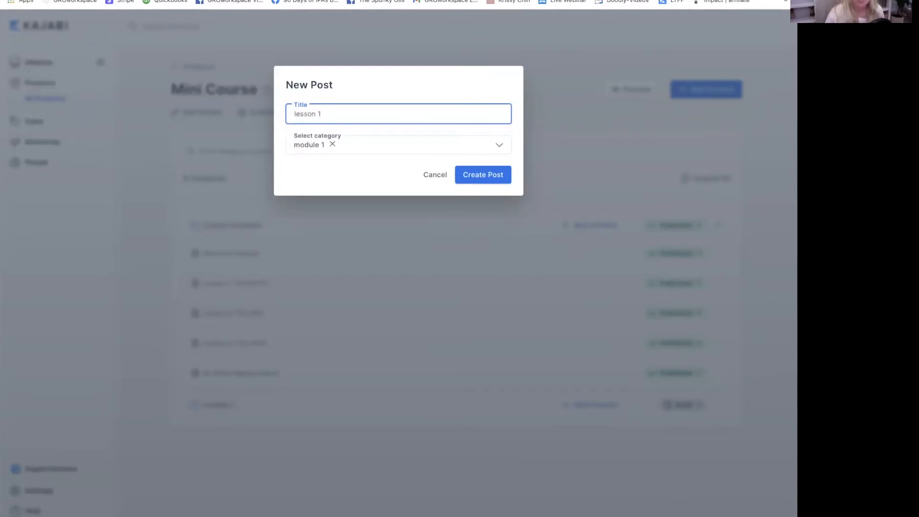
key(Return)
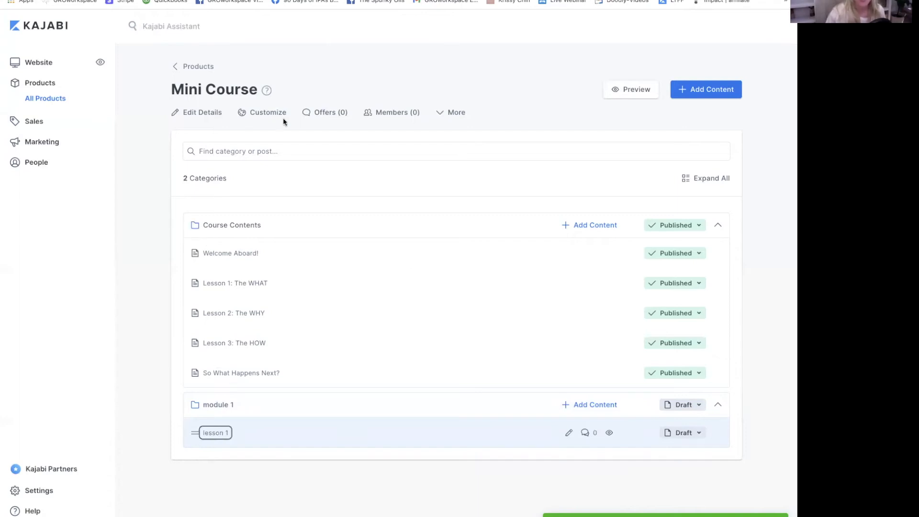
- Open the Welcome Aboard! lesson, check its category list, and try the full-screen text editor
click(222, 253)
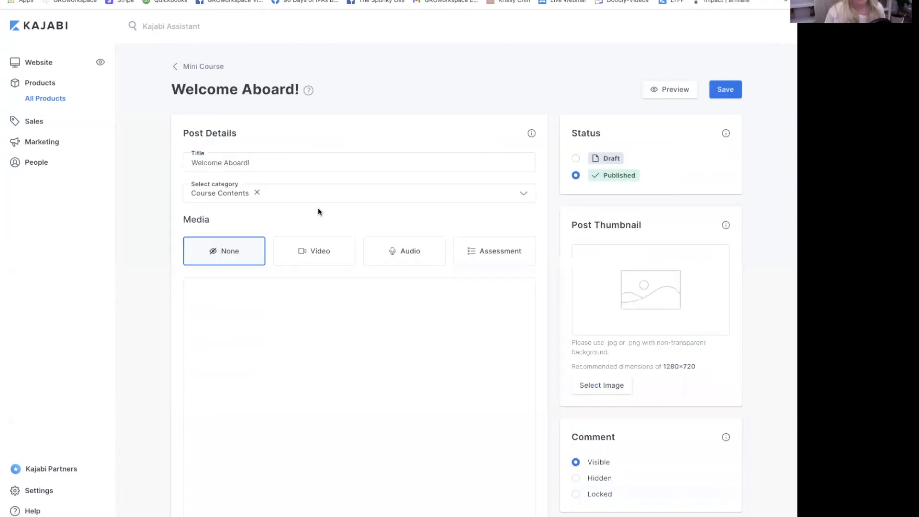
click(520, 190)
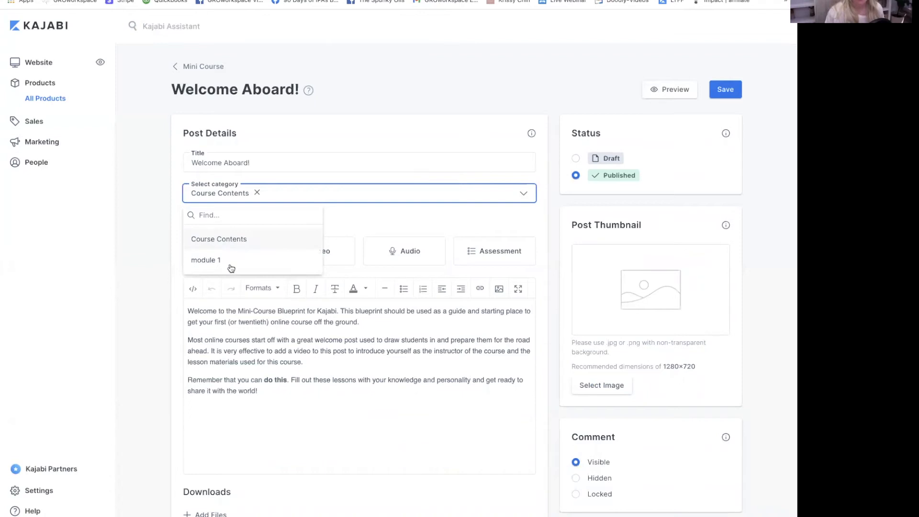
click(161, 268)
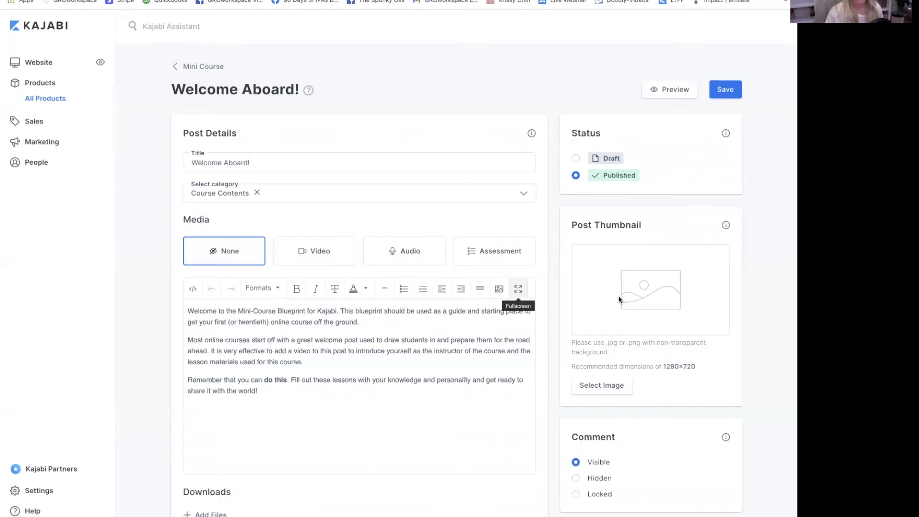
click(518, 289)
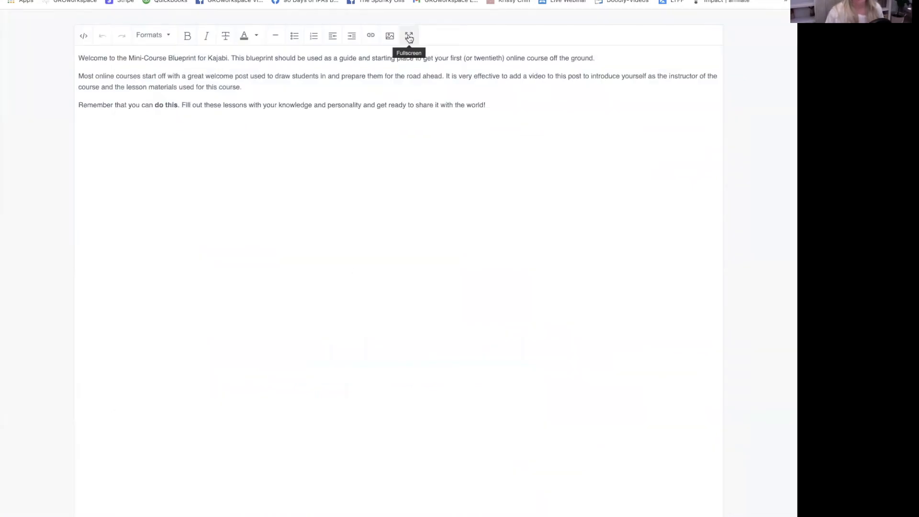
click(409, 35)
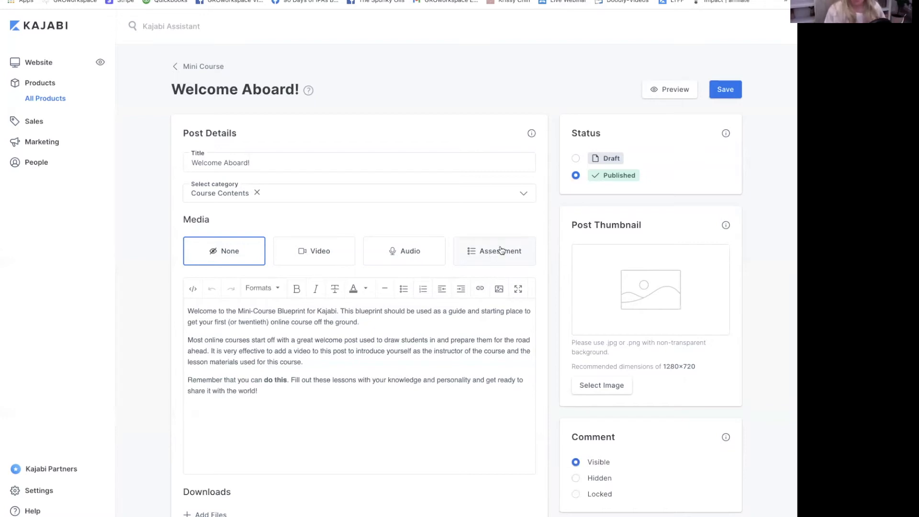
- Set the lesson's media type to Video without adding a video file
click(311, 254)
click(362, 325)
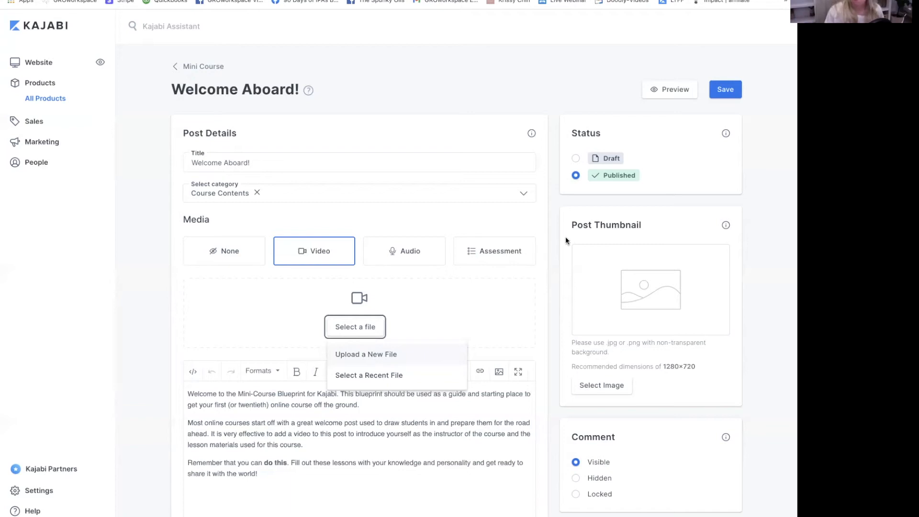
click(493, 287)
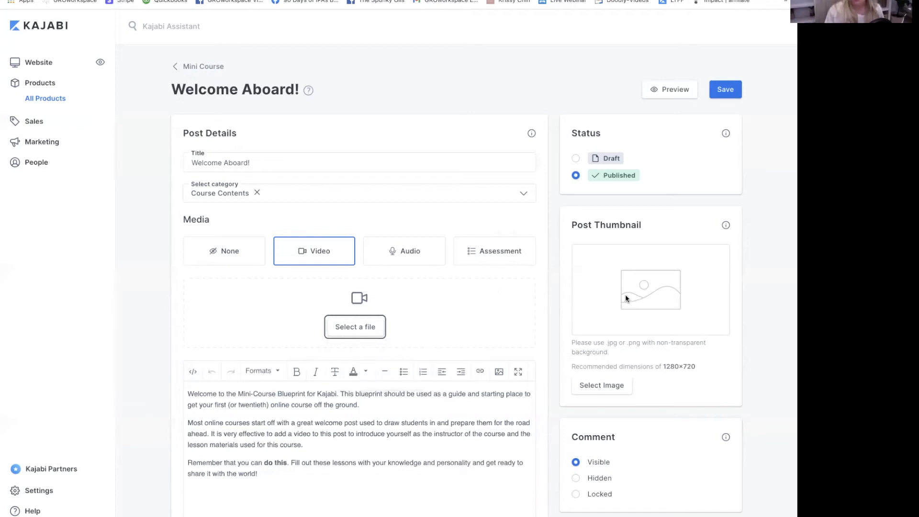
scroll(649, 298, down, 3)
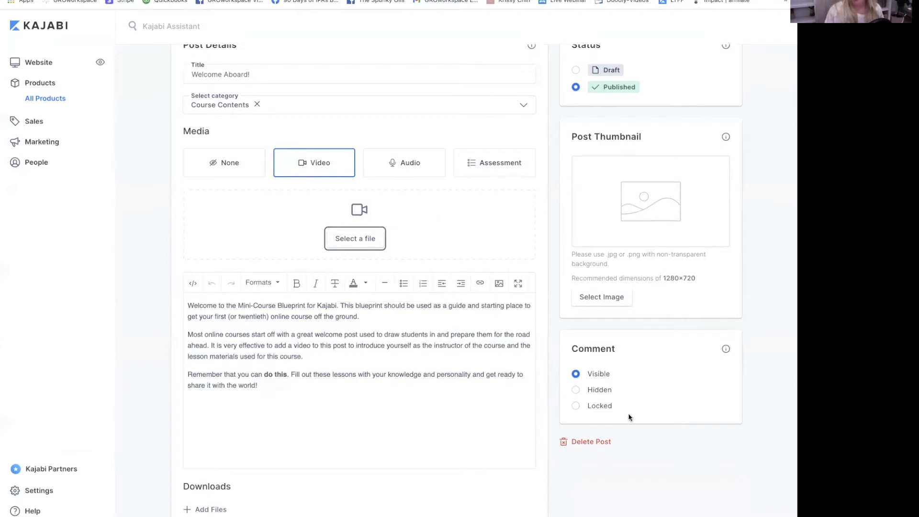
scroll(554, 337, down, 1)
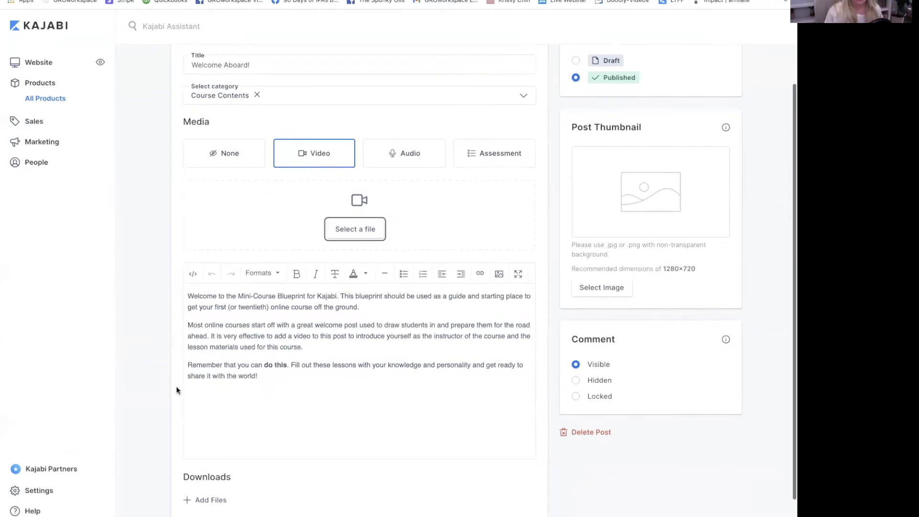
scroll(191, 402, down, 2)
- Look at the Add Files uploader and automation actions, closing both without changes
click(224, 415)
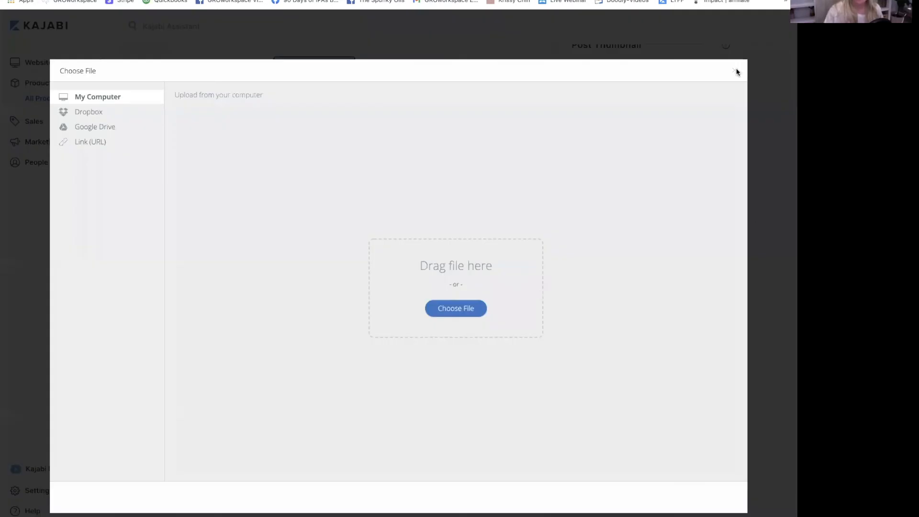
click(738, 71)
scroll(281, 400, down, 1)
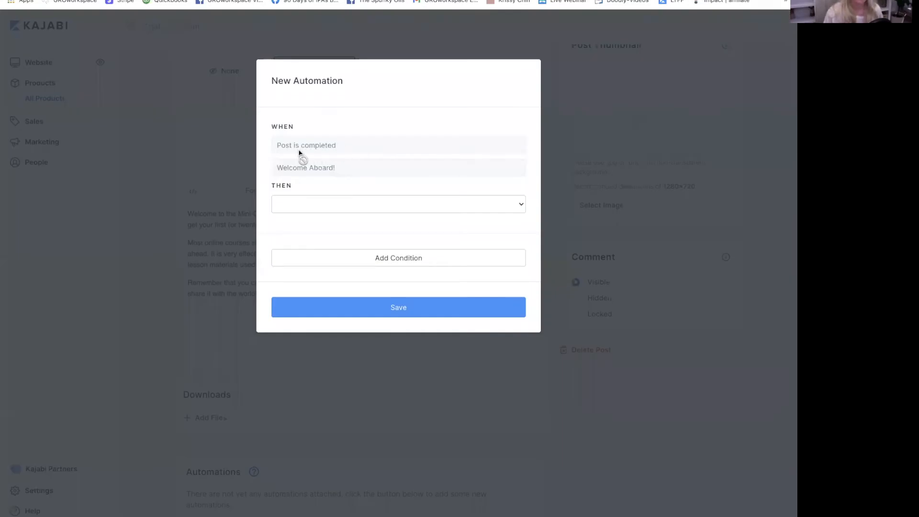
click(343, 204)
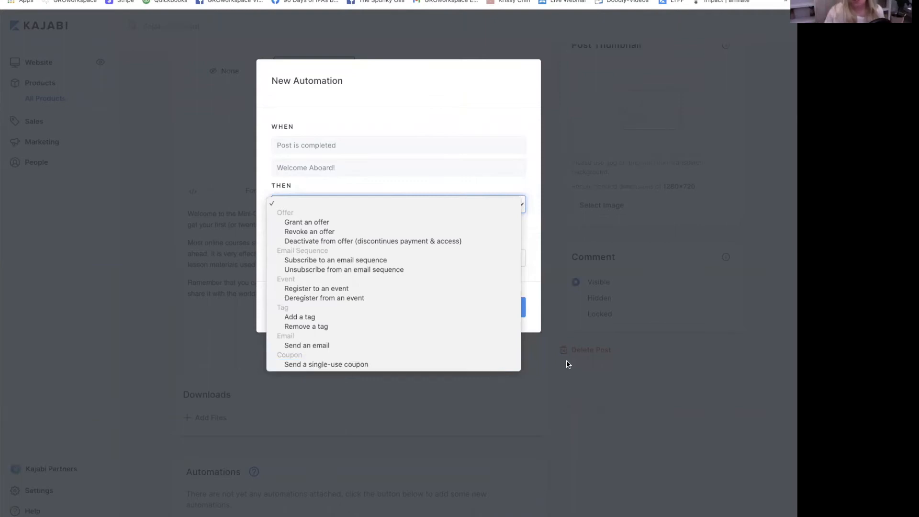
click(575, 399)
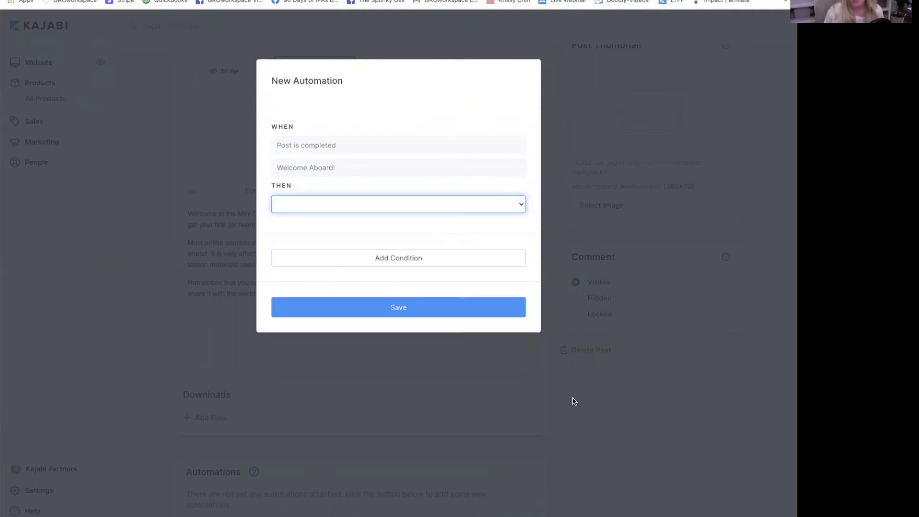
click(453, 365)
scroll(484, 368, up, 3)
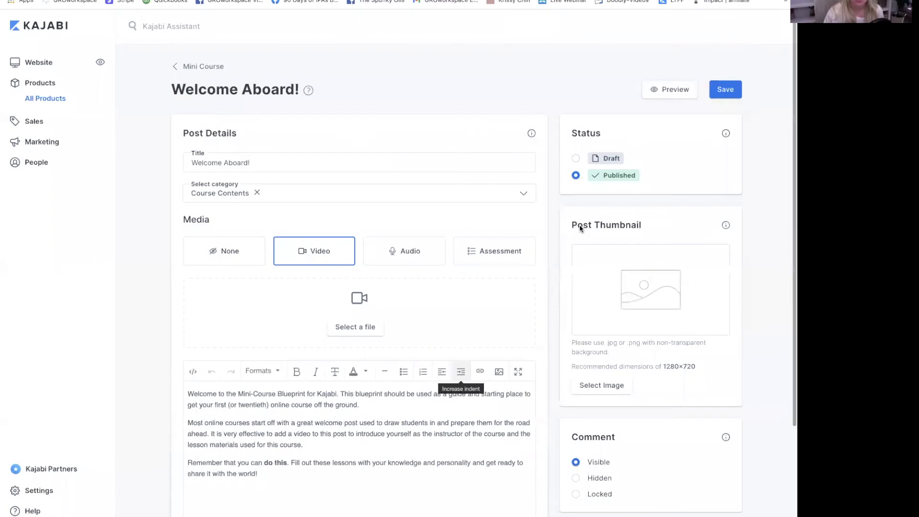
- Save the Welcome Aboard! lesson and return to the Mini Course content page
click(726, 90)
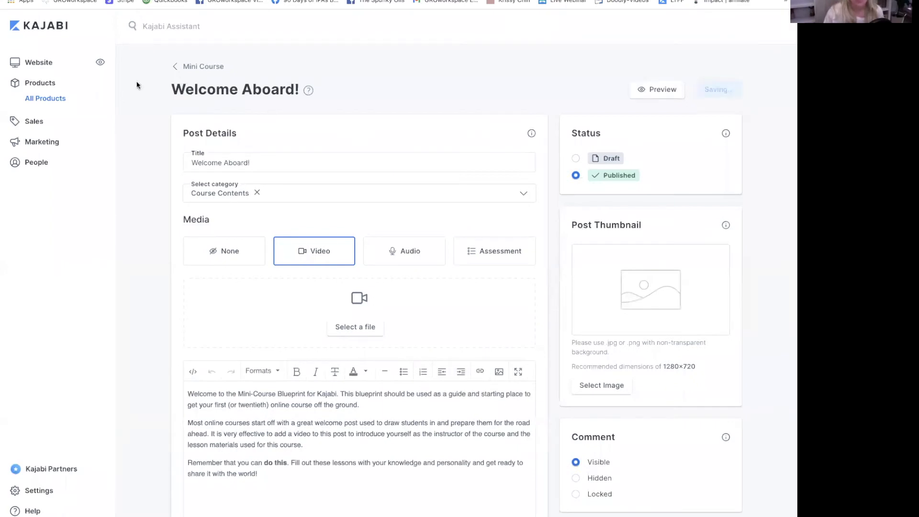
click(197, 67)
click(457, 113)
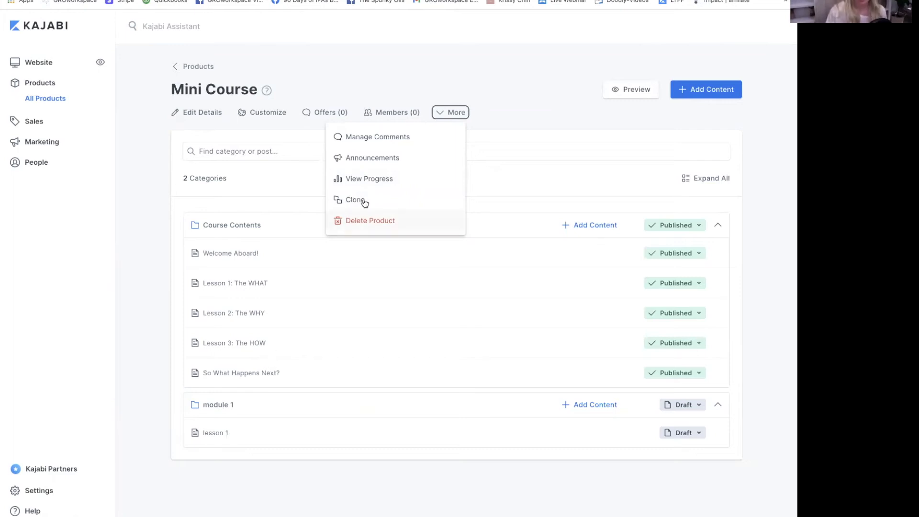
click(496, 87)
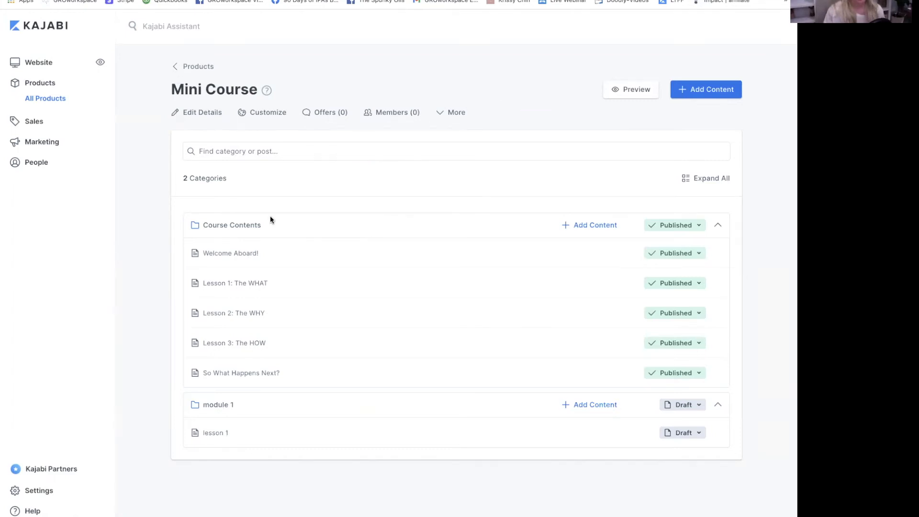
click(699, 226)
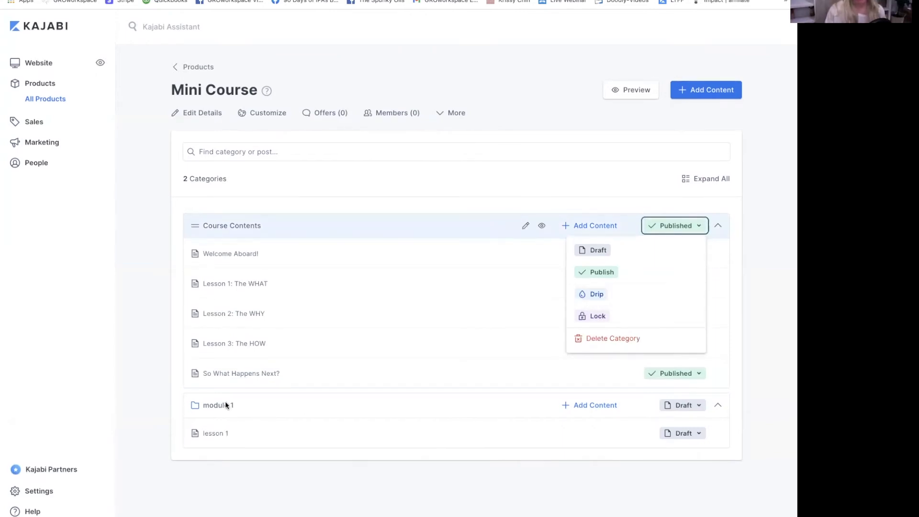
click(223, 286)
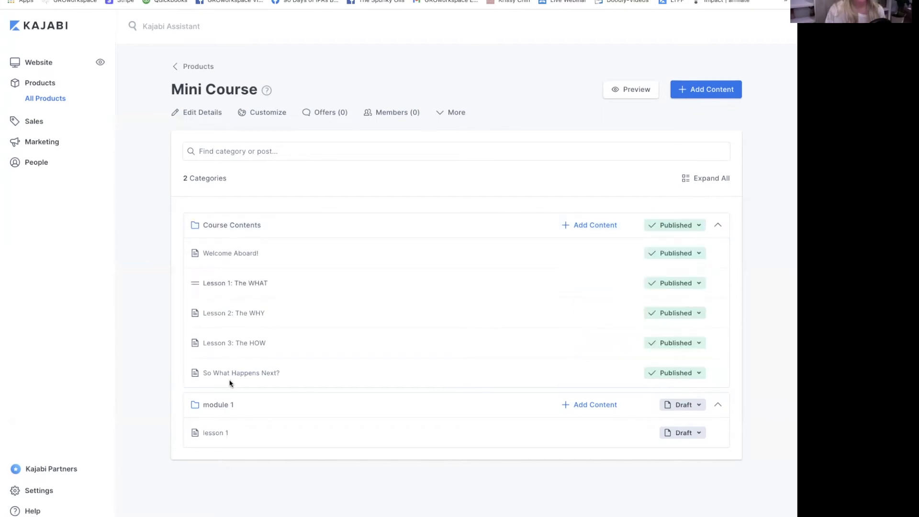
click(233, 373)
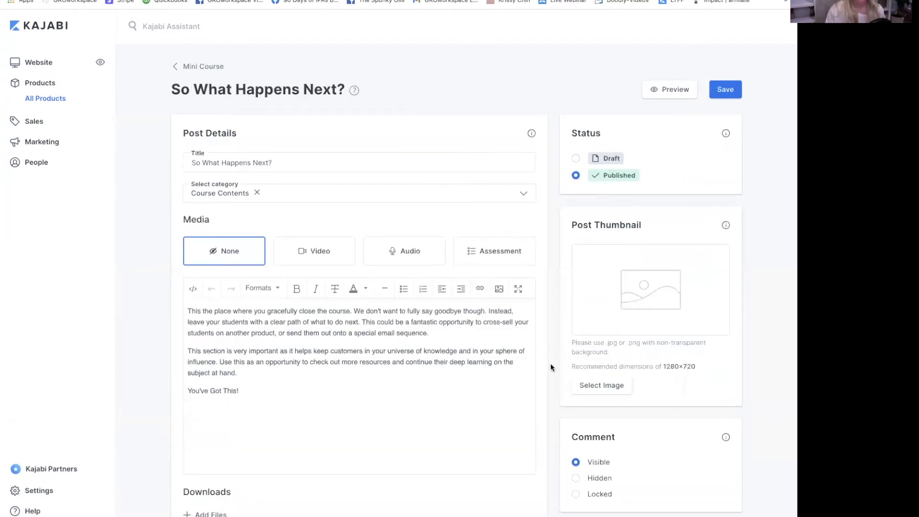
click(613, 176)
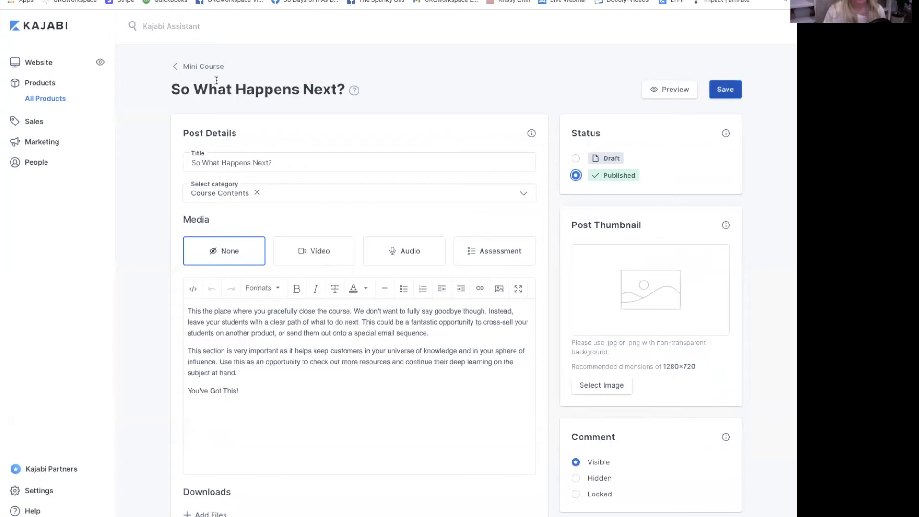
click(196, 65)
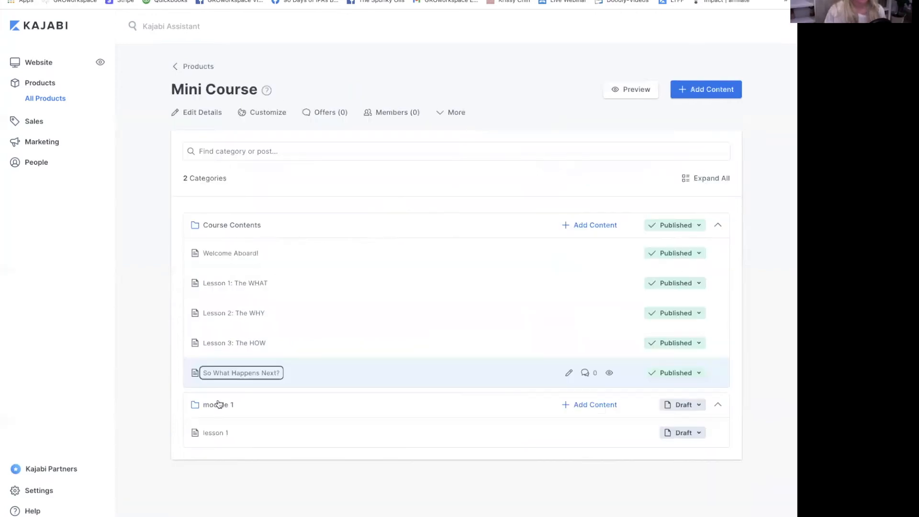
click(704, 405)
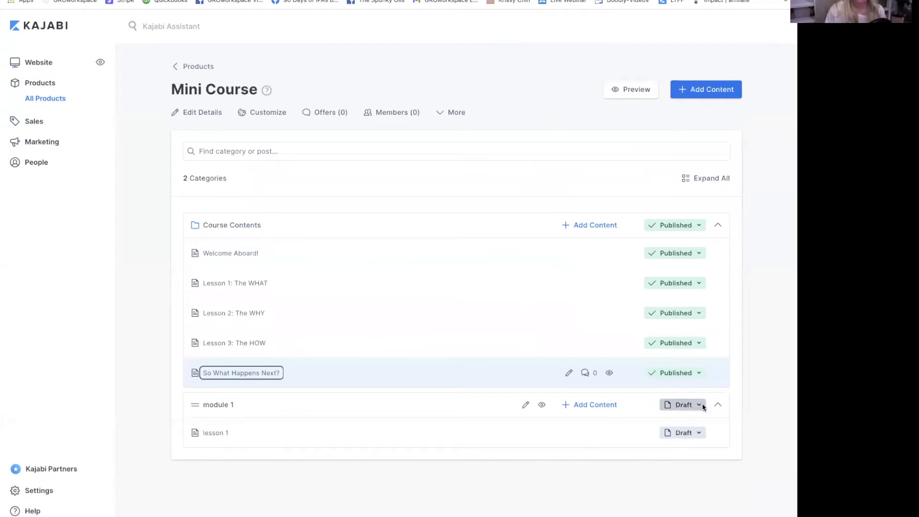
- Lock module 1 until So What Happens Next? is completed, then switch to the member preview
click(599, 496)
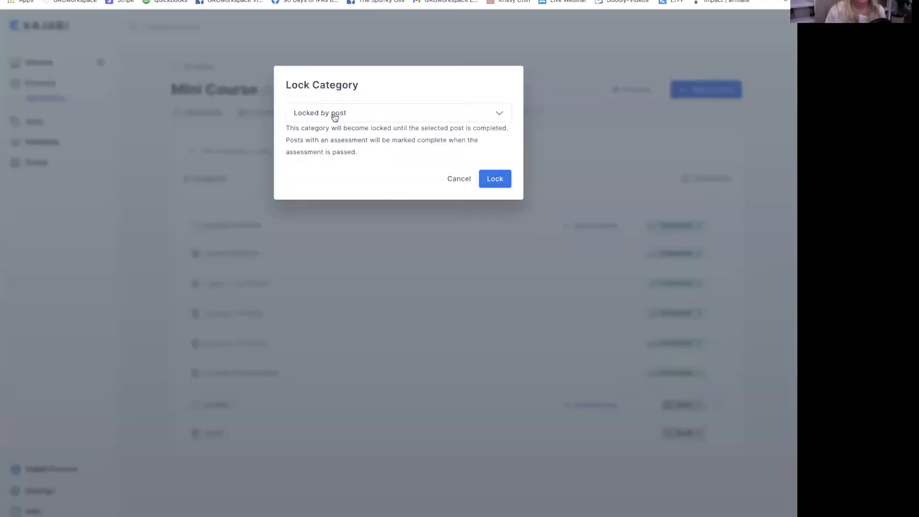
click(370, 117)
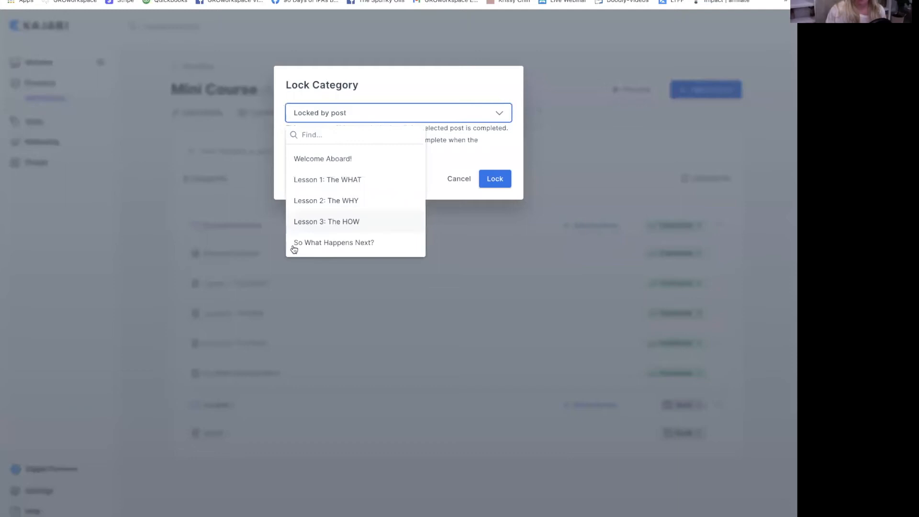
click(351, 242)
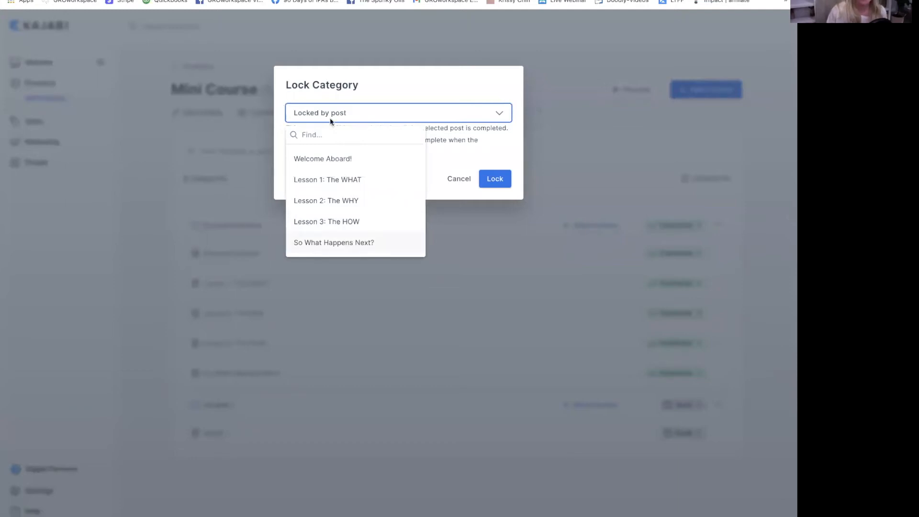
click(495, 180)
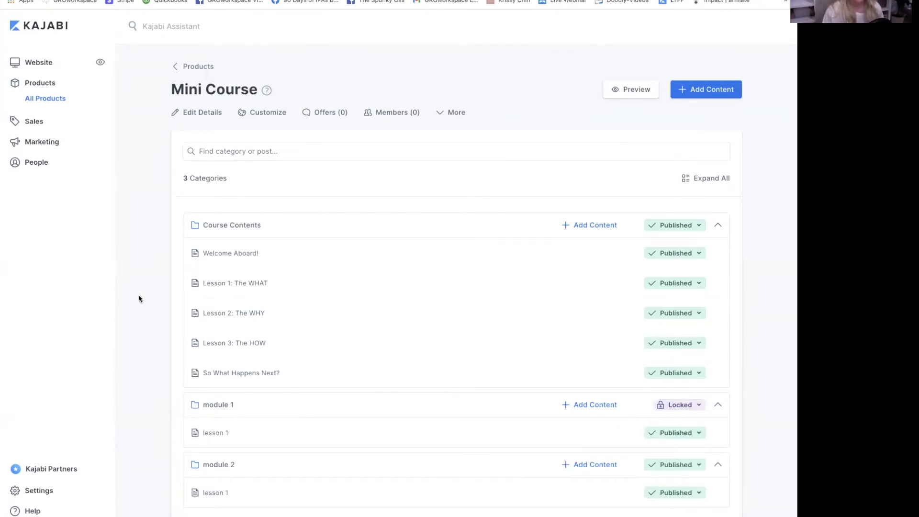
key(ctrl+Tab)
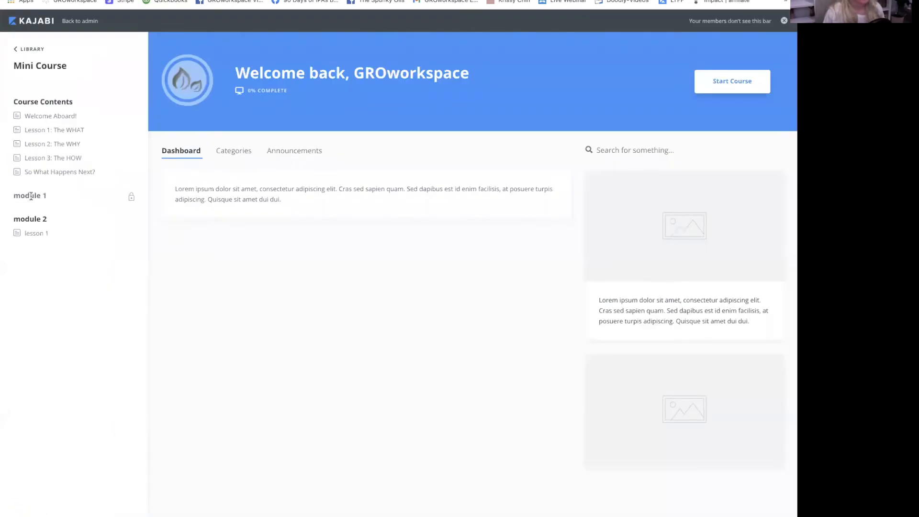
- Open So What Happens Next? in the member preview and mark it complete
click(39, 173)
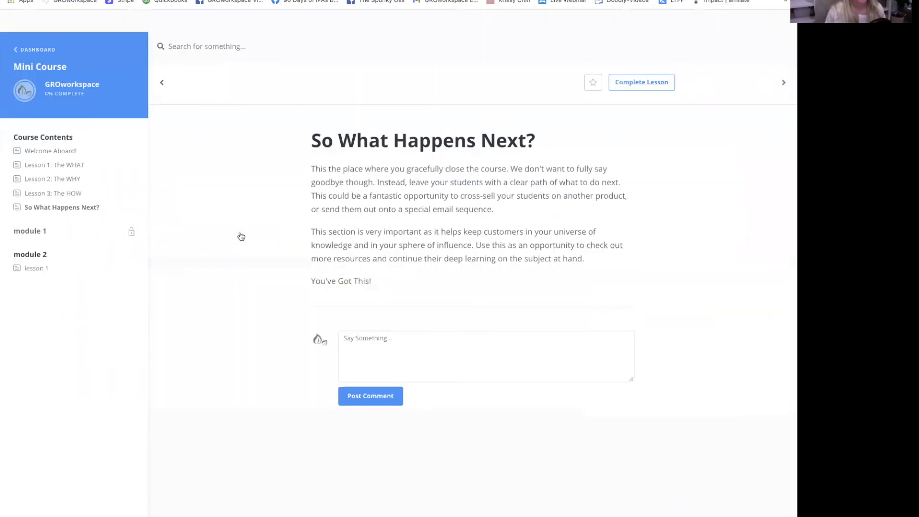
click(639, 82)
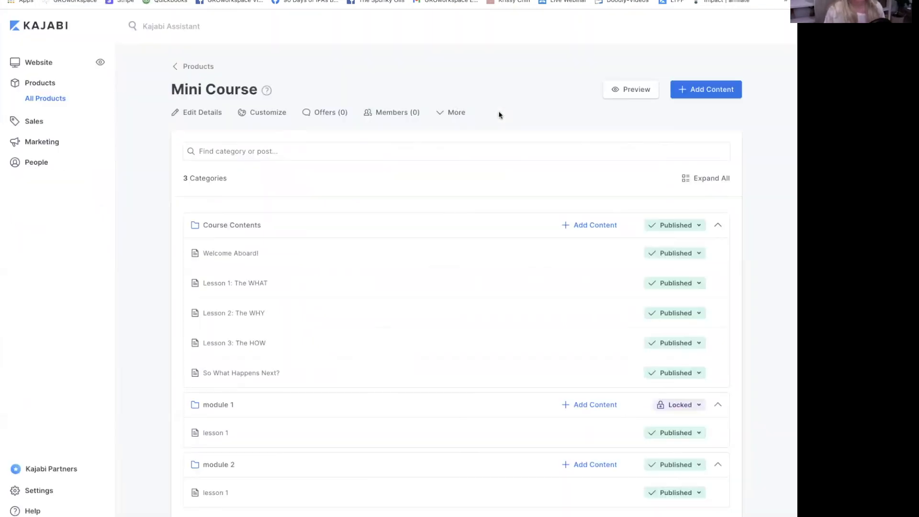
- Start a new offer from Mini Course's offers and name it 'test offer 13'
click(328, 113)
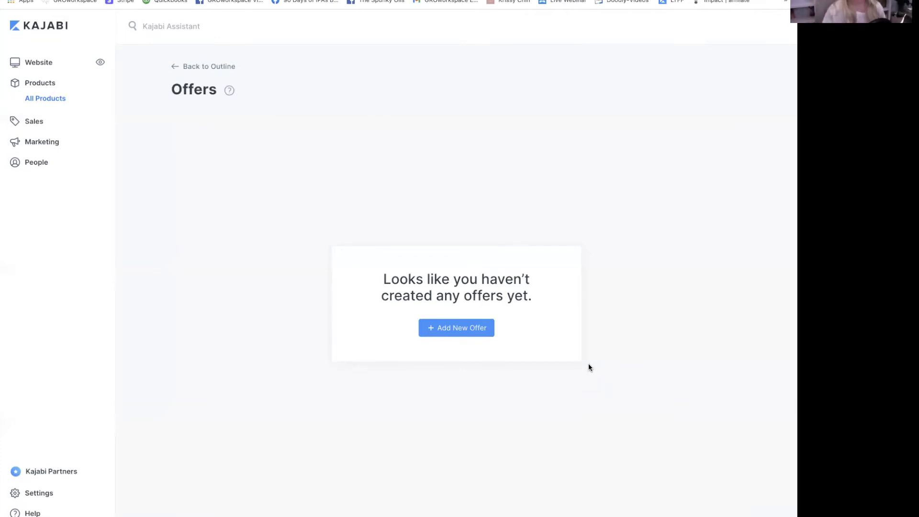
click(450, 329)
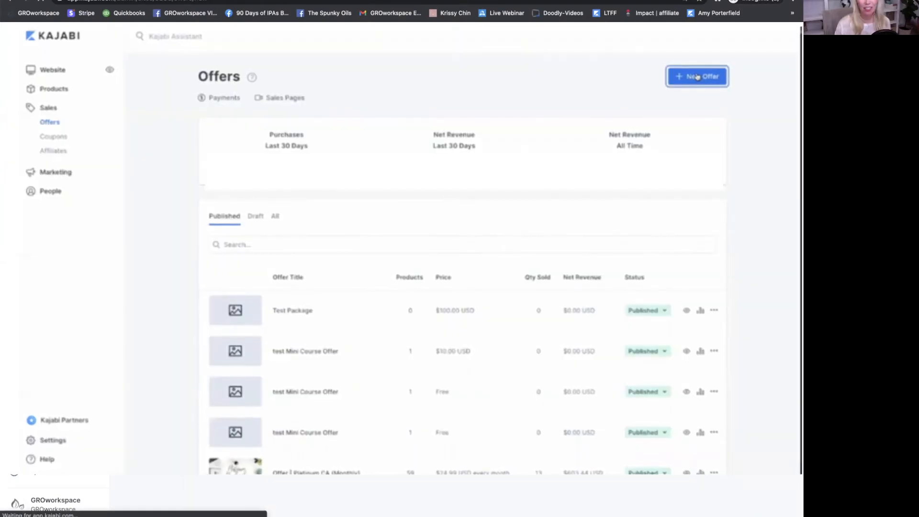
click(699, 76)
click(359, 156)
text(test offer 2 13)
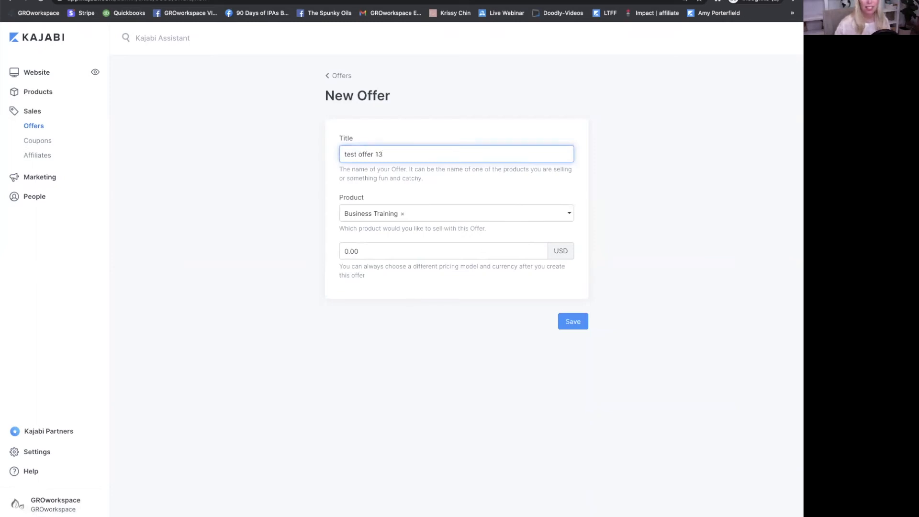
- Price the offer at $100.00, include 2020 Holiday Catalog Launch, and save it
click(403, 215)
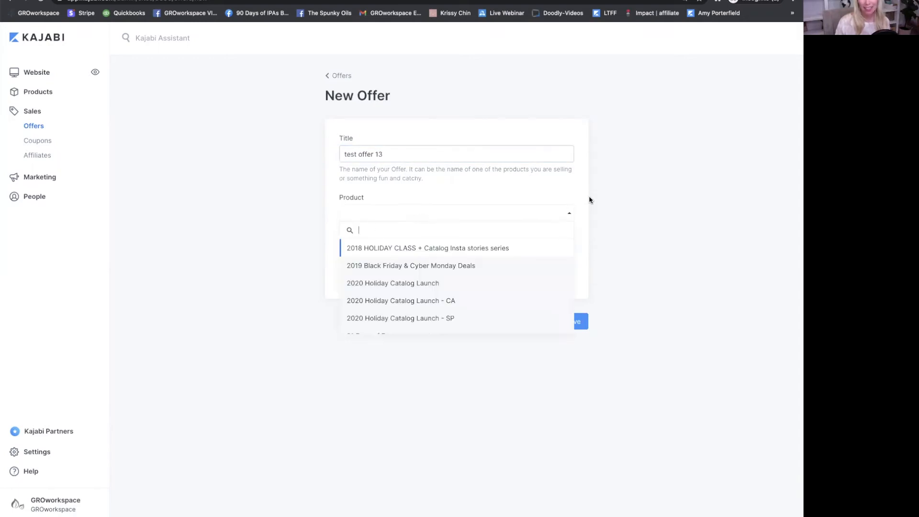
click(567, 189)
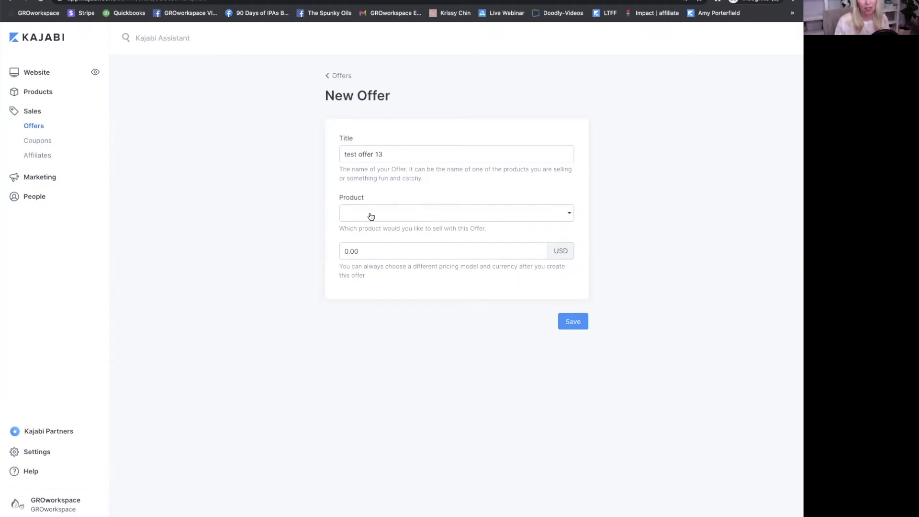
click(362, 252)
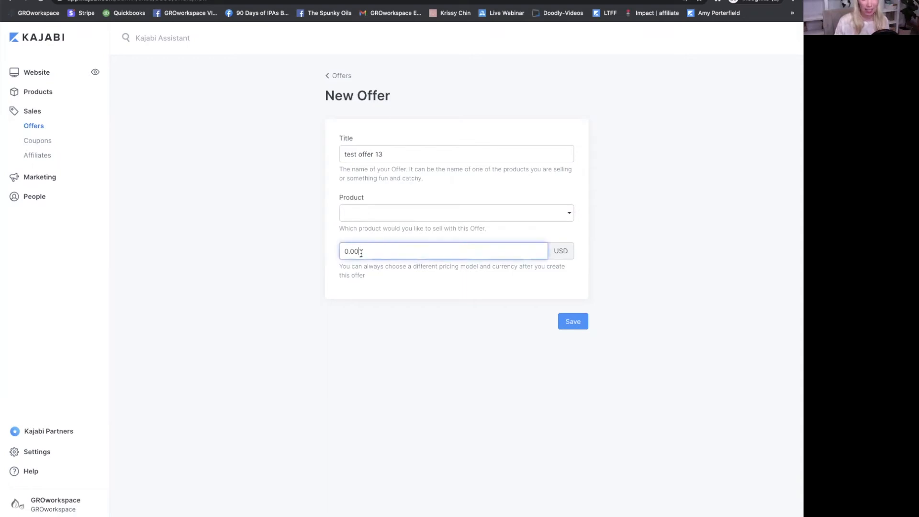
key(BackSpace)
key(BackSpace)
key(BackSpace)
key(BackSpace)
text(100)
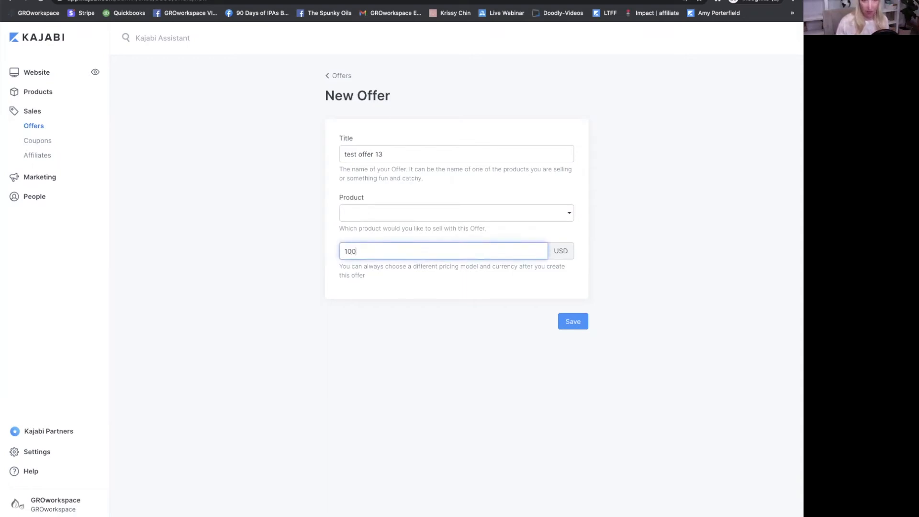
text(.00)
click(447, 213)
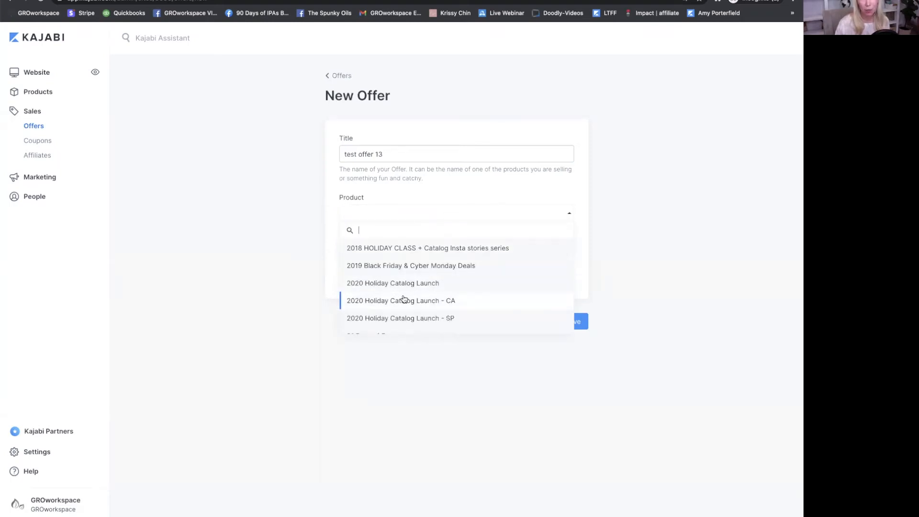
click(407, 283)
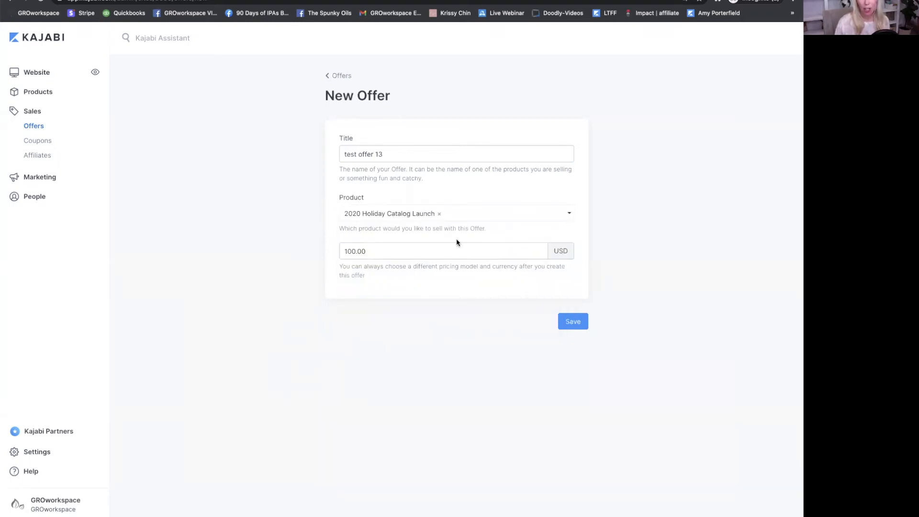
click(576, 321)
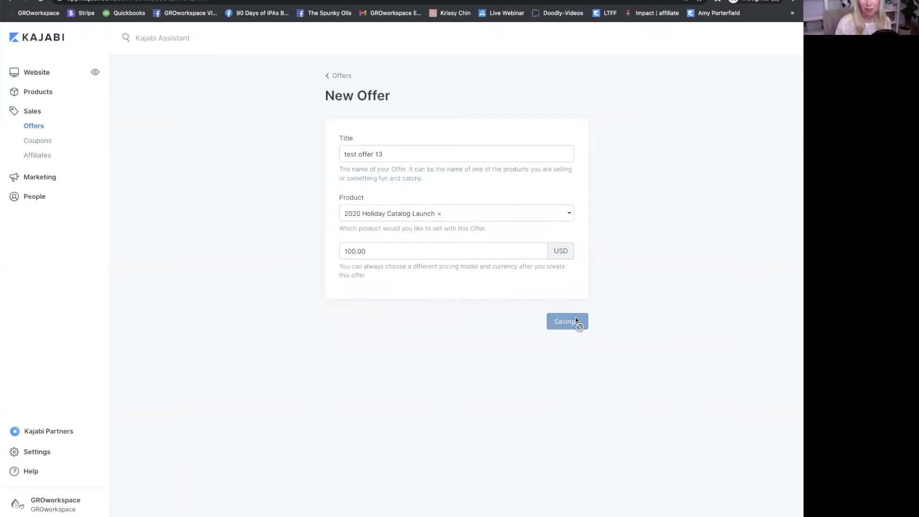
scroll(361, 308, down, 1)
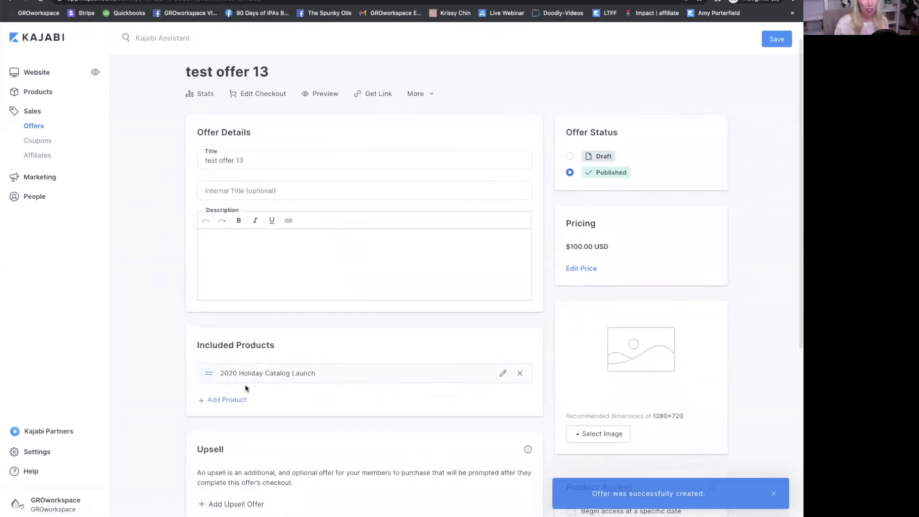
click(230, 400)
- Include GRO summit 2020 as an additional product in test offer 13
click(235, 405)
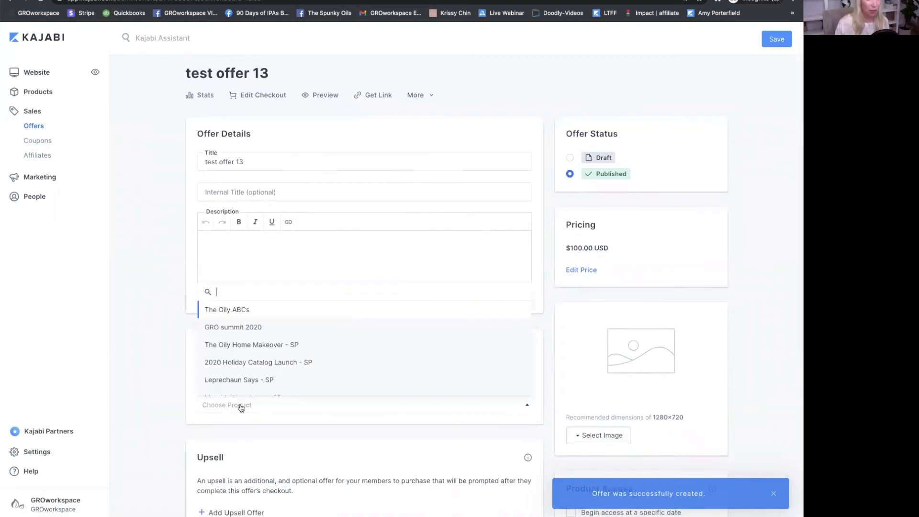
click(237, 328)
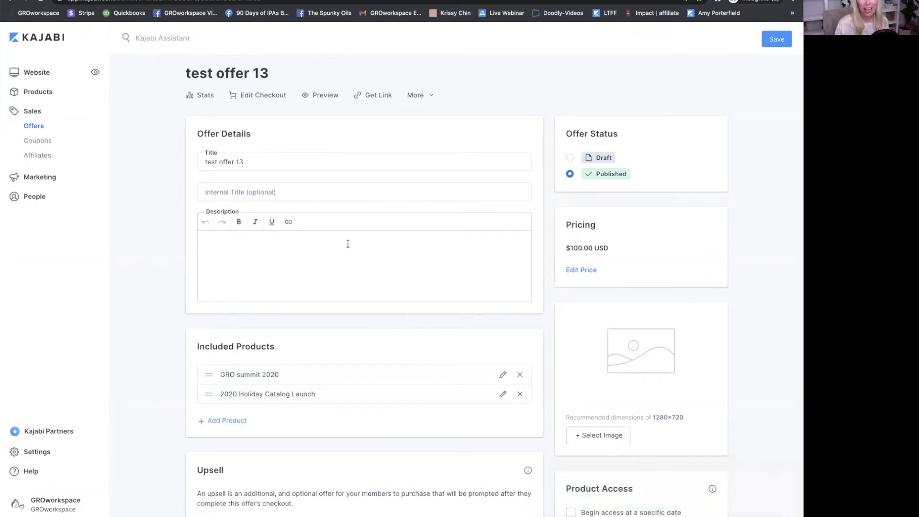
click(225, 192)
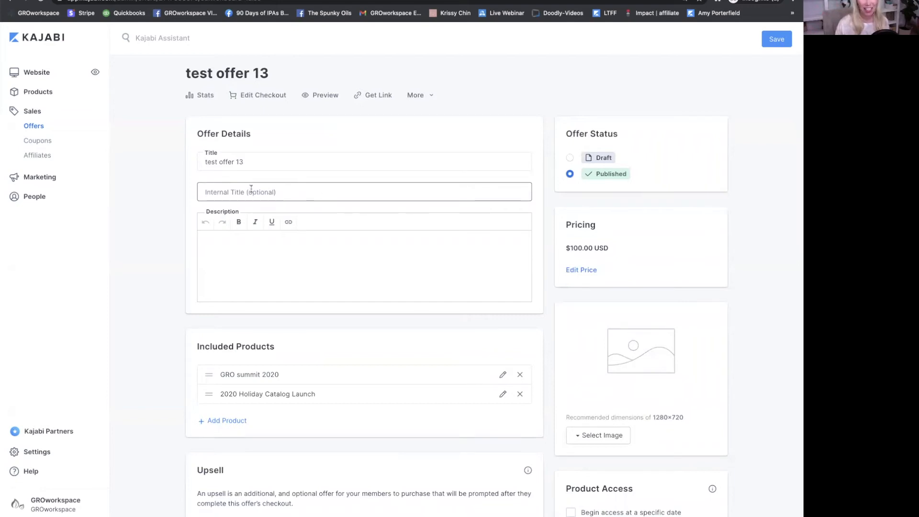
scroll(278, 191, down, 4)
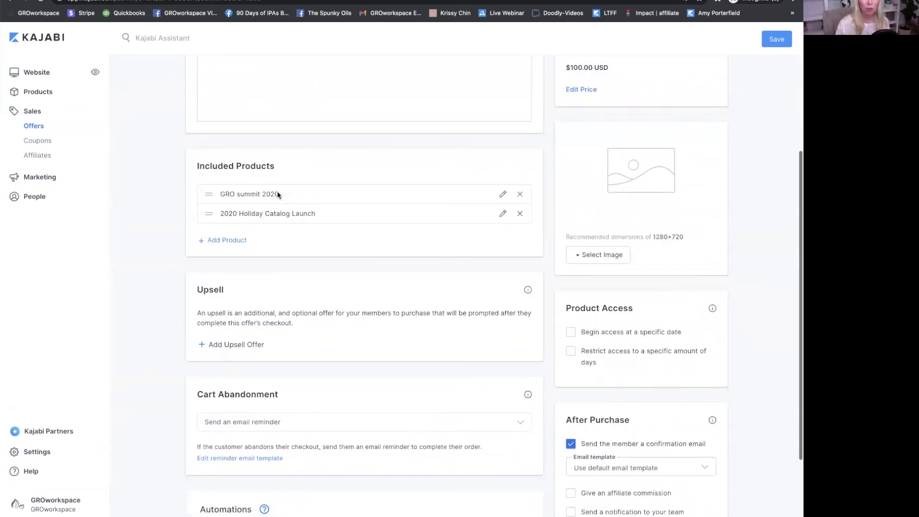
scroll(258, 331, down, 1)
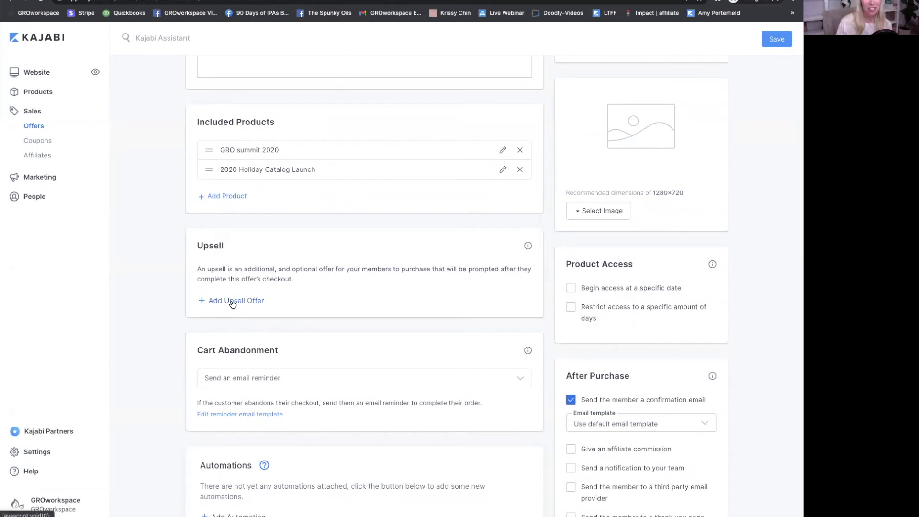
scroll(249, 302, down, 1)
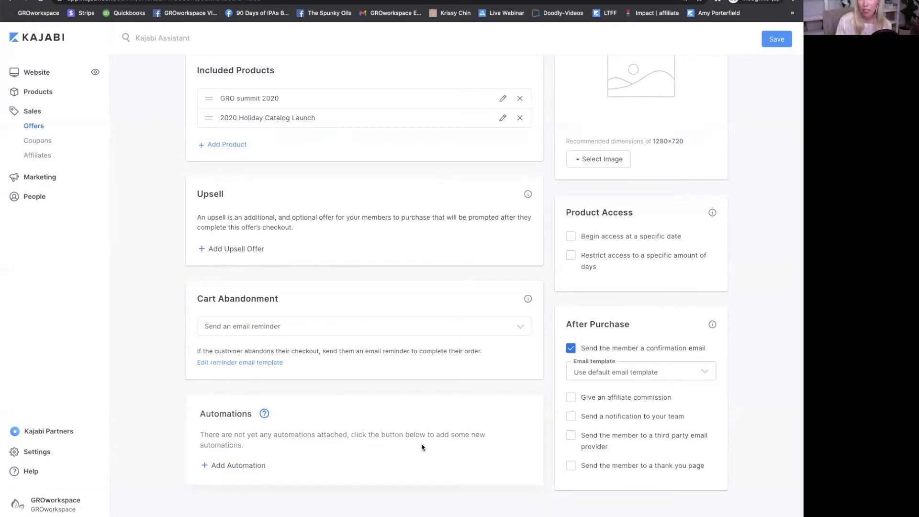
click(250, 466)
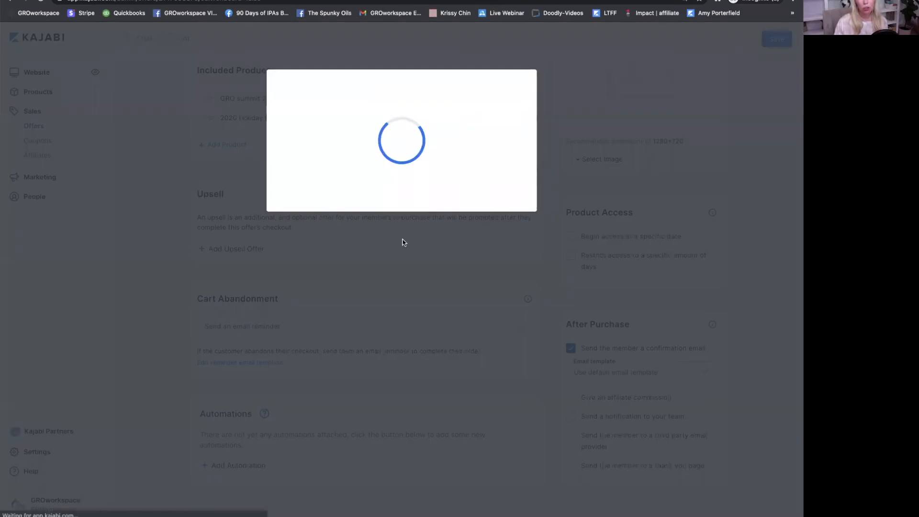
click(350, 208)
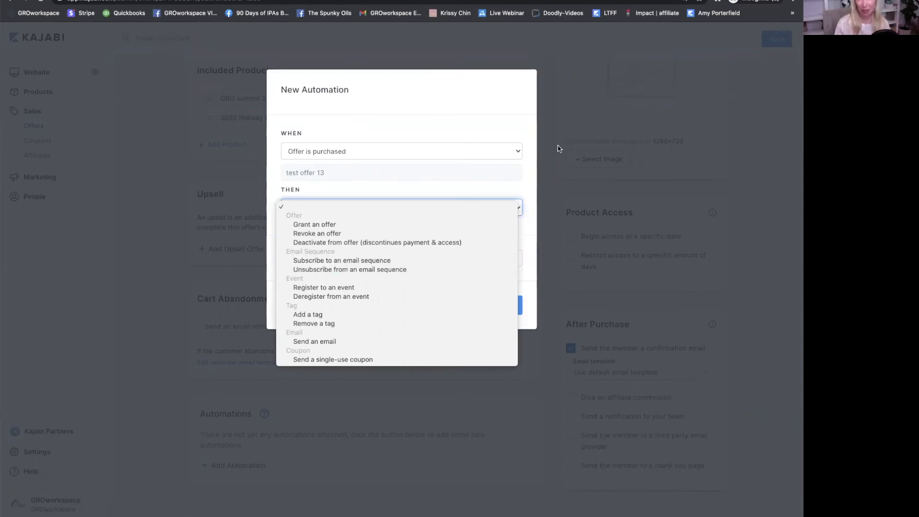
click(551, 160)
click(551, 160)
scroll(660, 158, up, 3)
scroll(660, 158, up, 4)
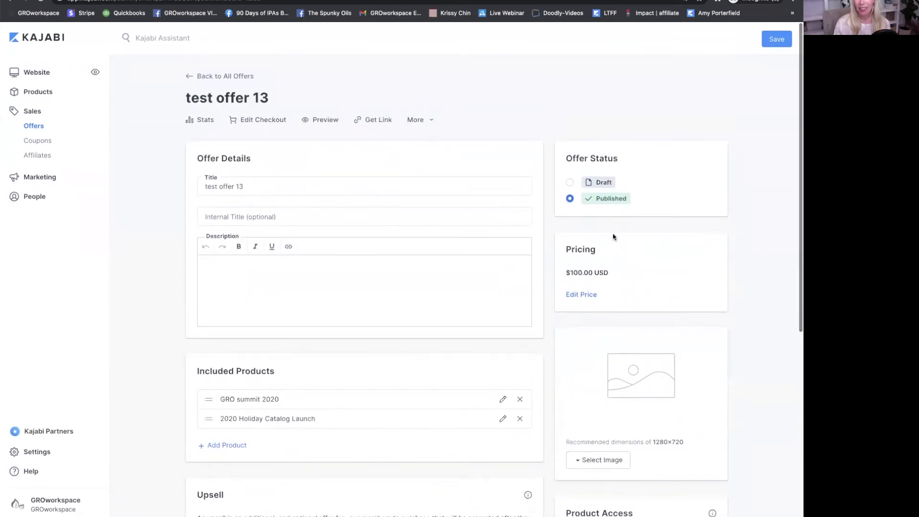
- Drop the specific start date and limit product access to 30 days
scroll(597, 259, down, 5)
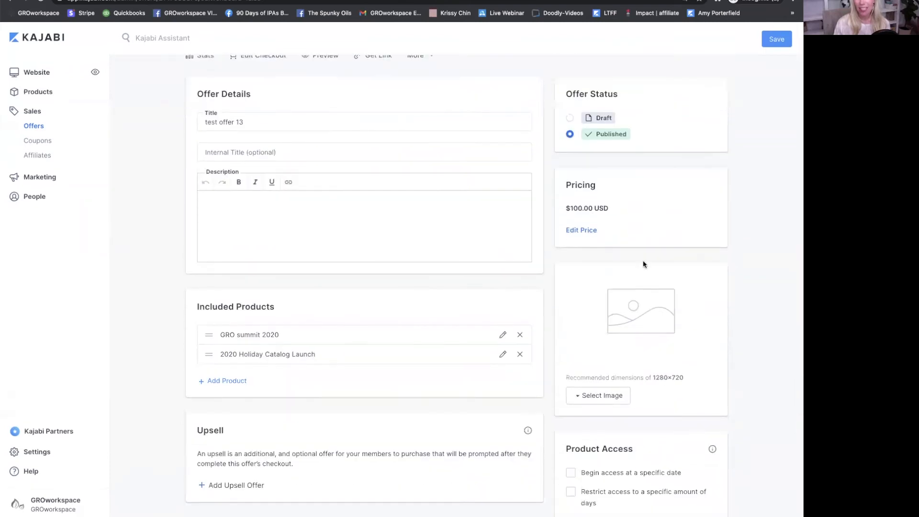
scroll(684, 162, down, 1)
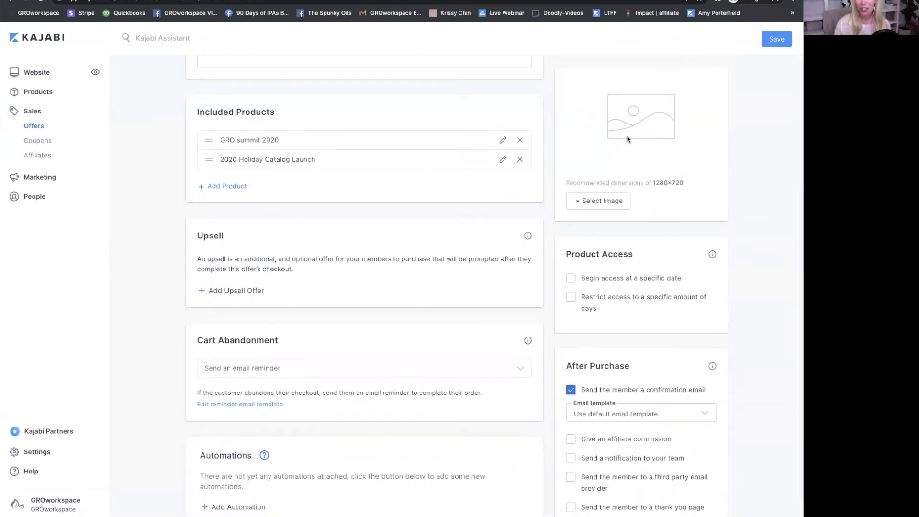
scroll(632, 139, down, 1)
scroll(630, 141, down, 1)
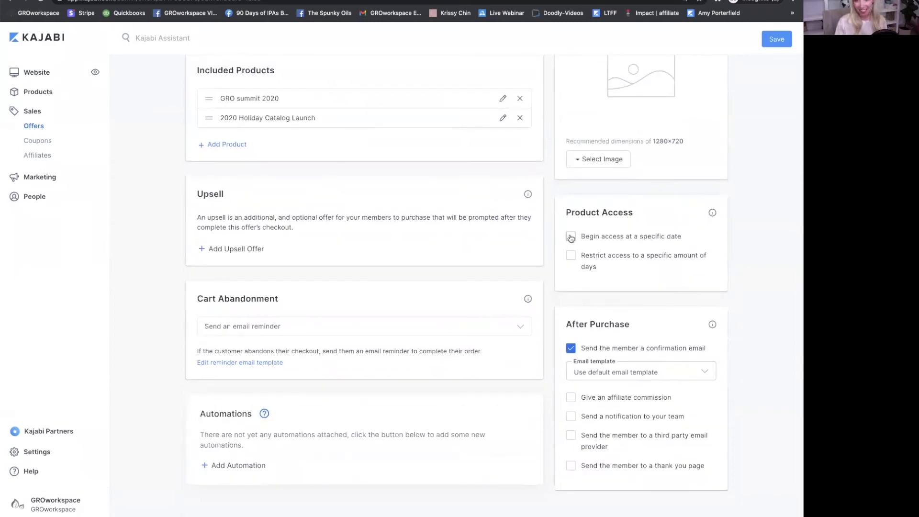
click(571, 237)
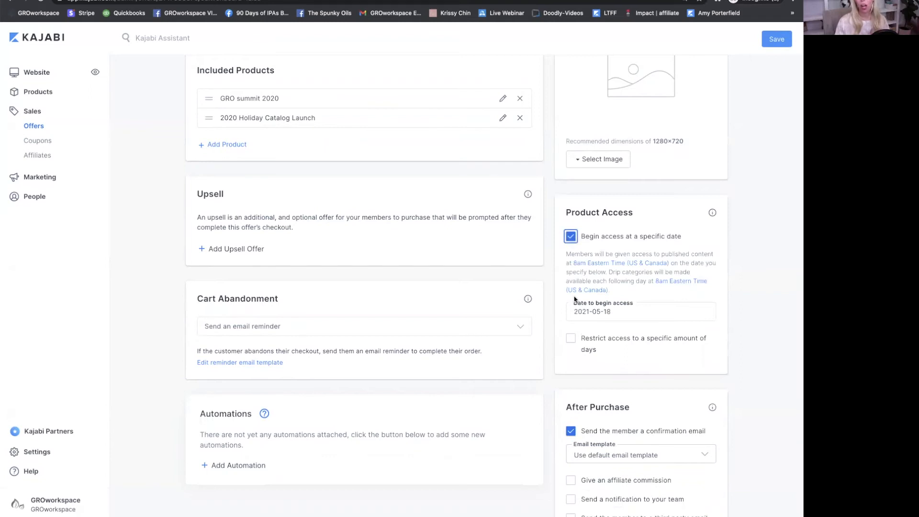
click(620, 313)
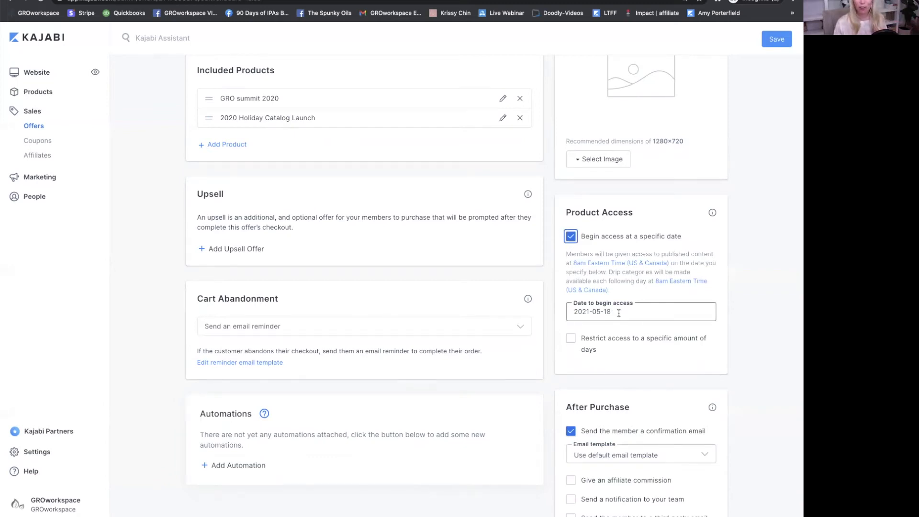
drag(619, 313, 559, 313)
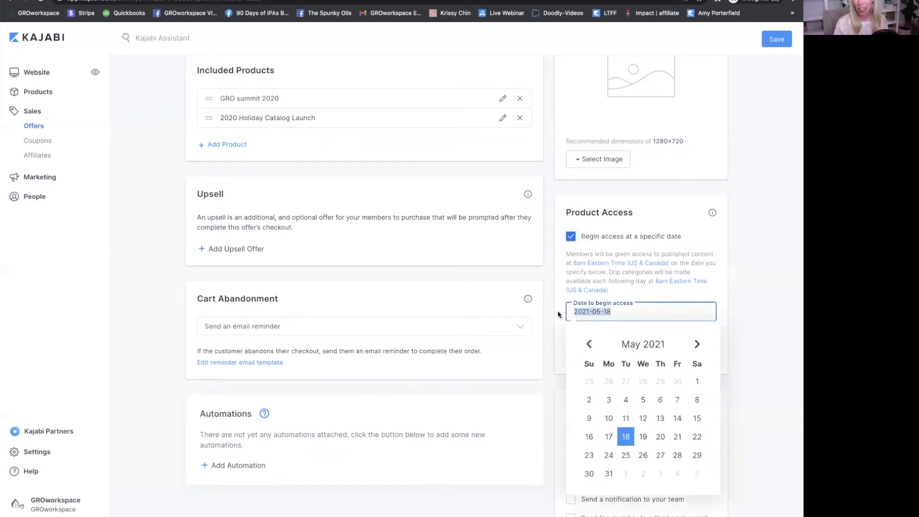
click(721, 314)
click(592, 350)
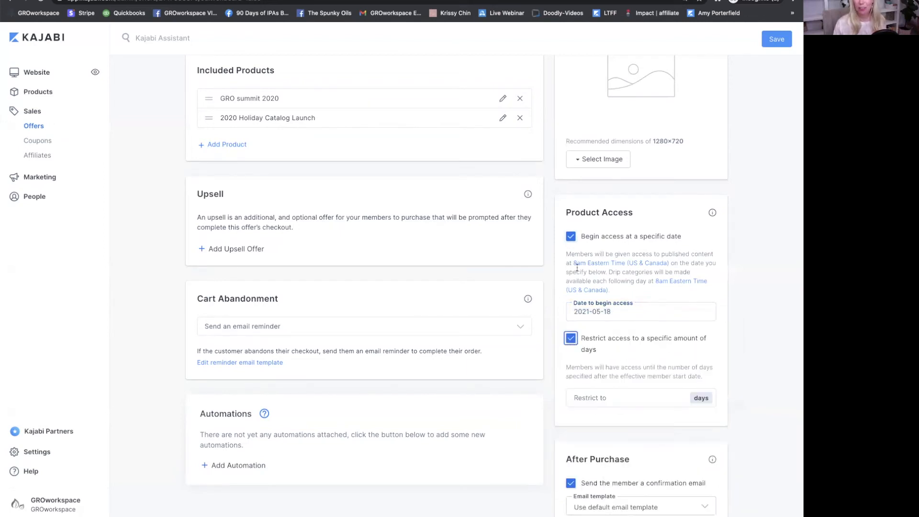
click(571, 237)
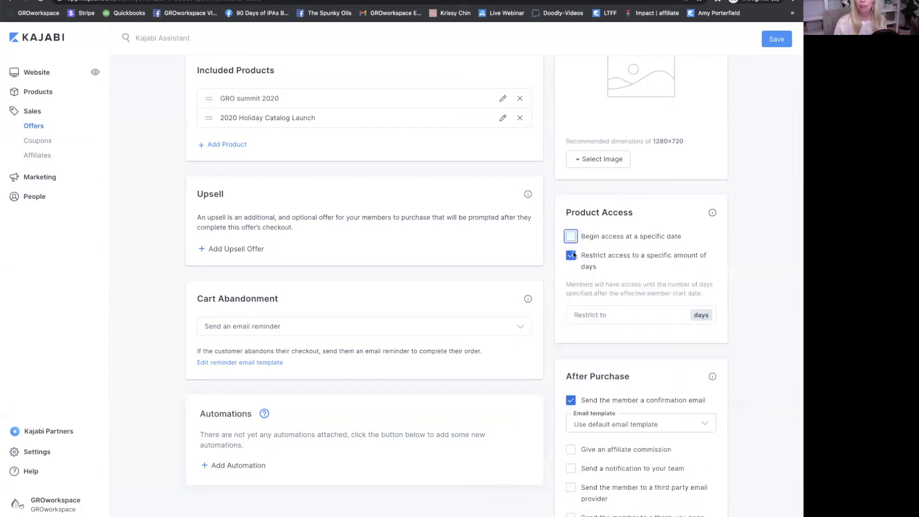
click(594, 316)
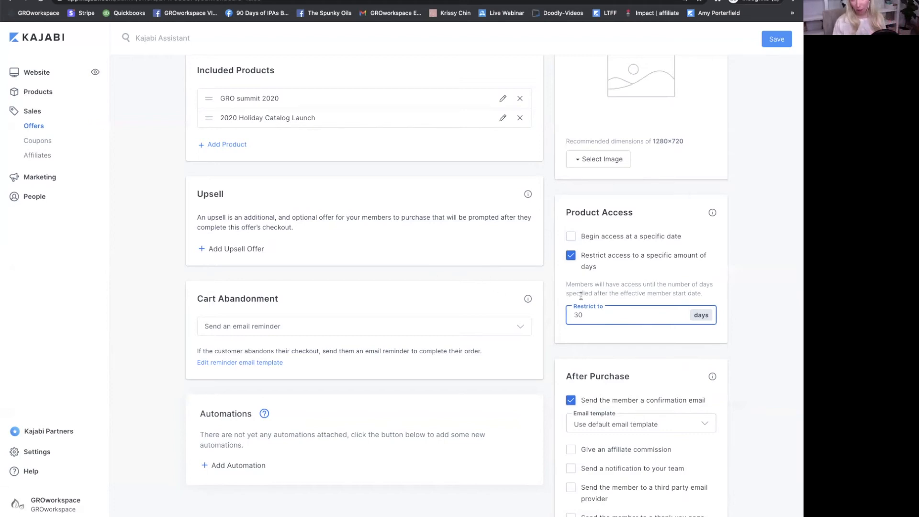
scroll(581, 294, down, 2)
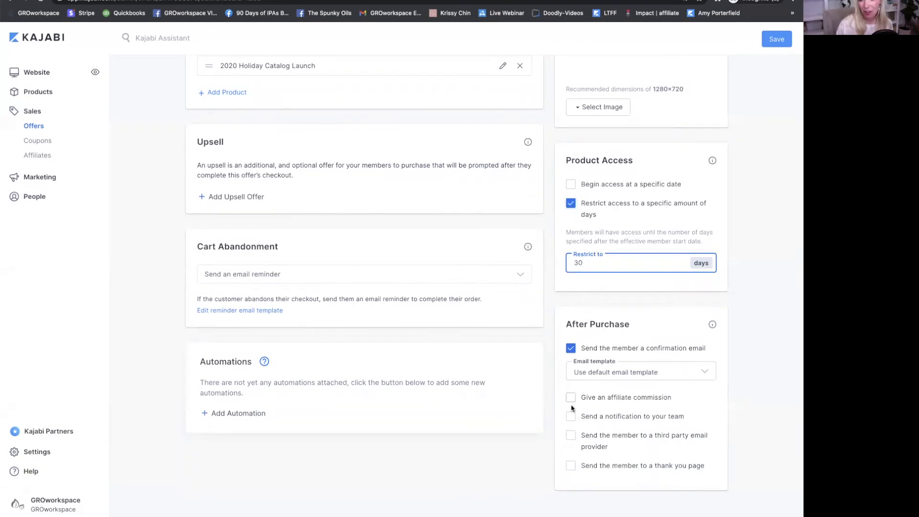
scroll(571, 409, up, 1)
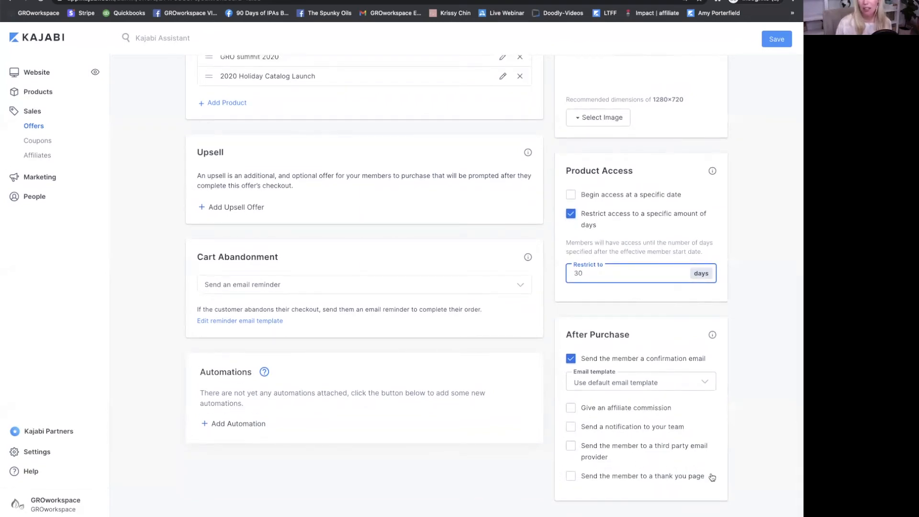
- Leave the After Purchase third-party email provider option unchecked and return to the page top
click(571, 446)
scroll(621, 454, down, 1)
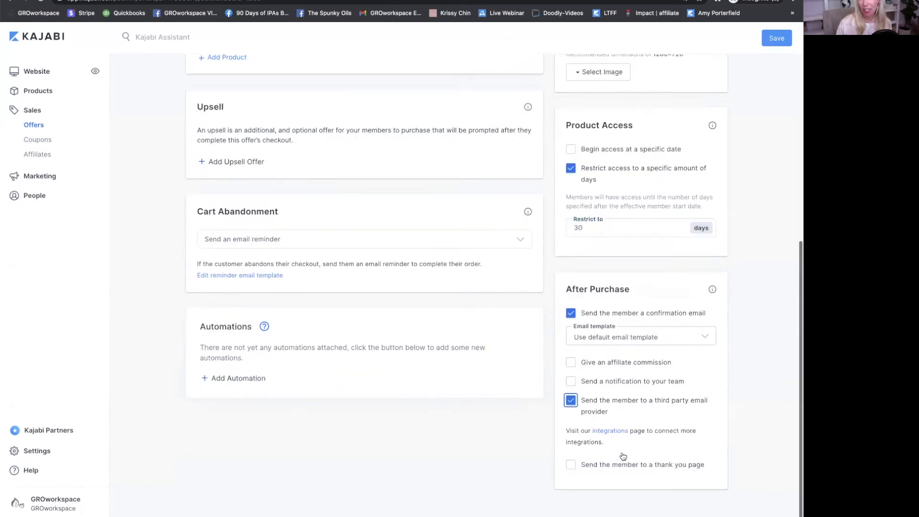
click(571, 401)
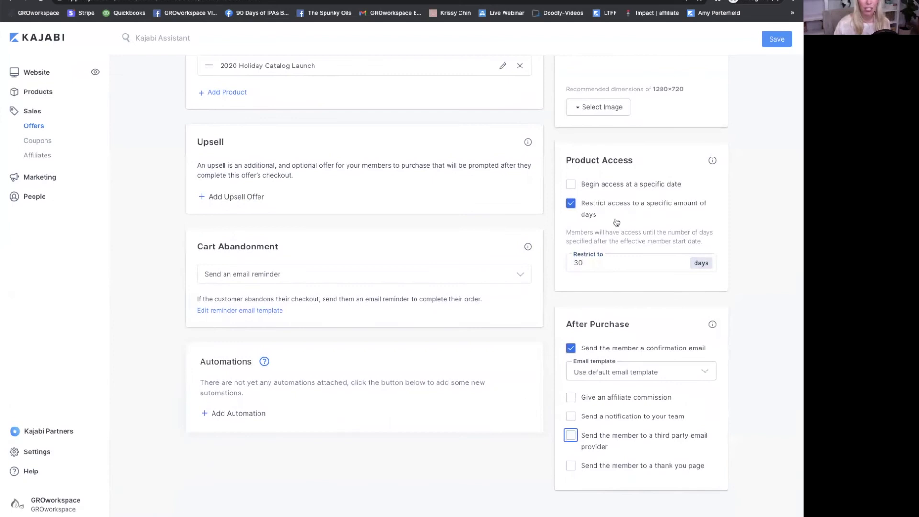
scroll(527, 177, up, 5)
scroll(523, 169, up, 2)
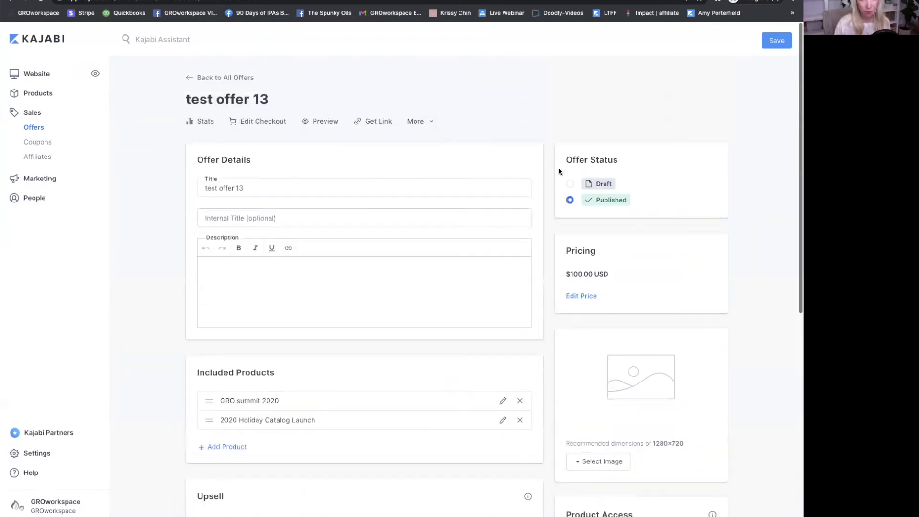
- In the checkout customizer, change the offer title to 'Test Offer'
click(265, 124)
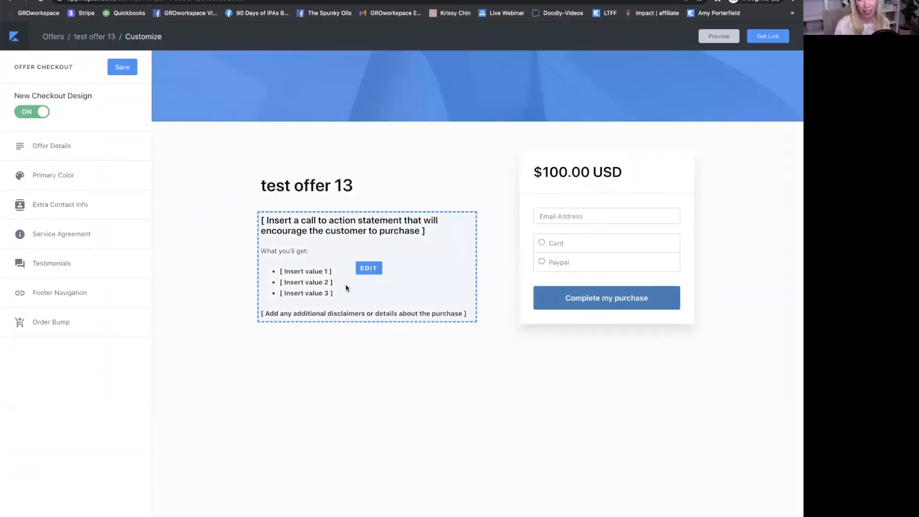
click(300, 188)
drag(57, 151, 15, 151)
key(BackSpace)
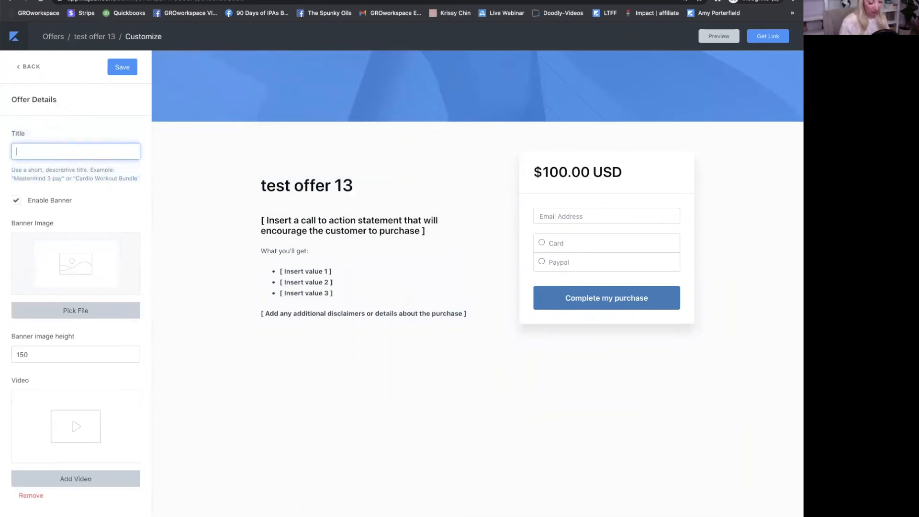
text(Tst)
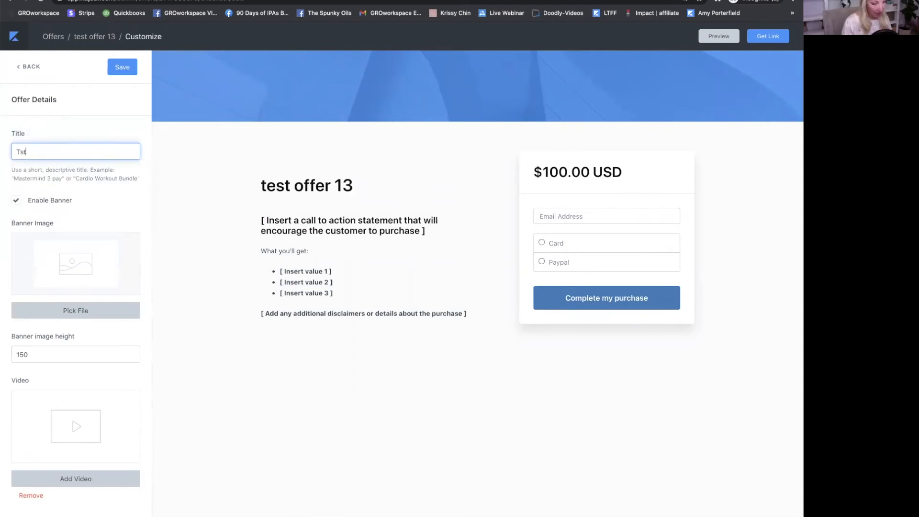
key(BackSpace)
text(est Offer)
mouse_move(314, 265)
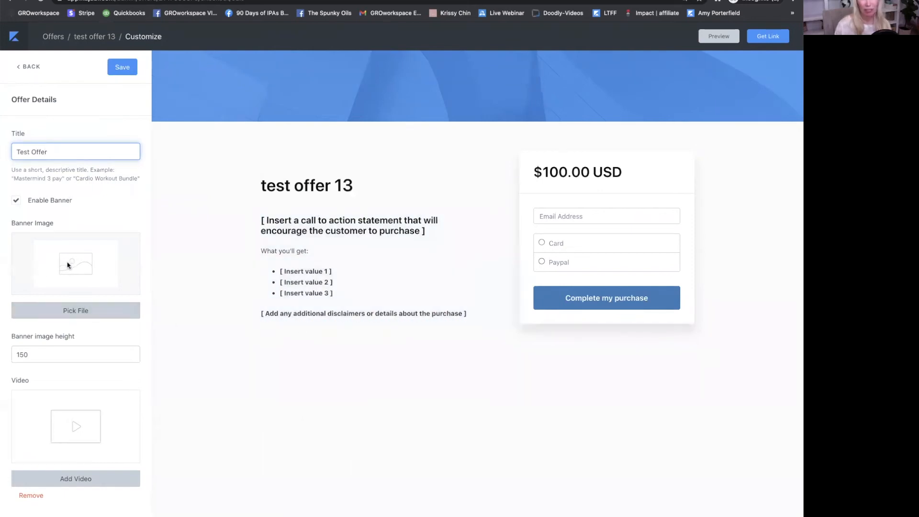
scroll(86, 270, down, 3)
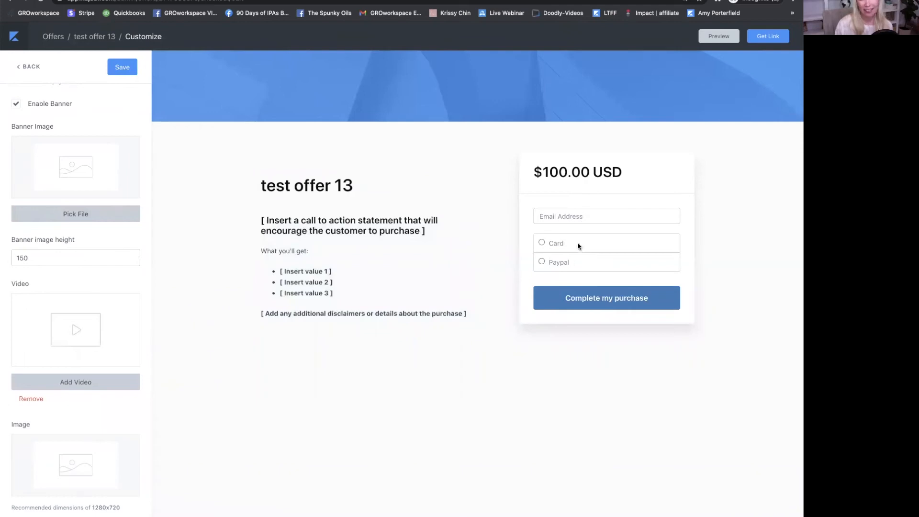
scroll(560, 235, up, 1)
scroll(358, 211, up, 1)
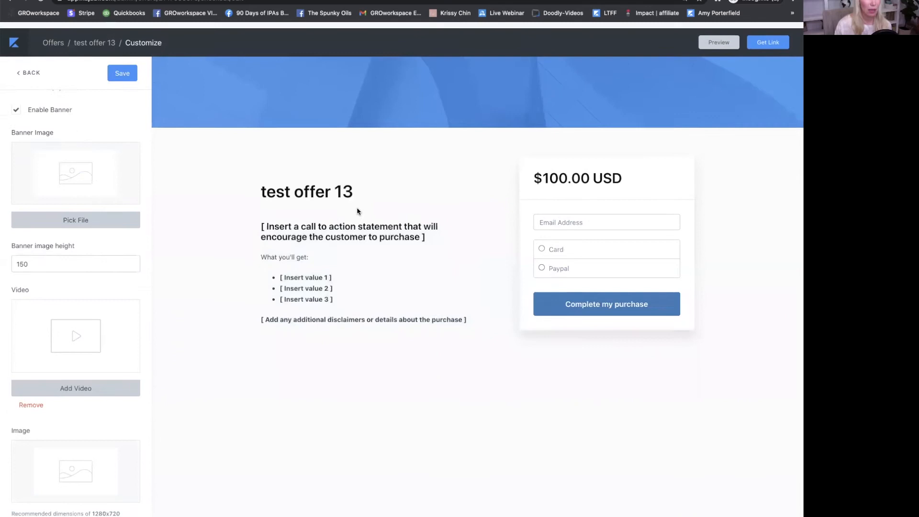
click(29, 67)
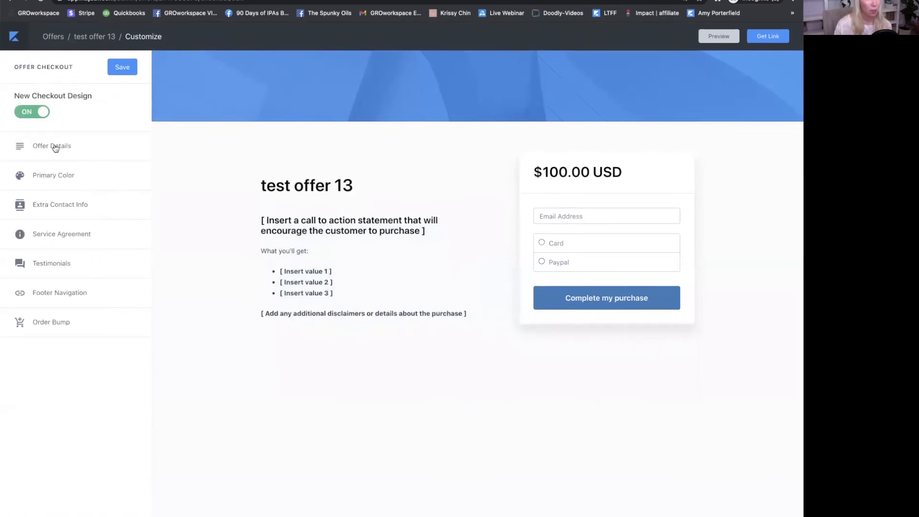
- Save the checkout changes from the Extra Contact Info section
click(55, 207)
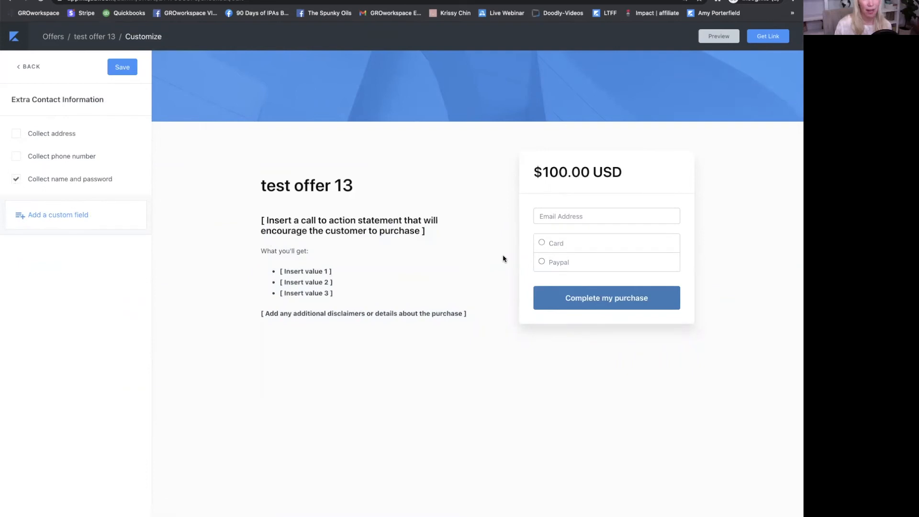
click(120, 68)
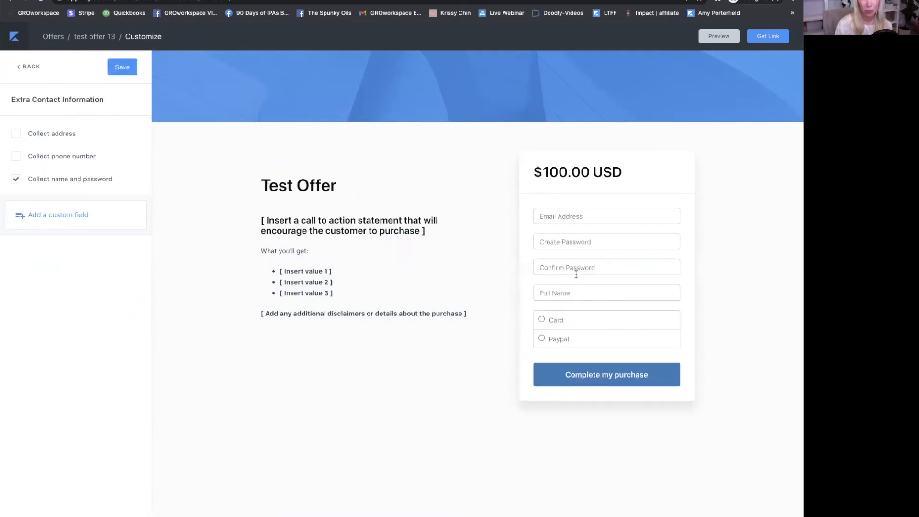
click(25, 66)
- Set the Service Agreement to Required and save it
click(66, 234)
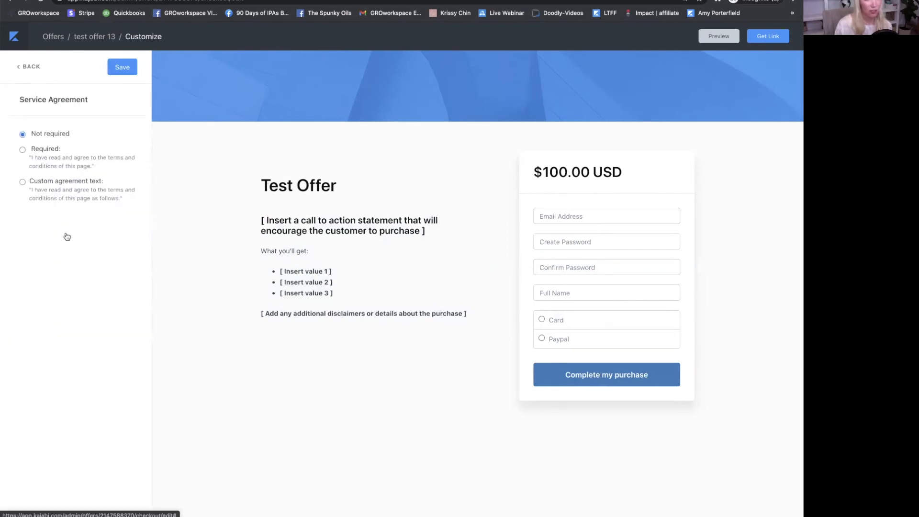
click(15, 149)
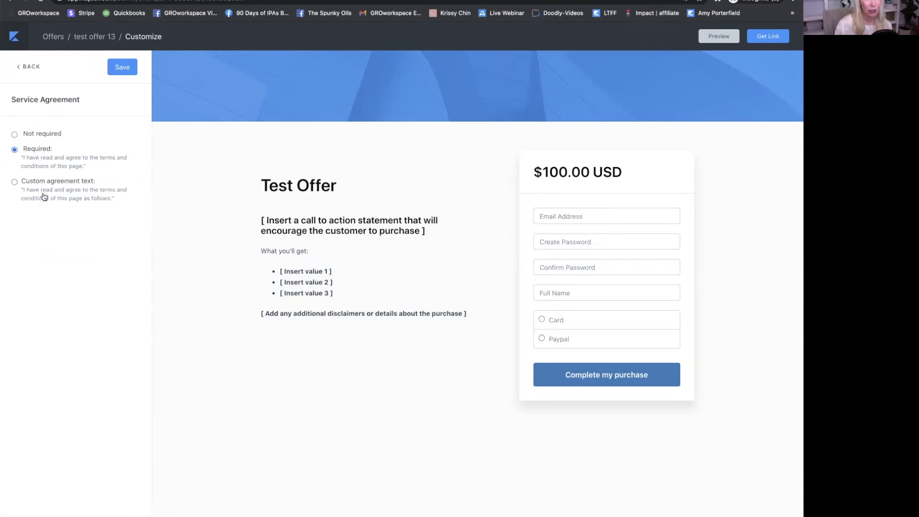
scroll(103, 62, up, 5)
scroll(180, 74, down, 5)
click(122, 67)
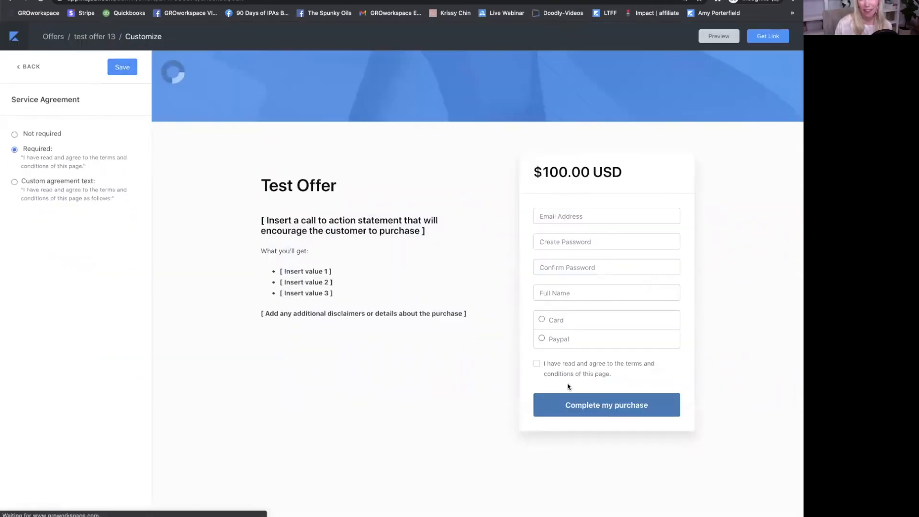
mouse_move(552, 370)
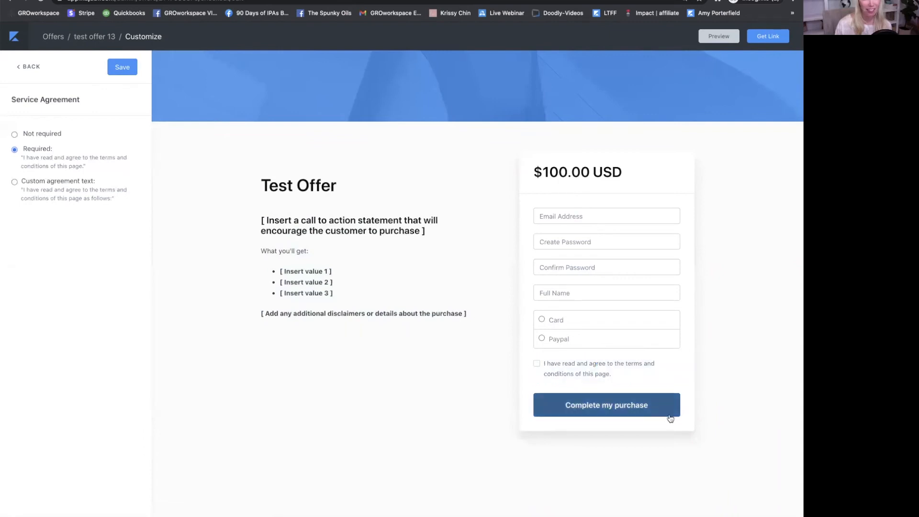
click(26, 67)
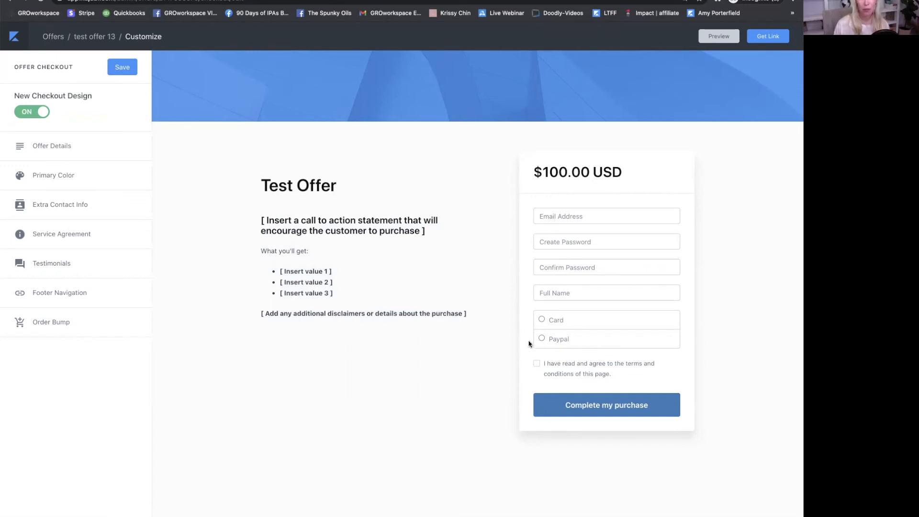
- Review test offer 13's extra actions and price unchanged, then start a new Marketing email campaign
click(79, 37)
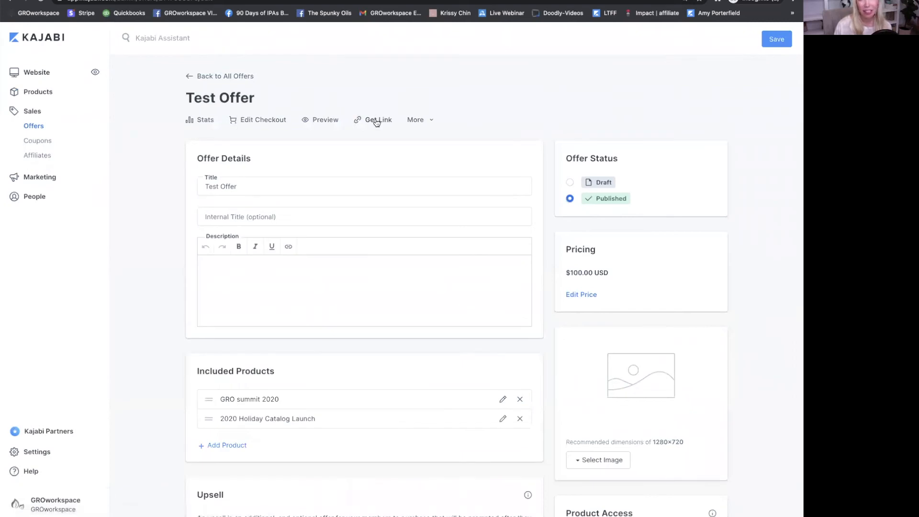
click(421, 120)
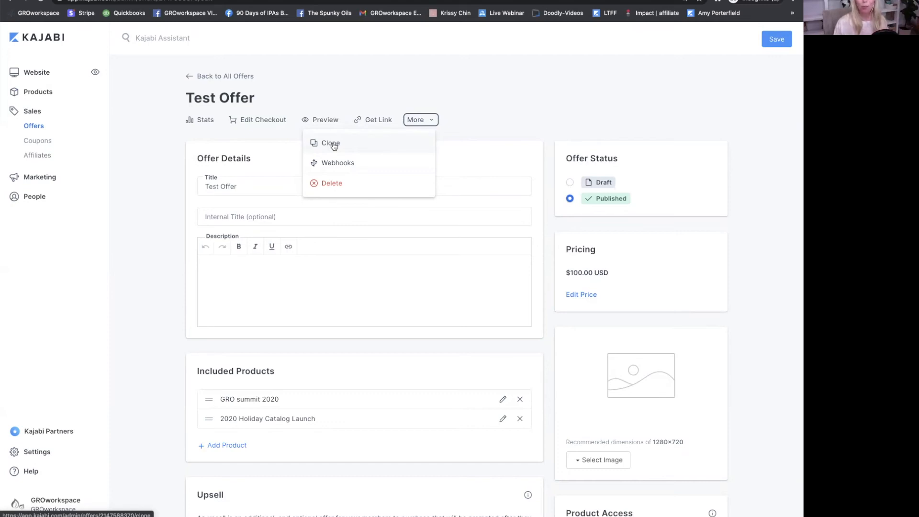
click(350, 81)
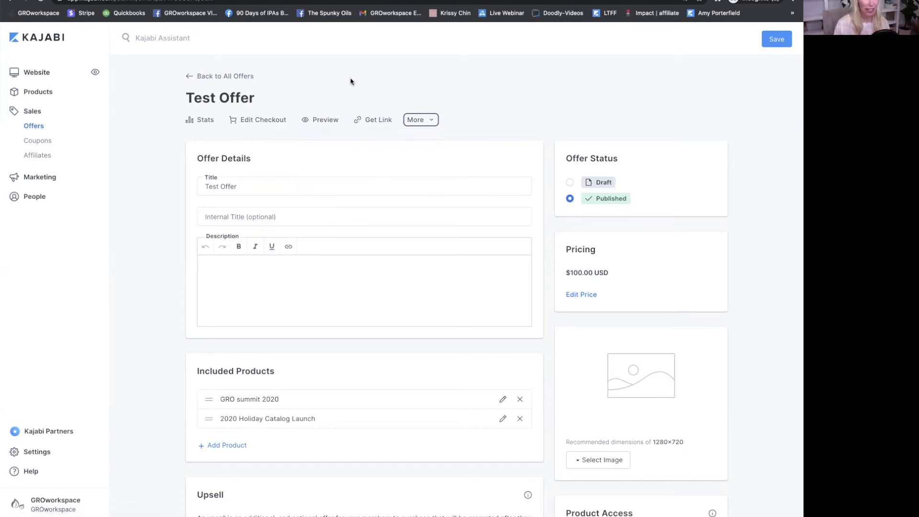
click(580, 295)
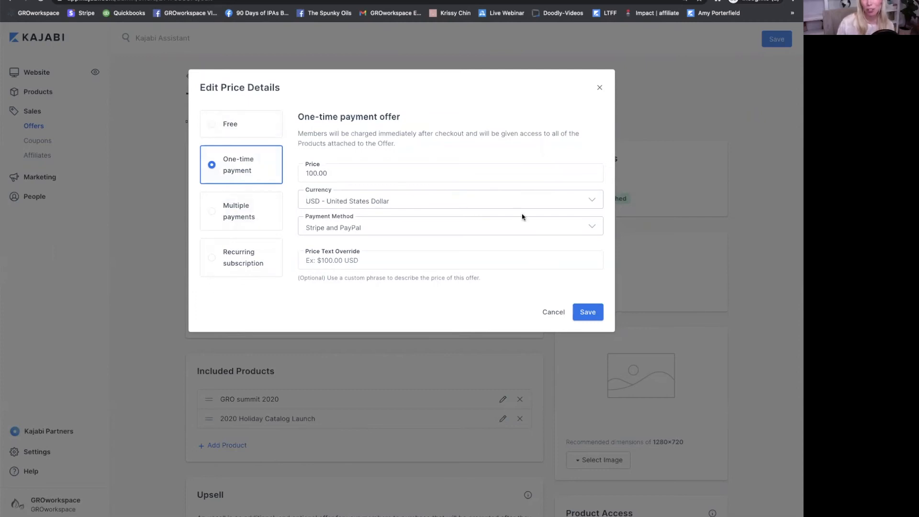
click(600, 87)
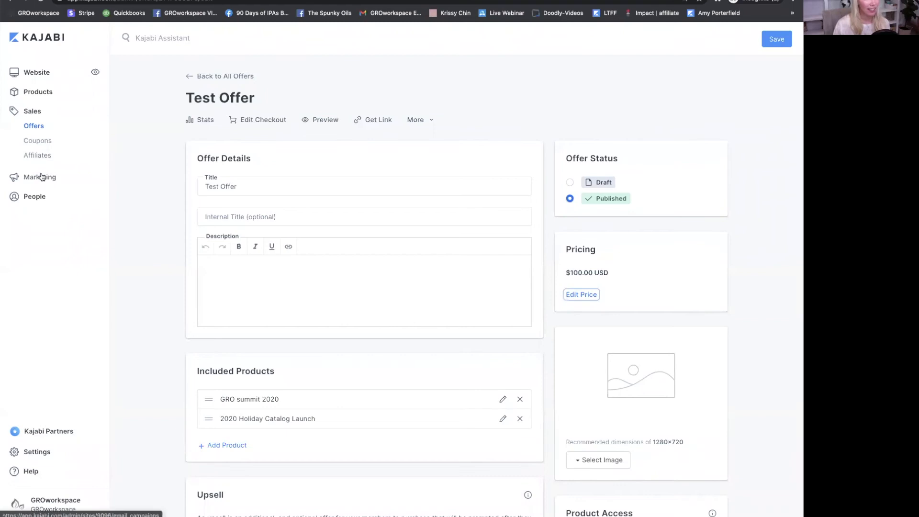
click(41, 176)
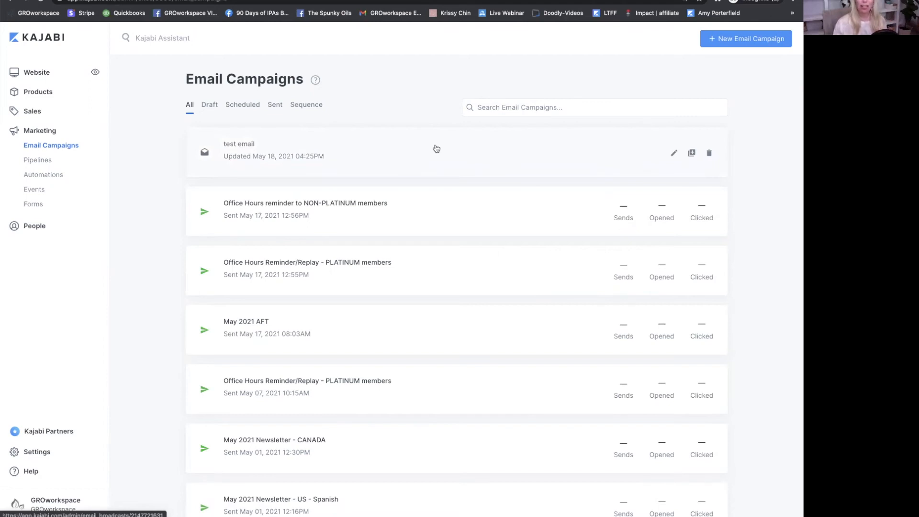
click(745, 42)
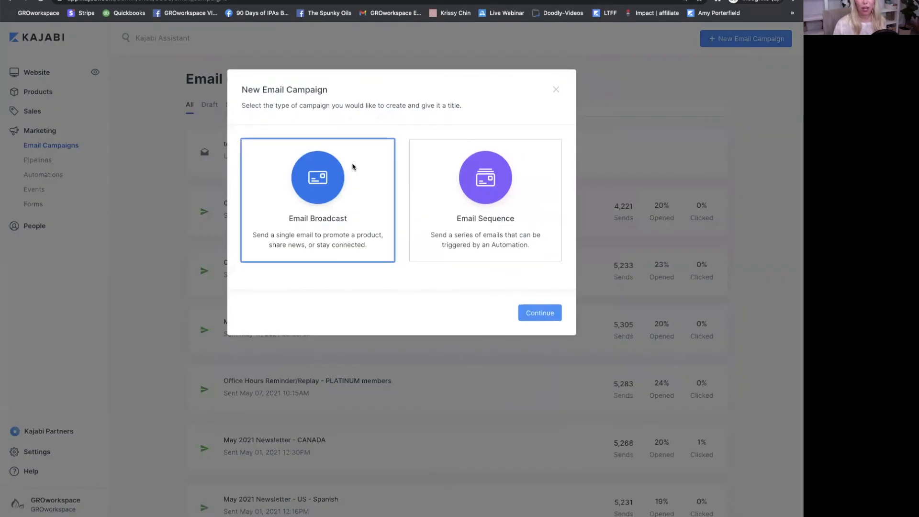
- Create an Email Broadcast from the Announce an Event template and begin entering its title
click(318, 215)
click(527, 166)
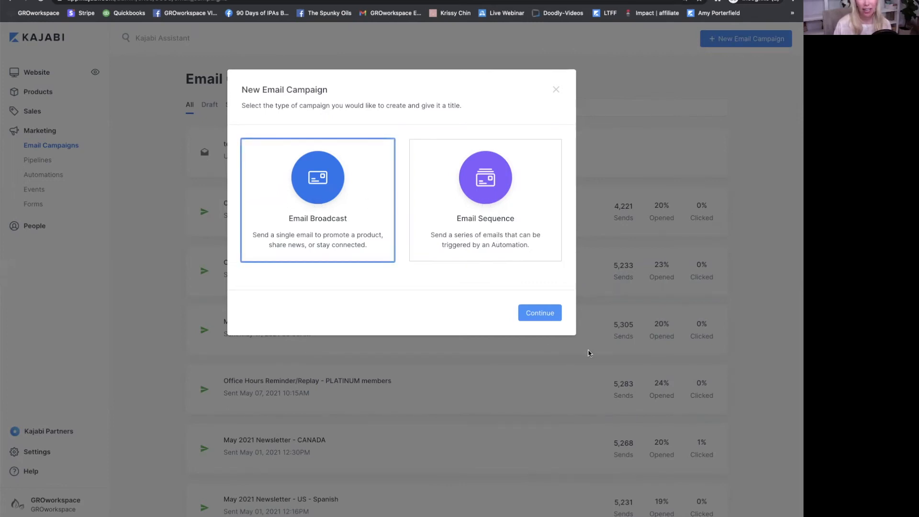
click(537, 316)
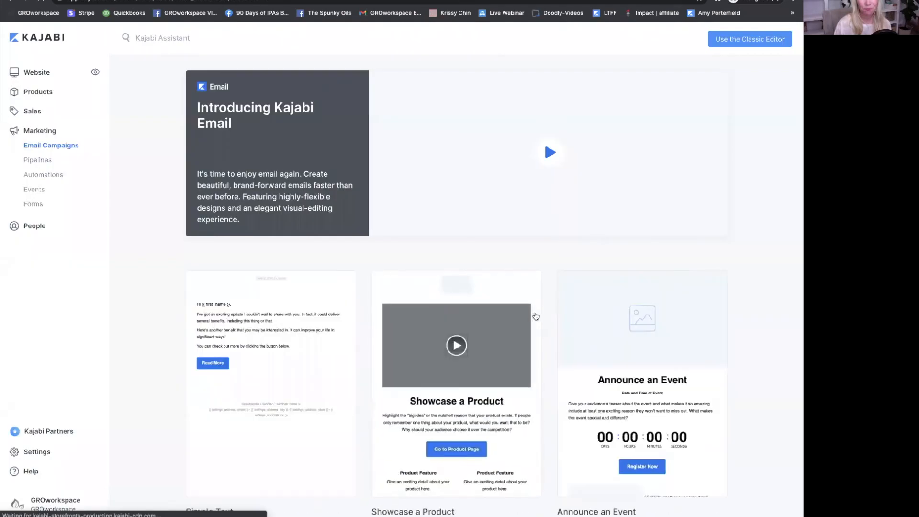
scroll(561, 314, down, 6)
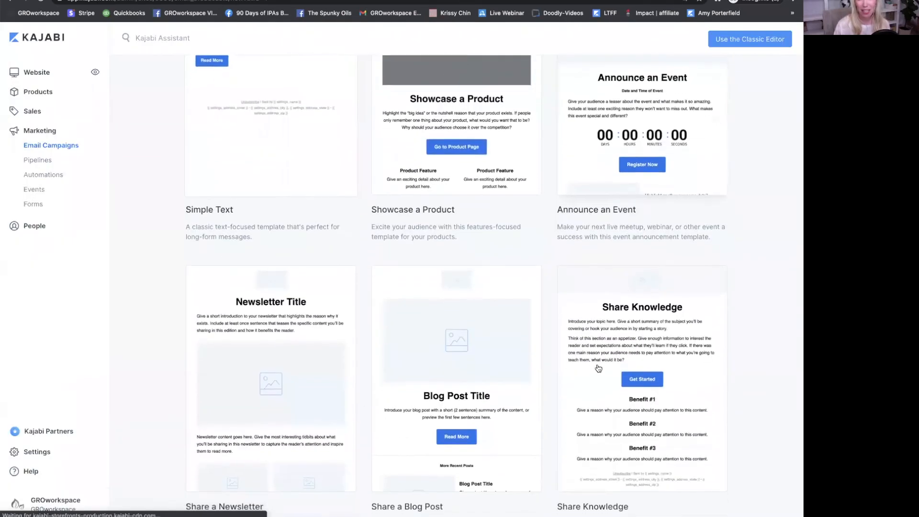
scroll(598, 368, up, 3)
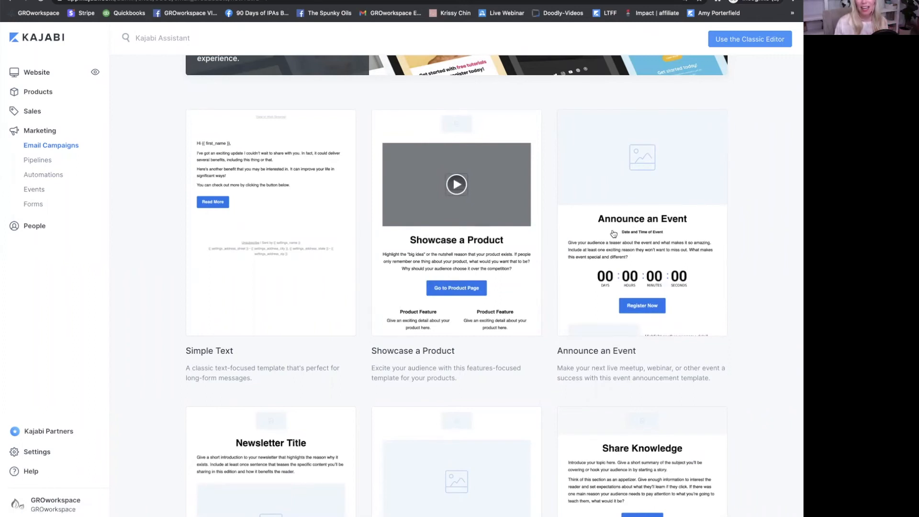
click(639, 226)
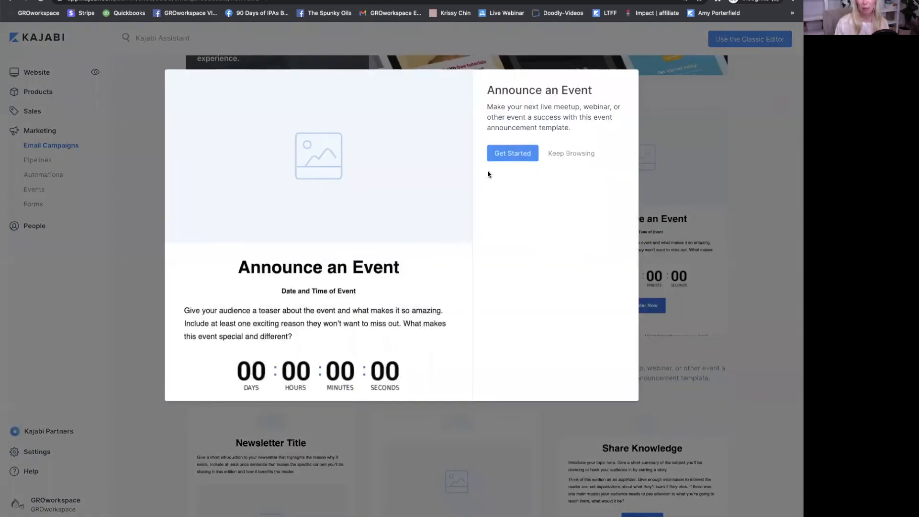
click(509, 151)
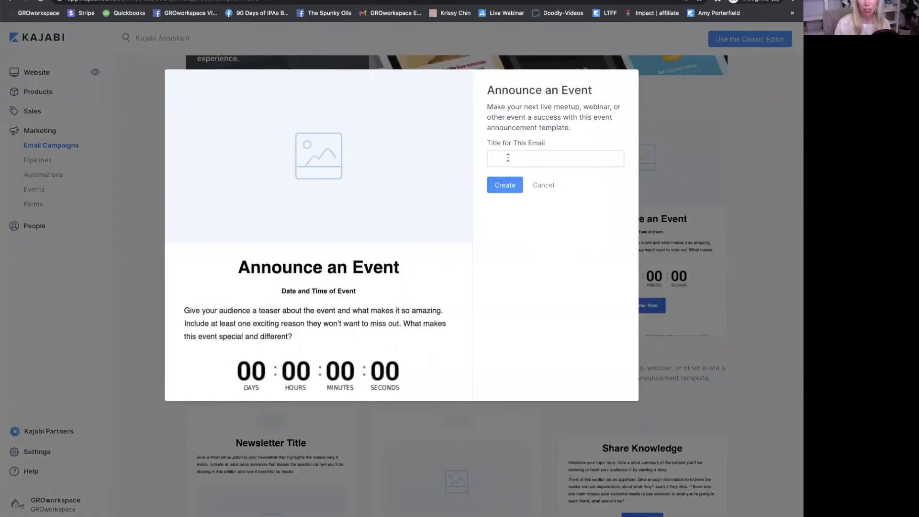
click(508, 158)
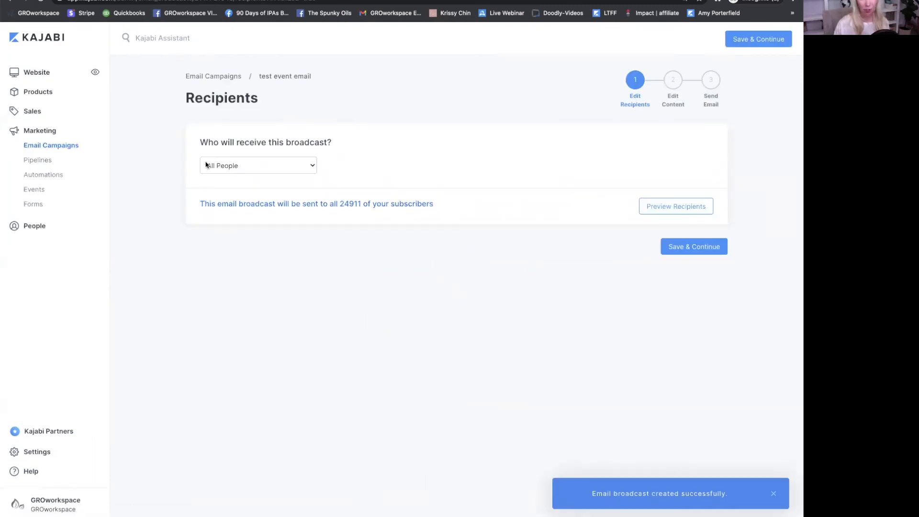
- Target a Custom Segment filtered by 'Completed any of these assessment(s)', then Save & Continue
click(301, 168)
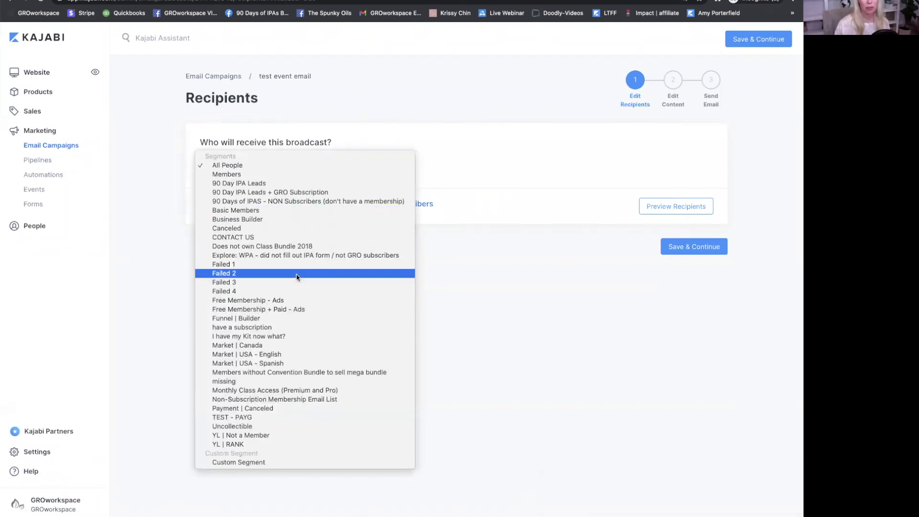
click(259, 463)
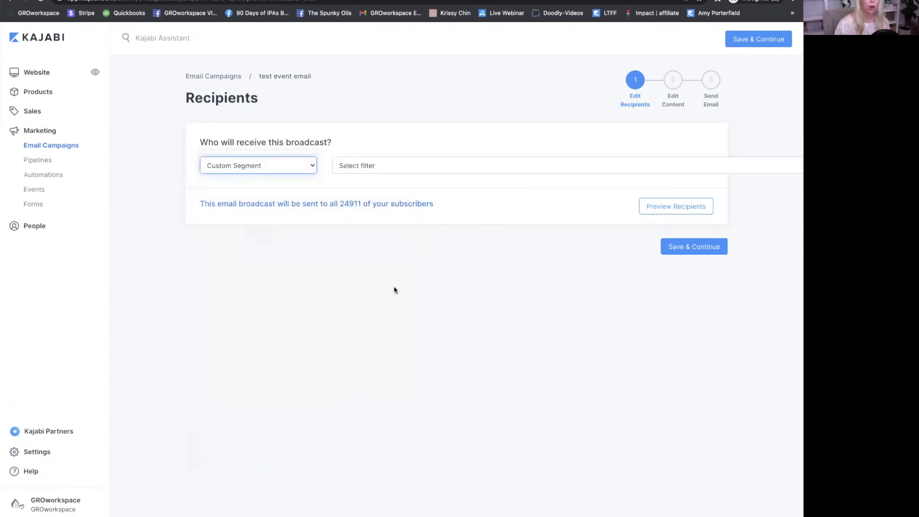
click(394, 167)
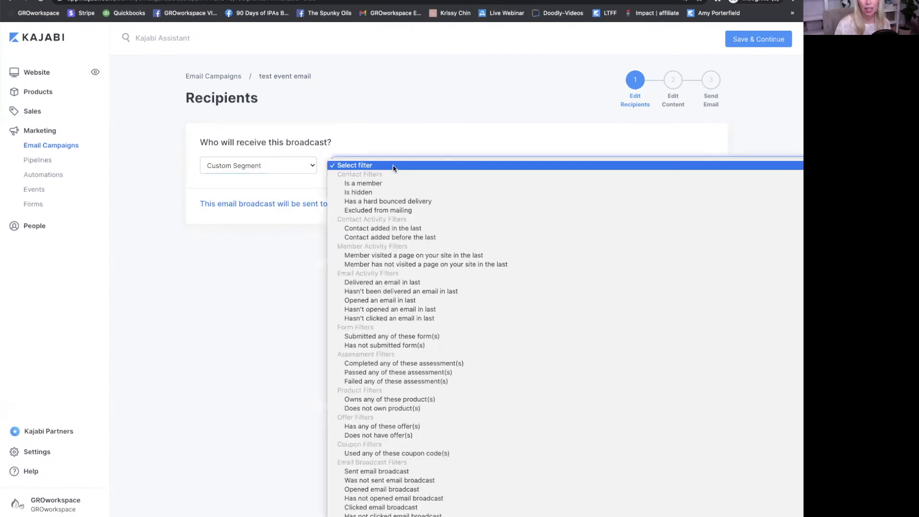
scroll(413, 298, down, 7)
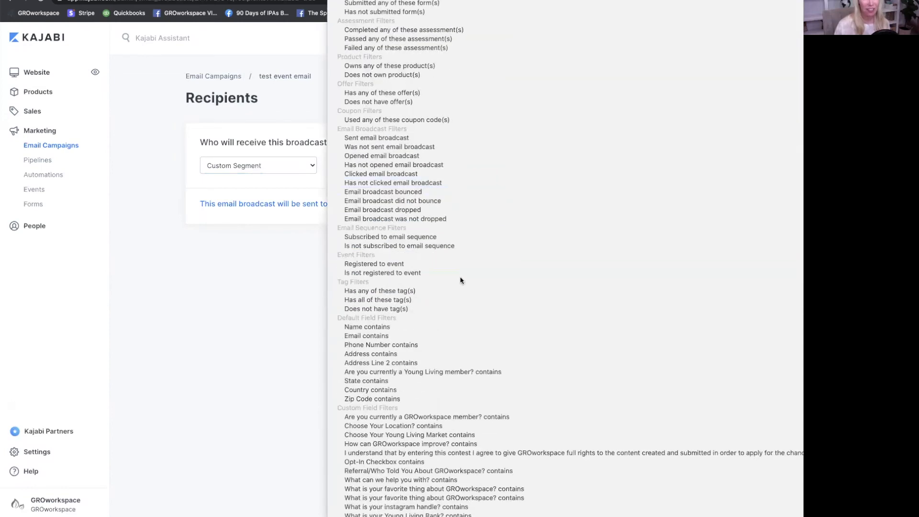
click(274, 276)
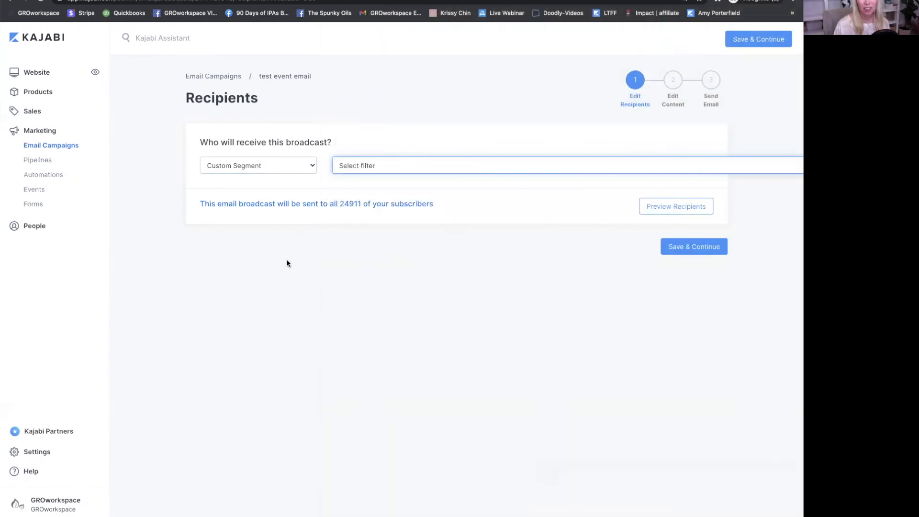
click(374, 166)
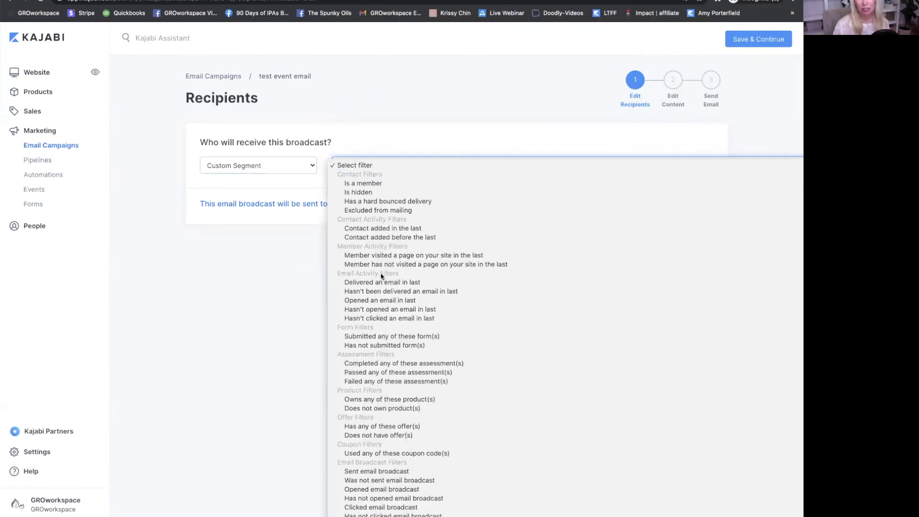
click(396, 365)
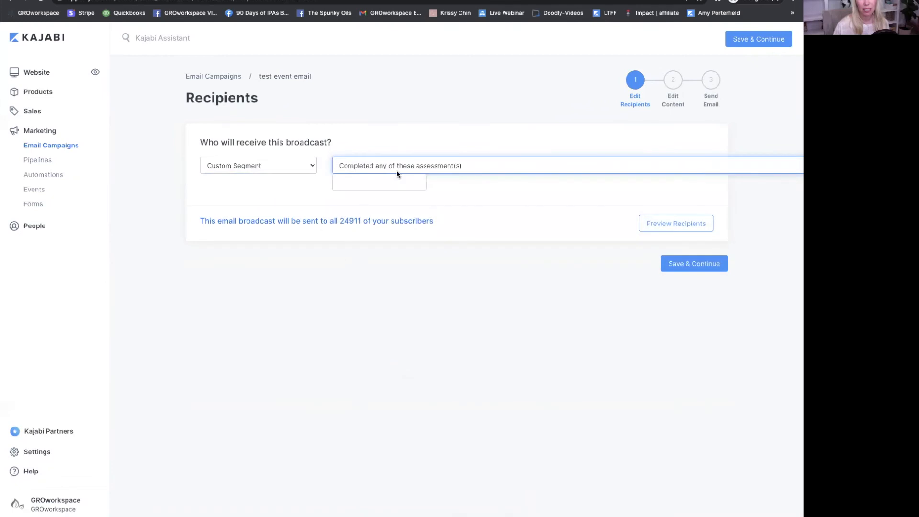
click(365, 179)
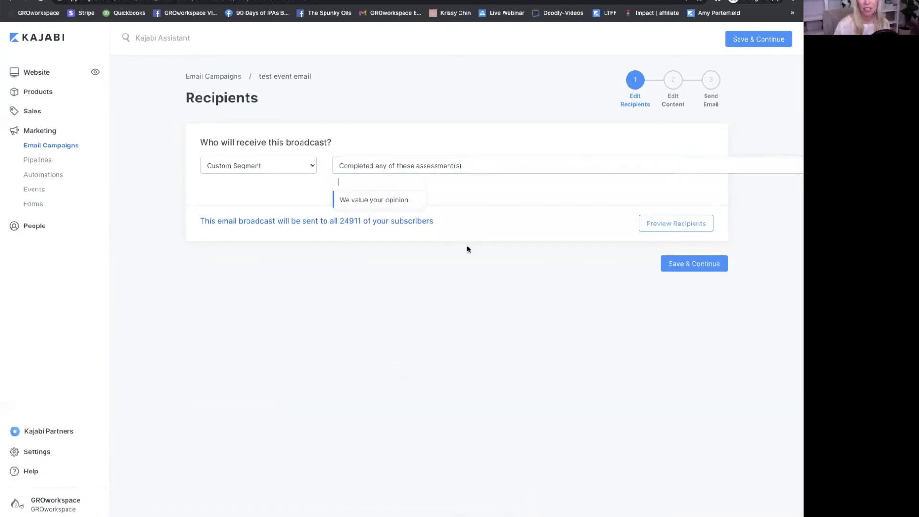
click(691, 259)
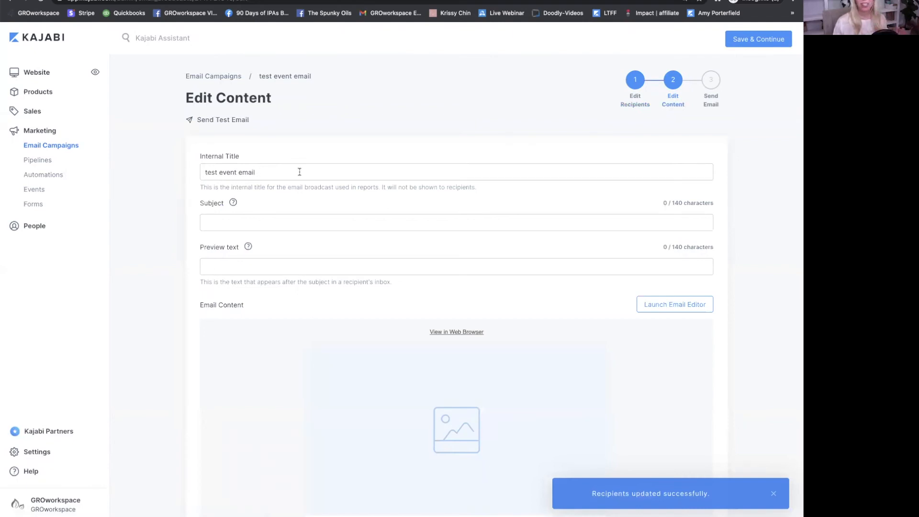
- Launch the email editor from the bottom of the Edit Content page
scroll(314, 173, down, 2)
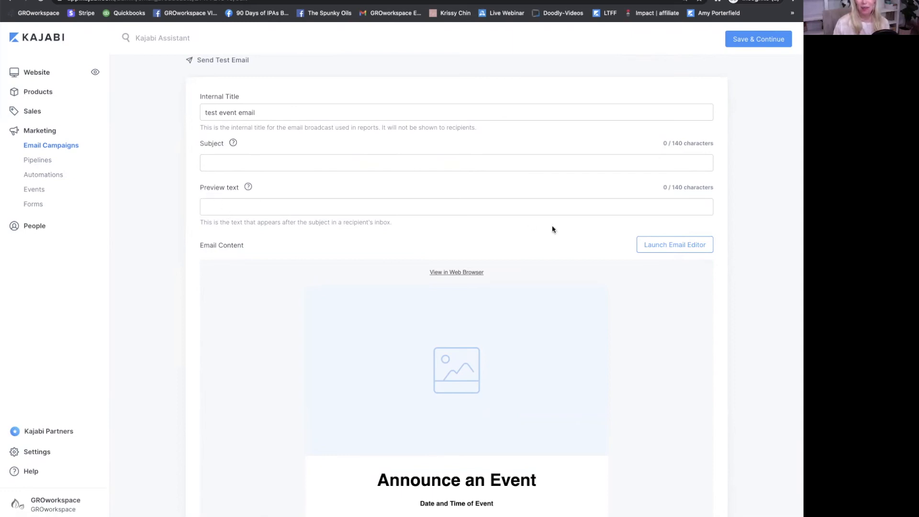
scroll(552, 229, down, 1)
click(647, 214)
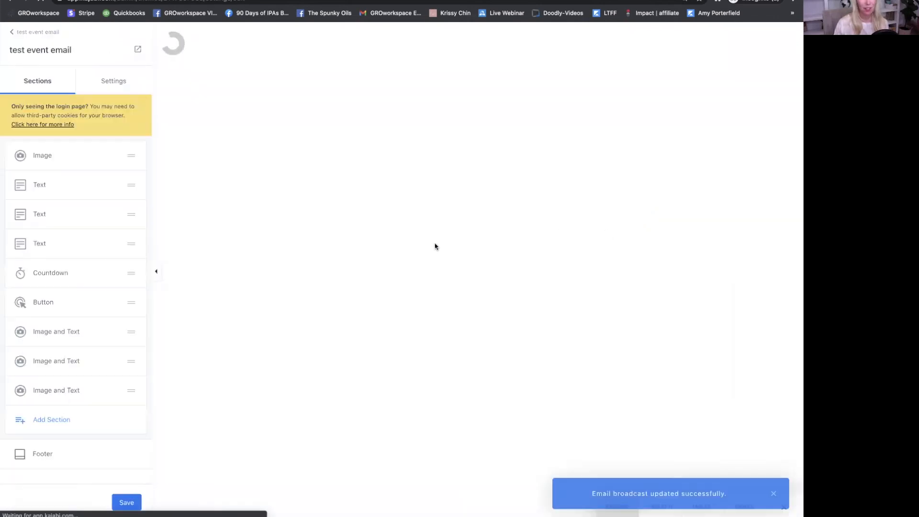
scroll(436, 248, down, 1)
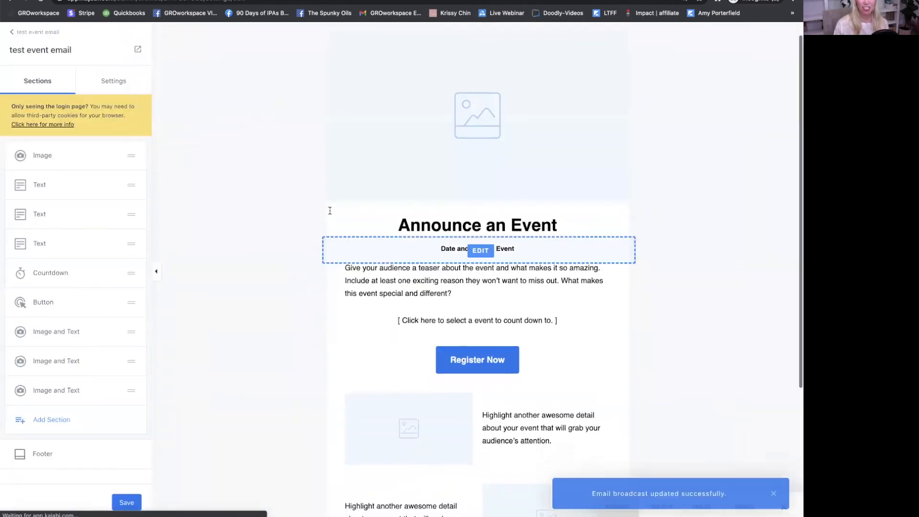
click(445, 136)
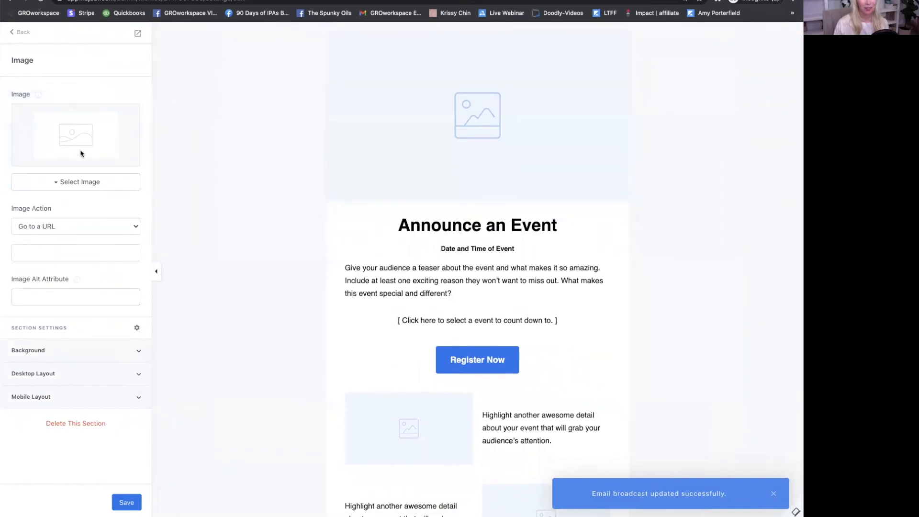
click(448, 229)
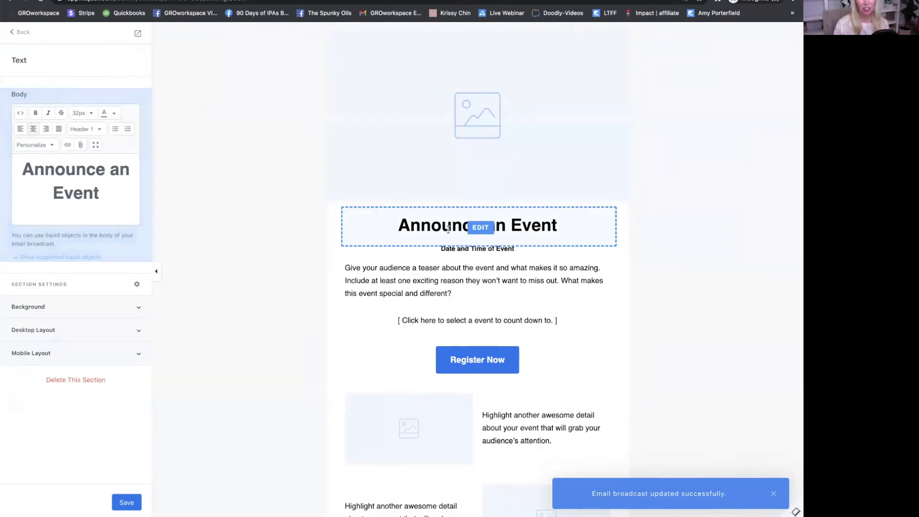
scroll(451, 239, down, 5)
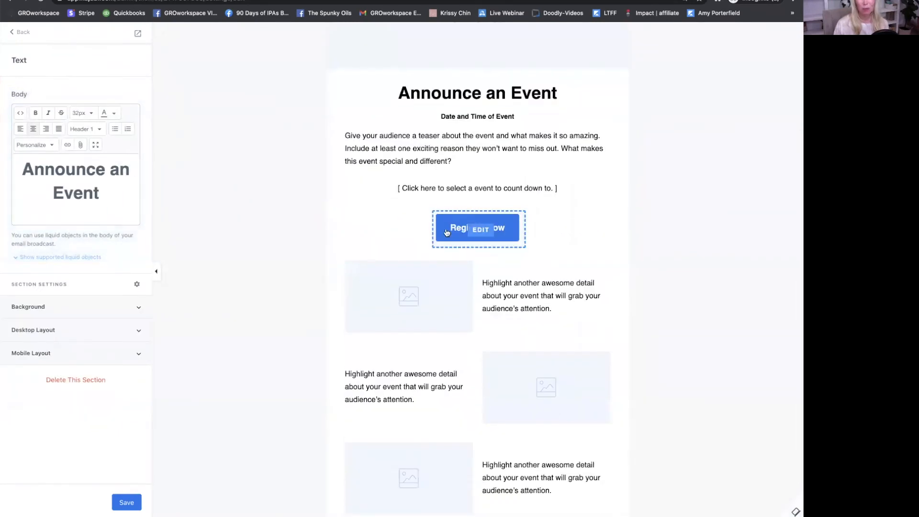
click(461, 222)
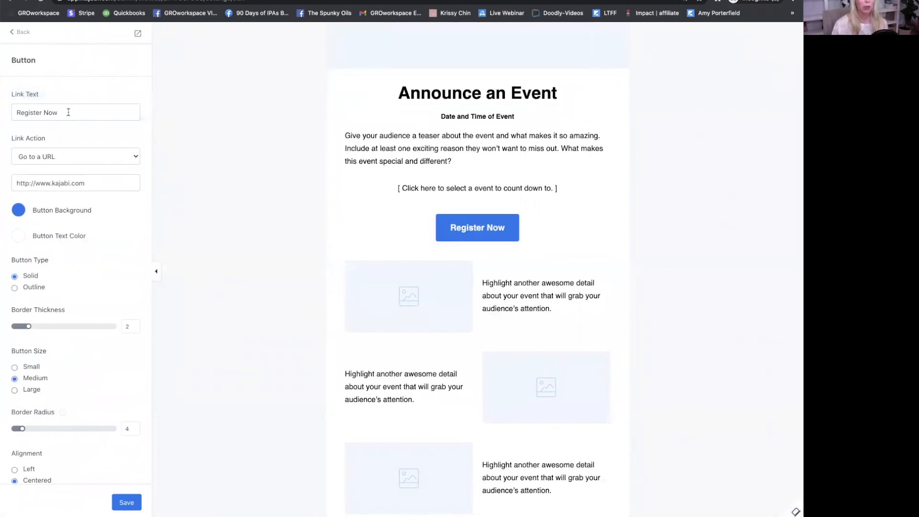
drag(69, 112, 3, 115)
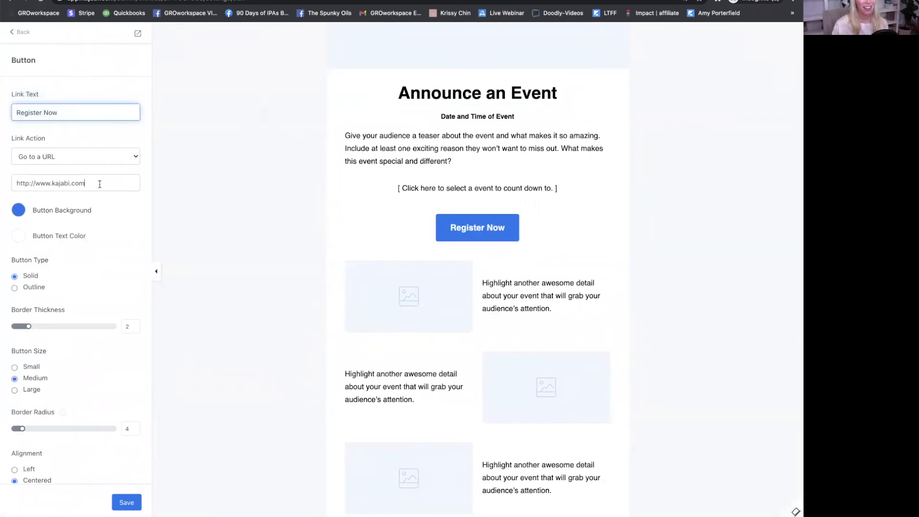
drag(100, 184, 20, 183)
click(108, 159)
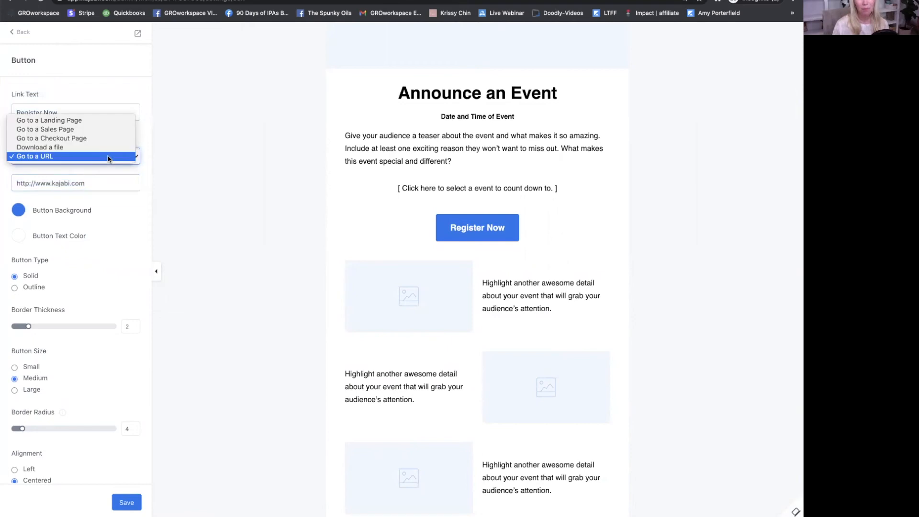
click(110, 189)
click(22, 35)
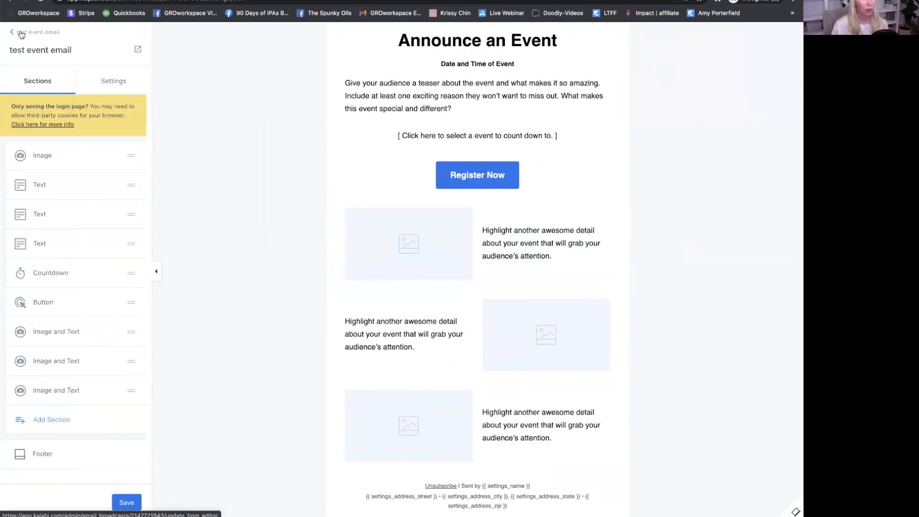
- Move the date line above the heading and the countdown section to the top
drag(134, 183, 134, 230)
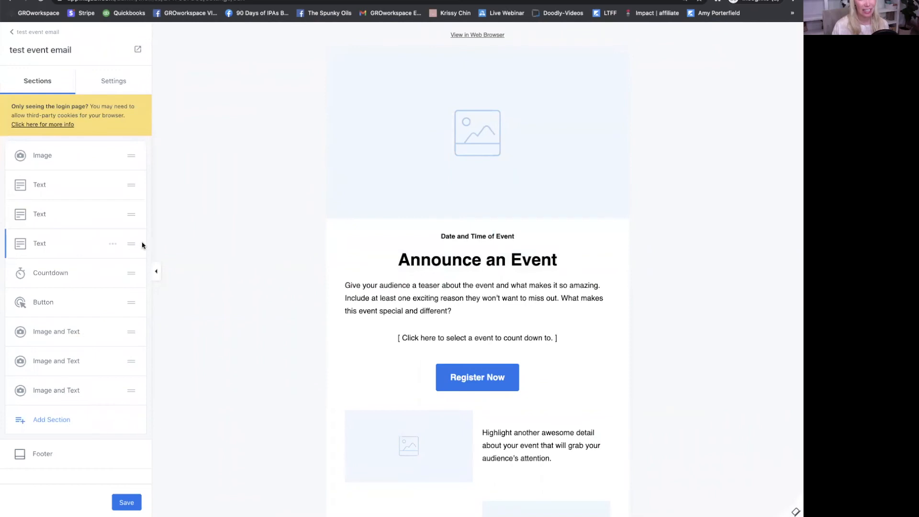
drag(131, 271, 133, 216)
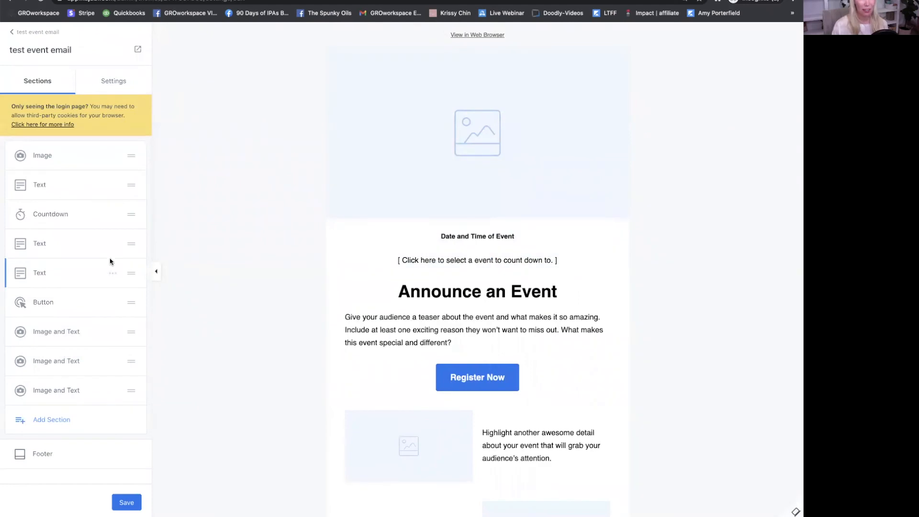
drag(132, 213, 131, 155)
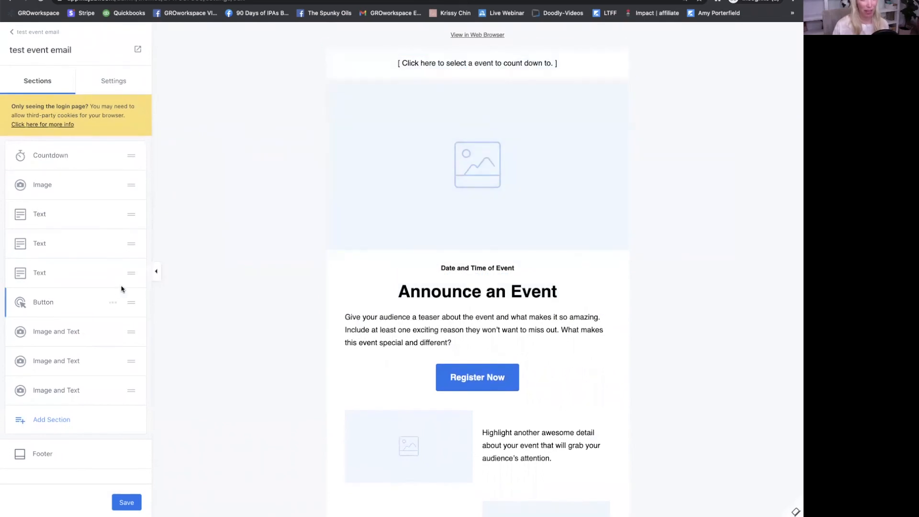
- Browse the Add Section types without adding one, then exit the editor to Edit Content
scroll(400, 293, down, 4)
scroll(108, 273, down, 1)
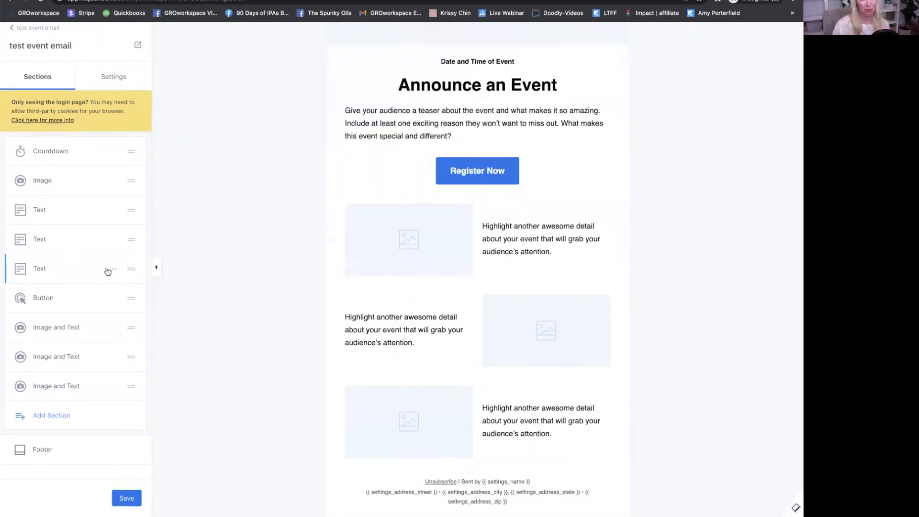
click(61, 419)
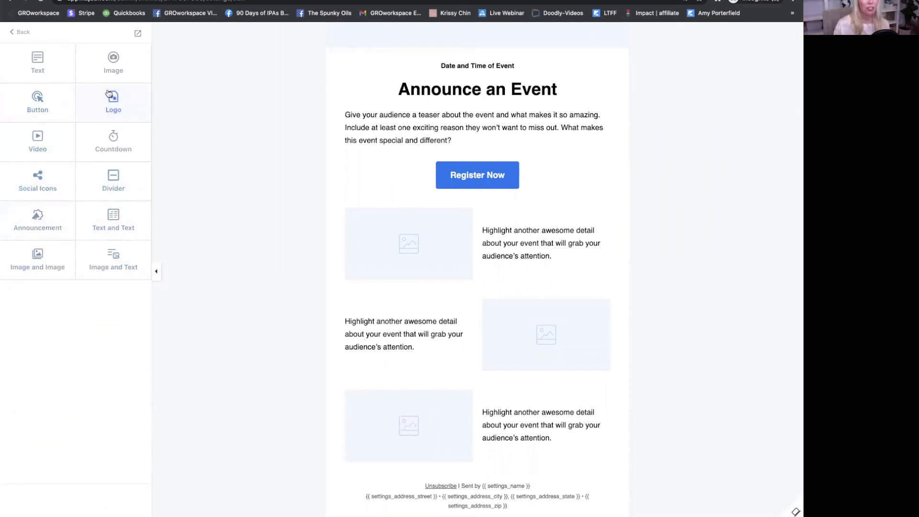
click(17, 33)
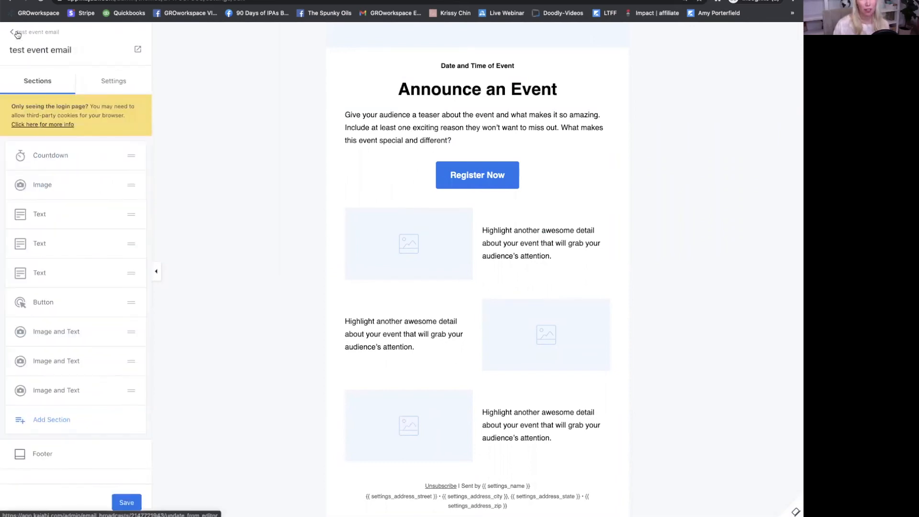
click(25, 32)
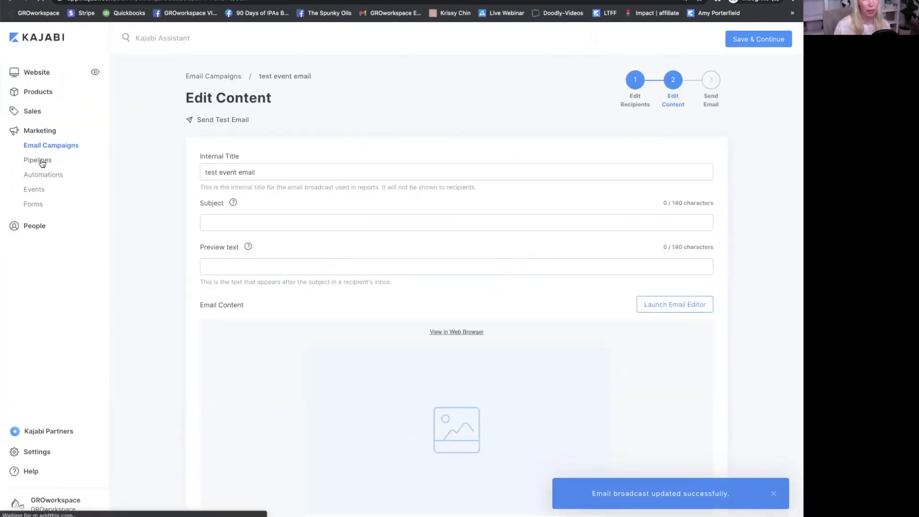
- Preview the Zoom Webinar OVO blueprint from the Marketing Pipelines gallery
click(42, 162)
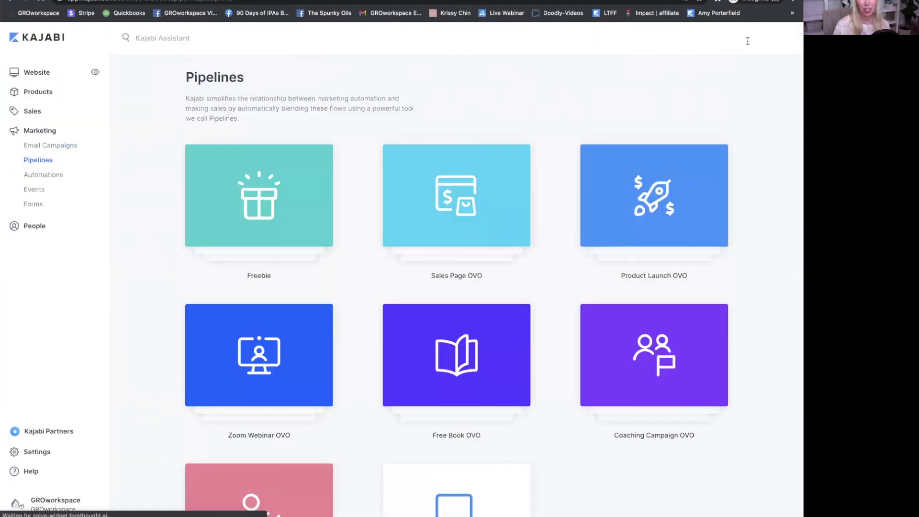
scroll(396, 150, down, 3)
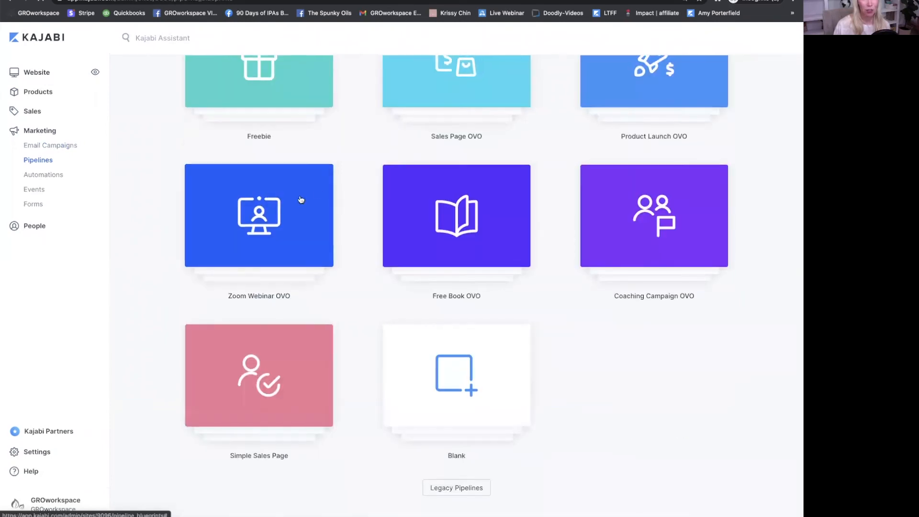
scroll(304, 254, up, 2)
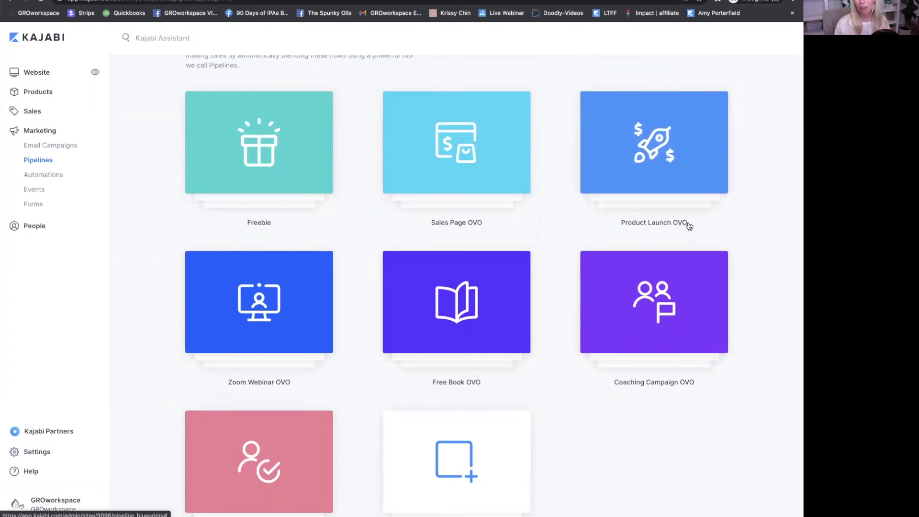
scroll(632, 167, down, 3)
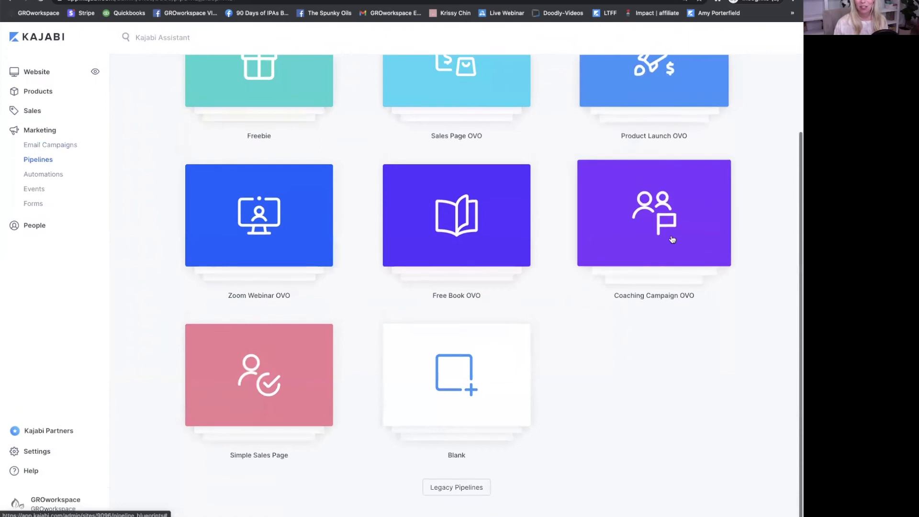
click(273, 210)
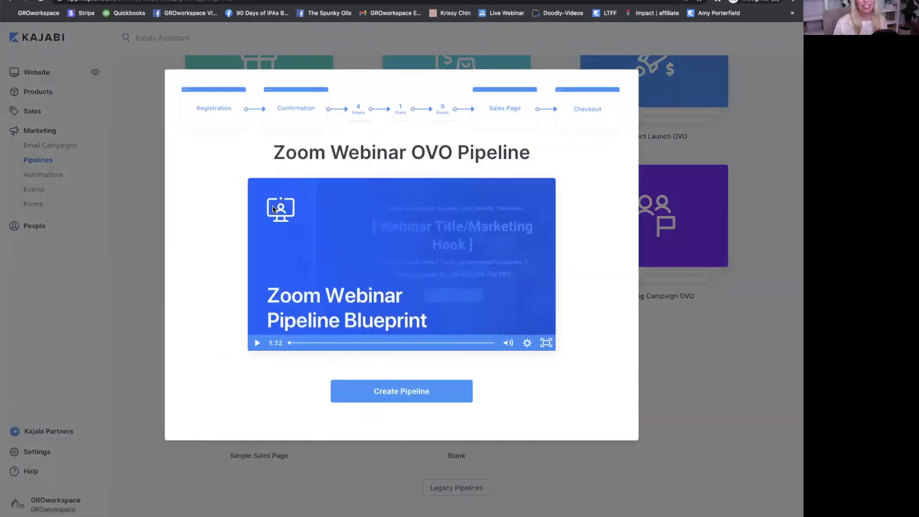
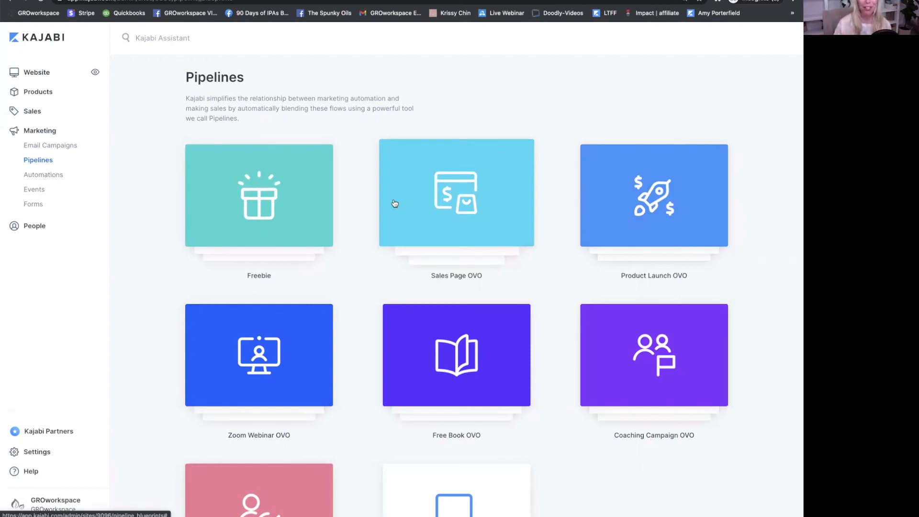
- Scroll the Marketing Pipelines gallery down to the Simple Sales Page and Blank templates
scroll(382, 242, down, 3)
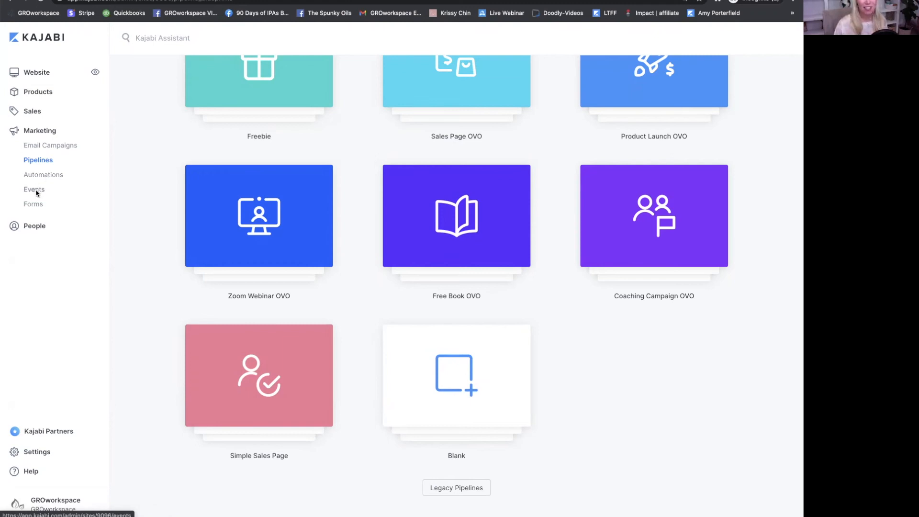
- Look over the Events list, then switch to the Forms list with Contact Us and Cancel Survey
click(32, 192)
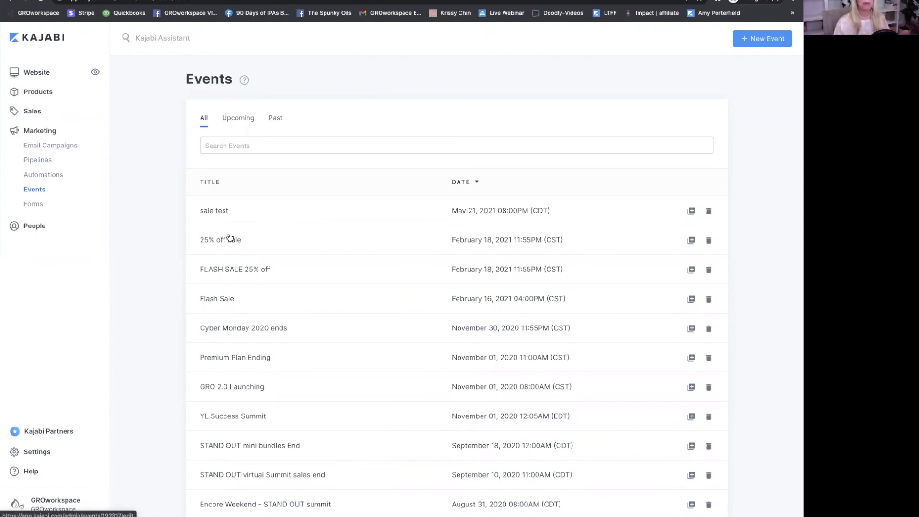
click(33, 206)
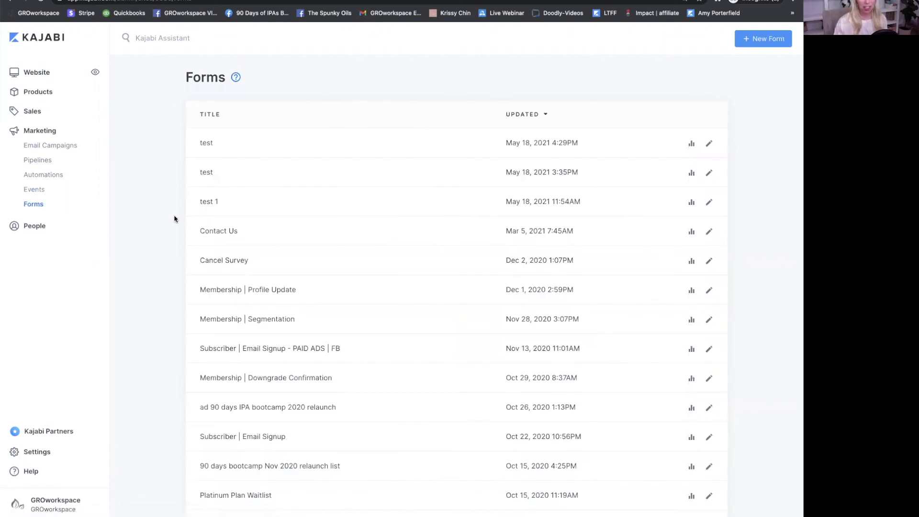
click(37, 207)
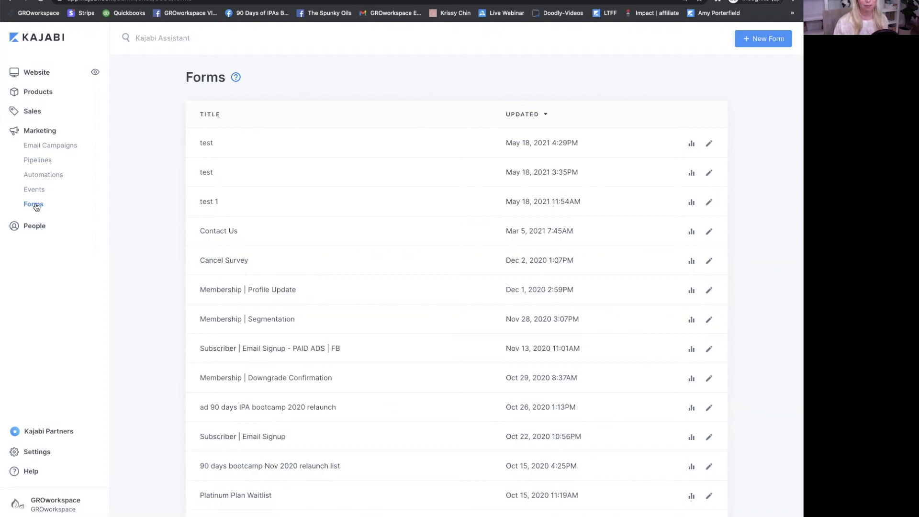
- Create a new form titled 'test 13'
click(763, 39)
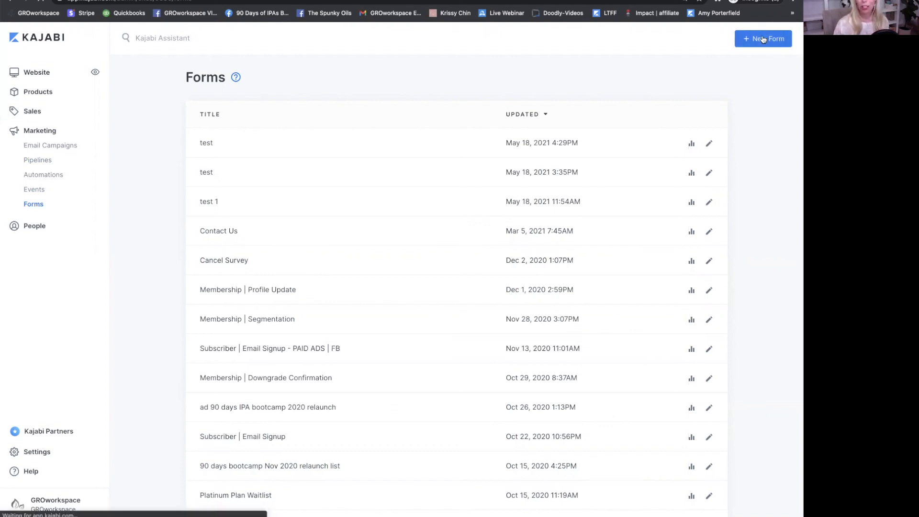
click(440, 154)
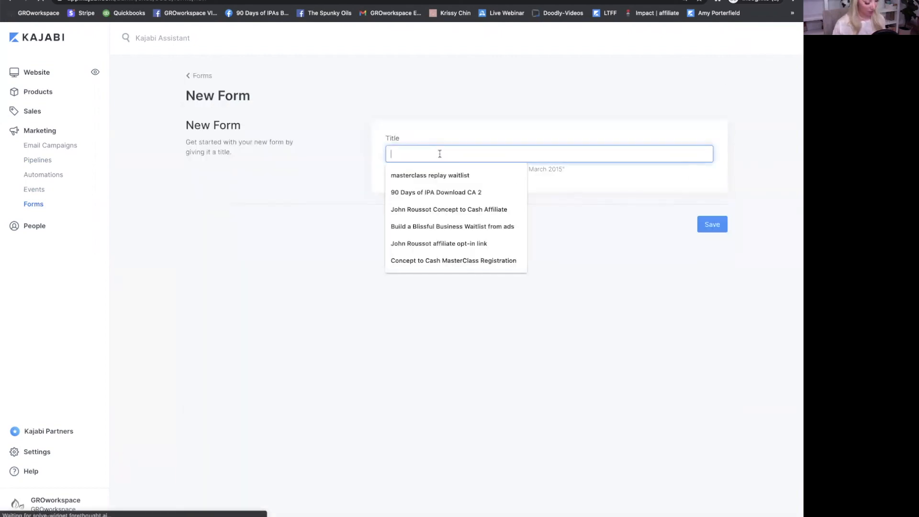
text(test 13)
key(Return)
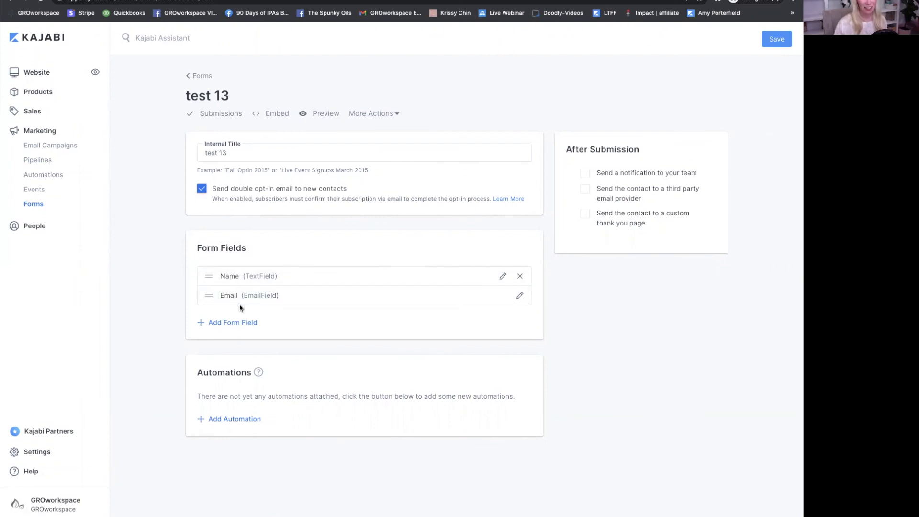
- Start an automation on the form, browse its THEN actions, and discard it unsaved
click(241, 419)
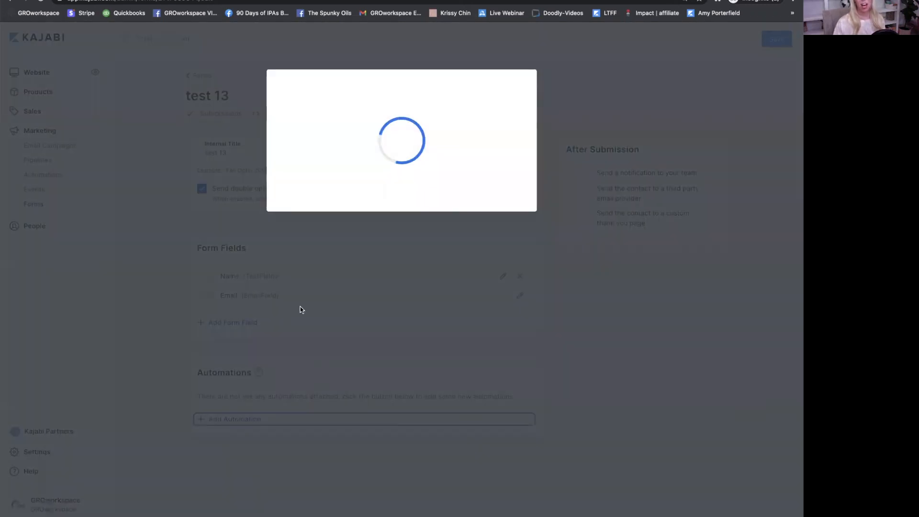
click(344, 210)
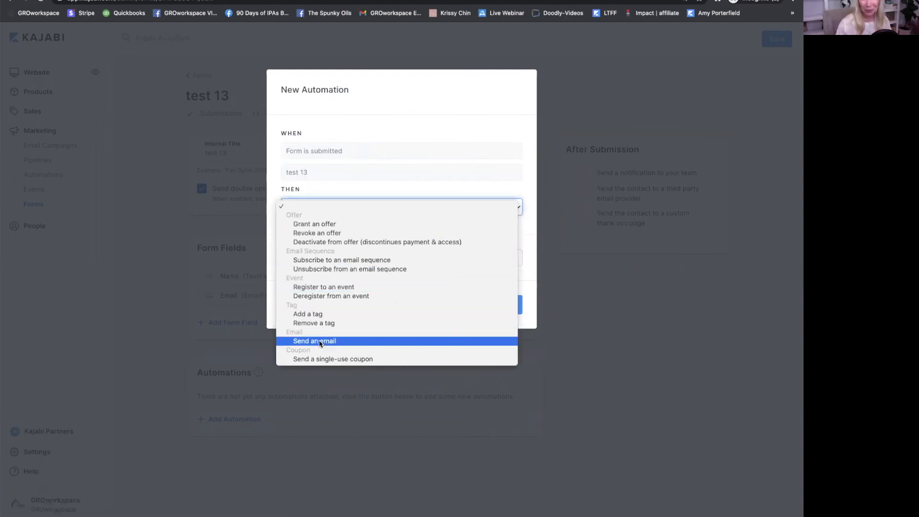
click(583, 307)
click(584, 306)
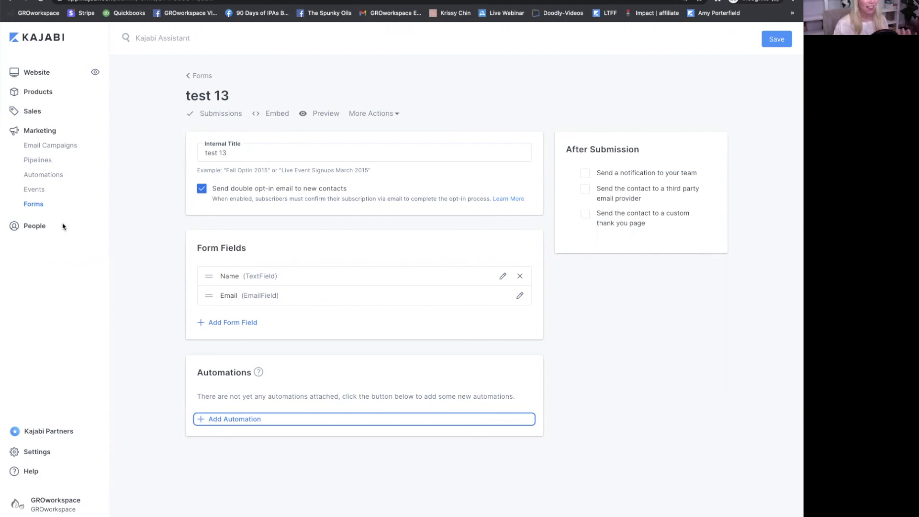
- Filter the People list to contacts who own the Business Training product
click(41, 228)
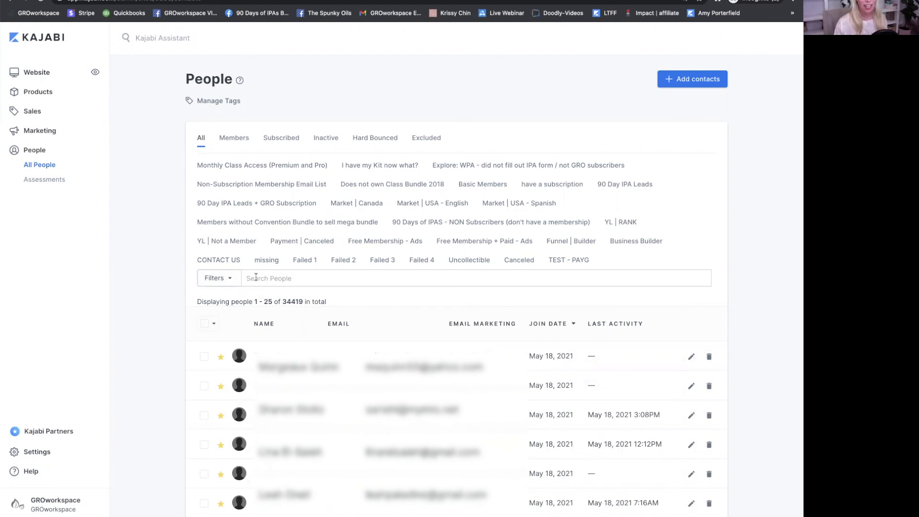
click(219, 279)
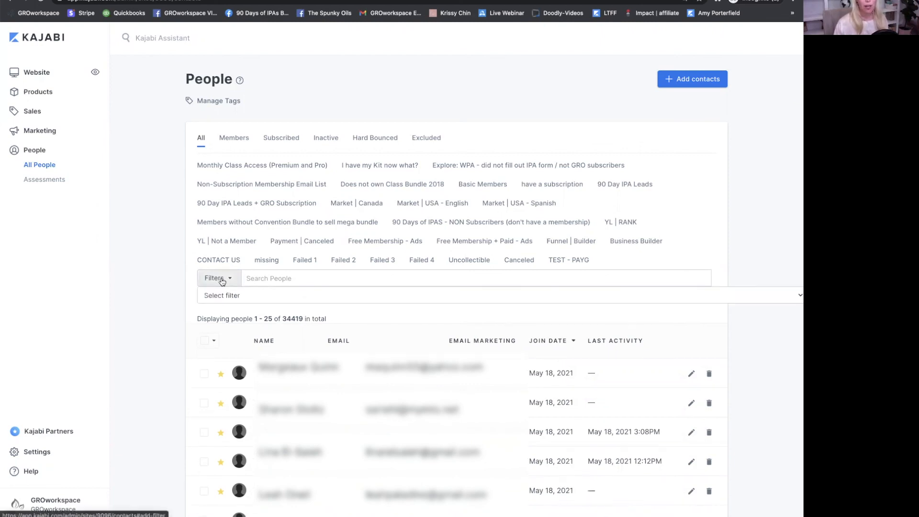
click(257, 299)
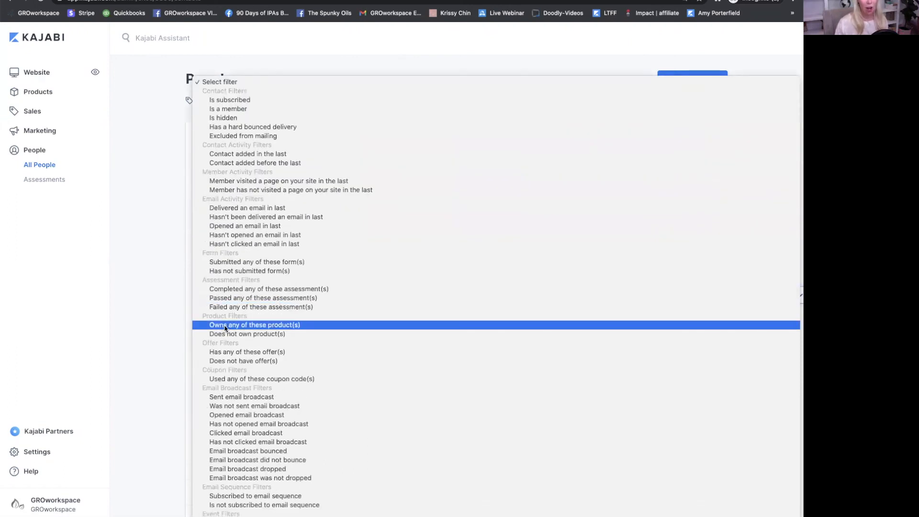
click(276, 326)
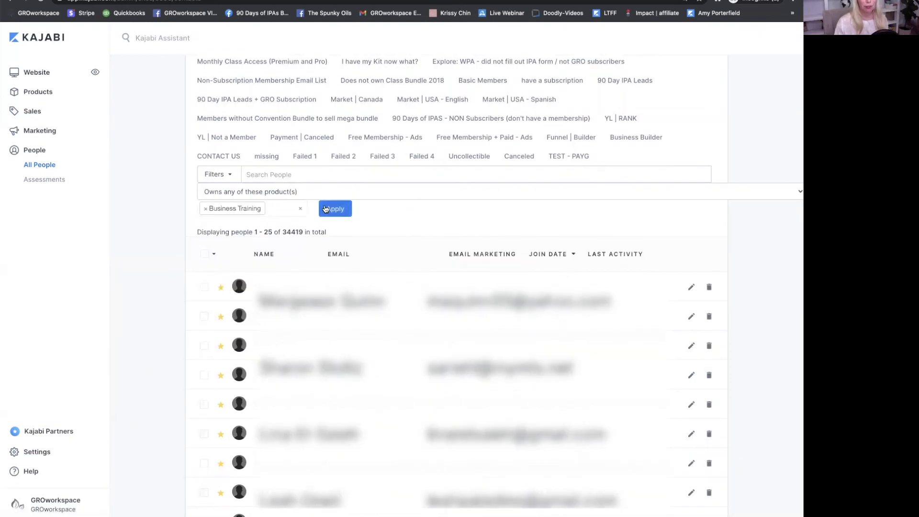
click(332, 210)
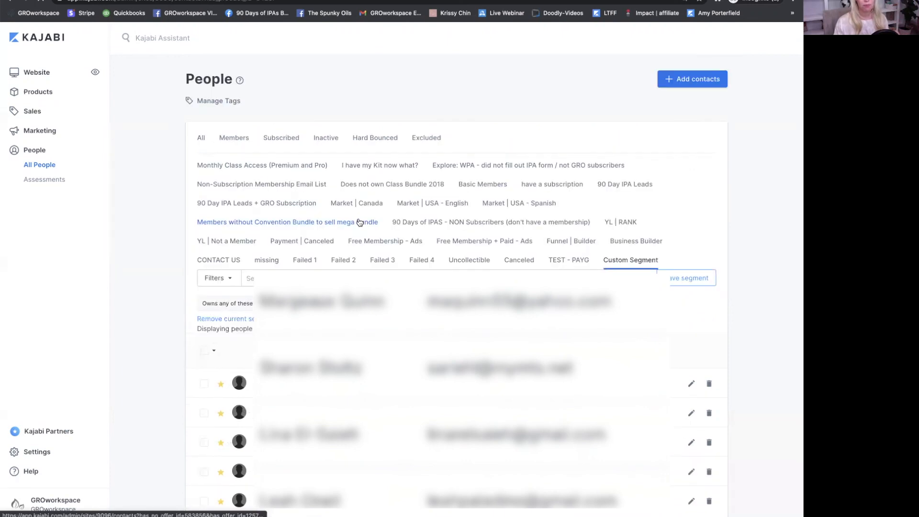
scroll(455, 287, down, 5)
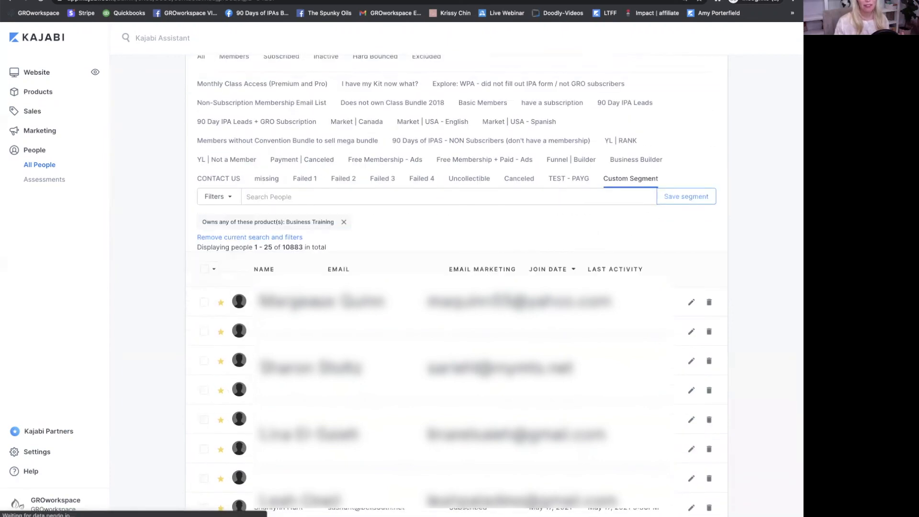
scroll(213, 246, up, 2)
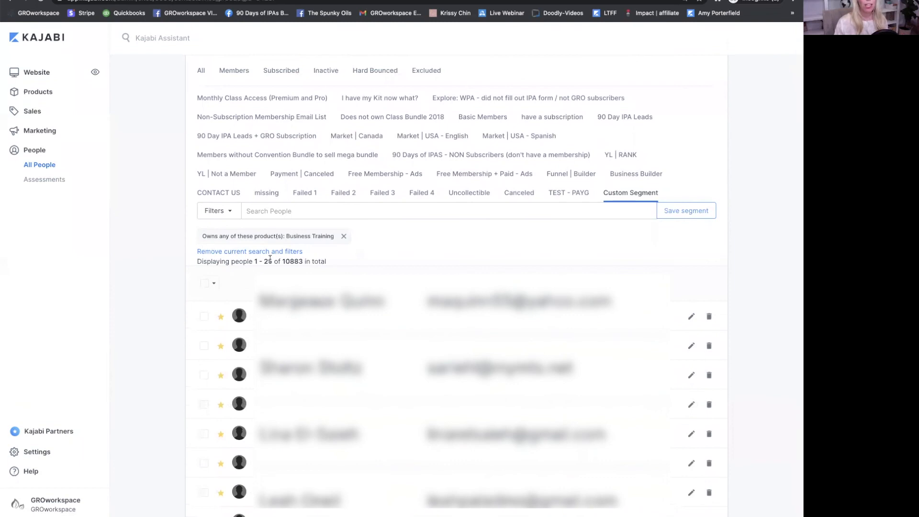
- Select all 10883 filtered contacts and look through the bulk actions menu
click(208, 288)
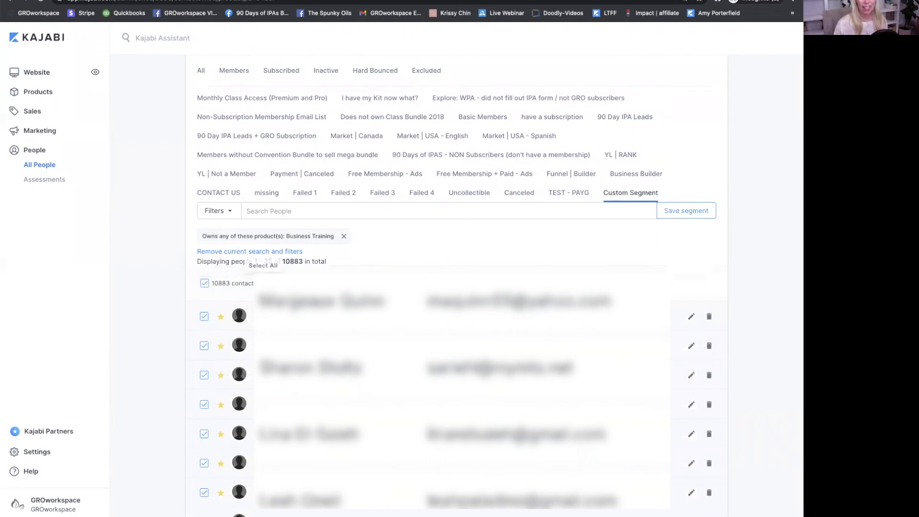
click(306, 283)
mouse_move(328, 301)
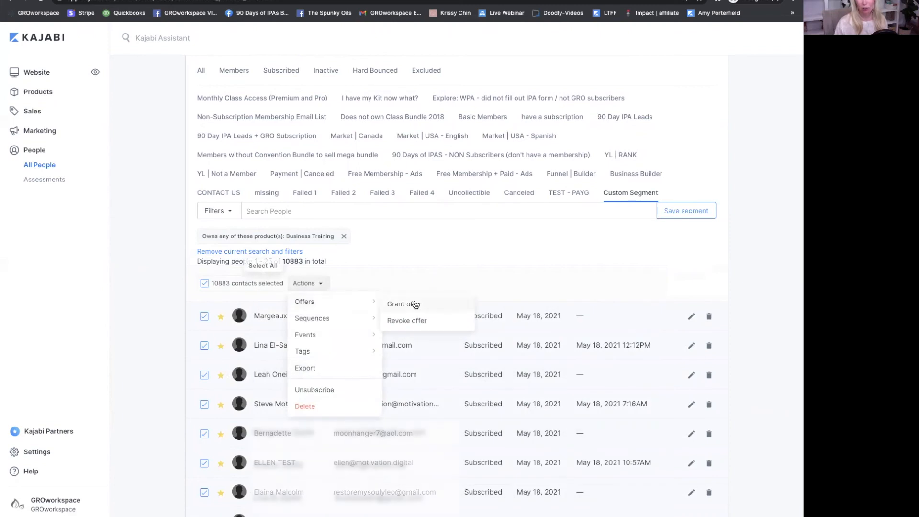
mouse_move(361, 318)
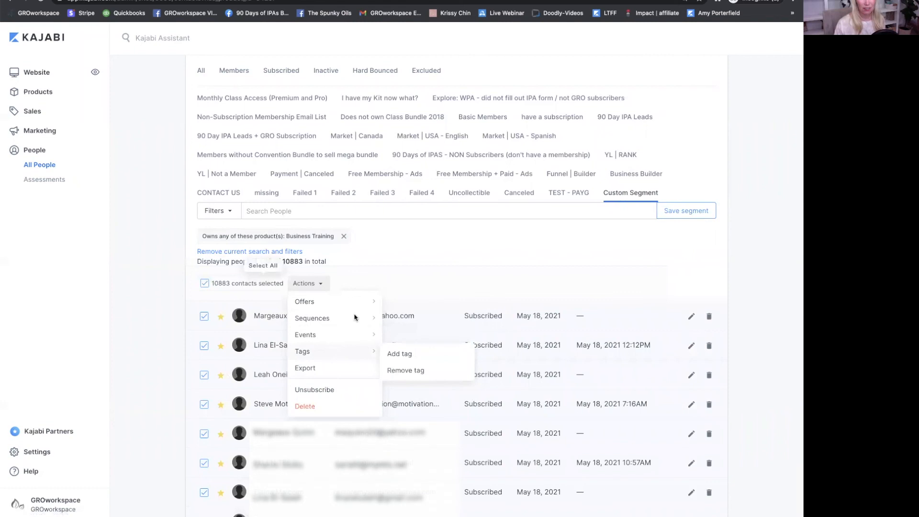
- Clear the bulk selection and search the filtered list for one contact by name
click(204, 284)
click(205, 284)
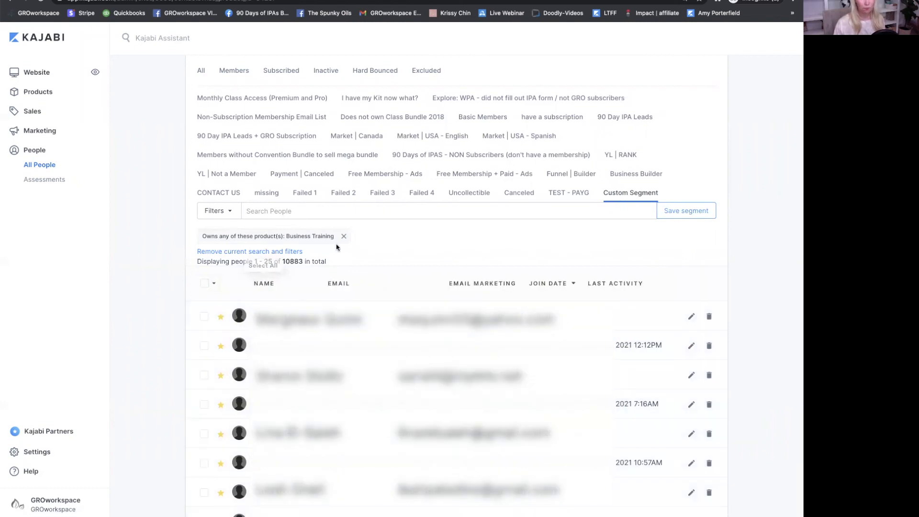
click(294, 211)
key(Return)
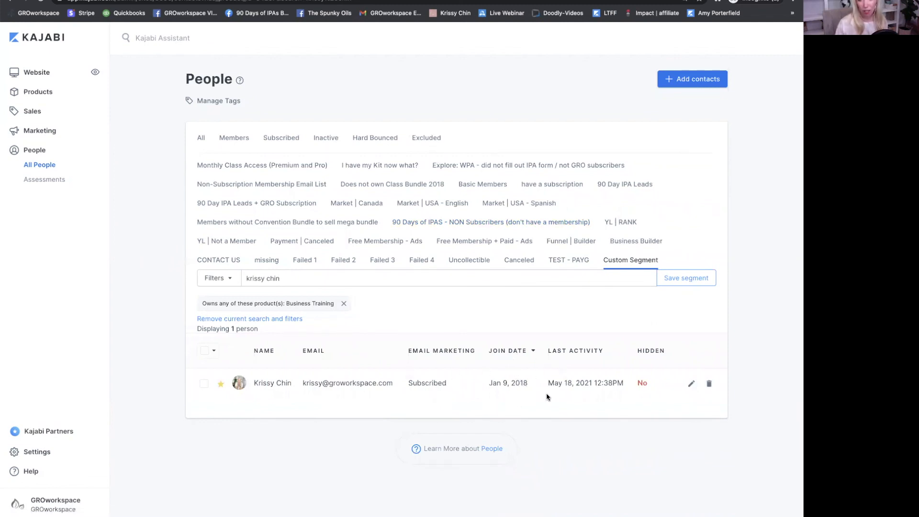
- Open the matching contact's profile and review its More Actions menu and Products tab
click(262, 384)
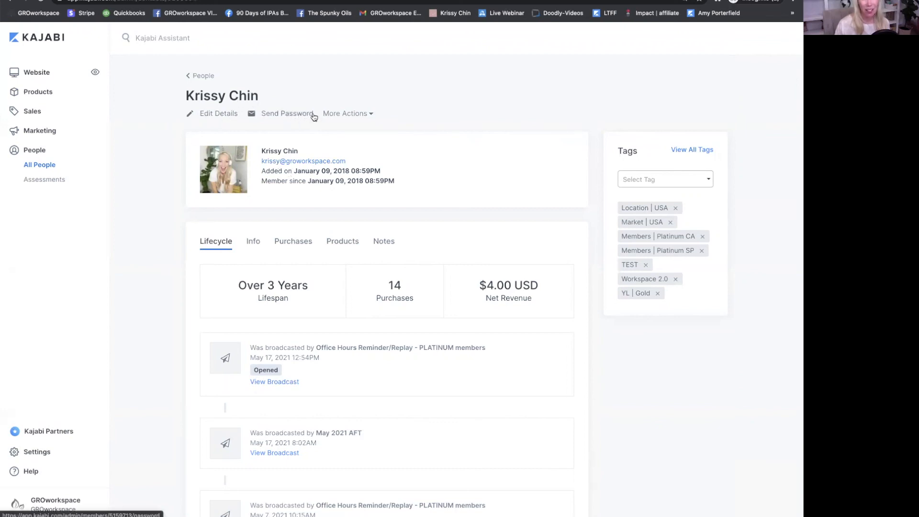
click(361, 117)
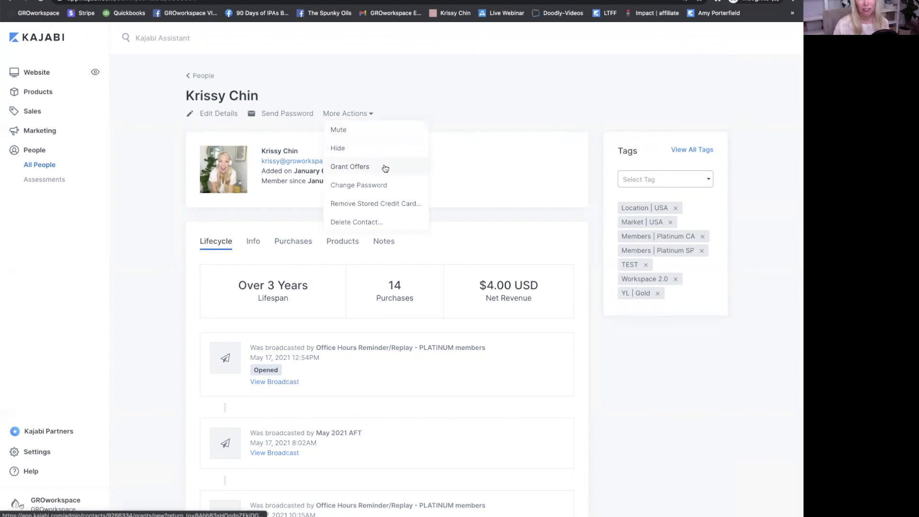
click(474, 218)
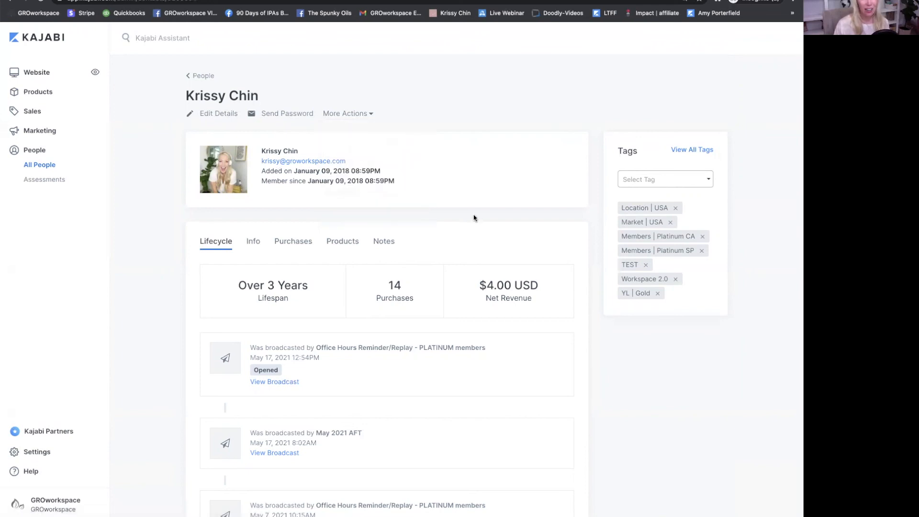
scroll(474, 218, down, 3)
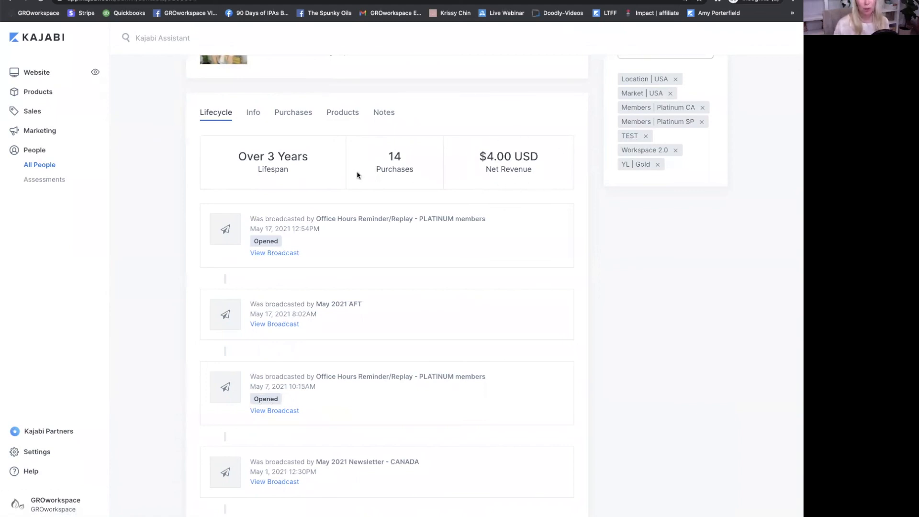
scroll(358, 173, up, 3)
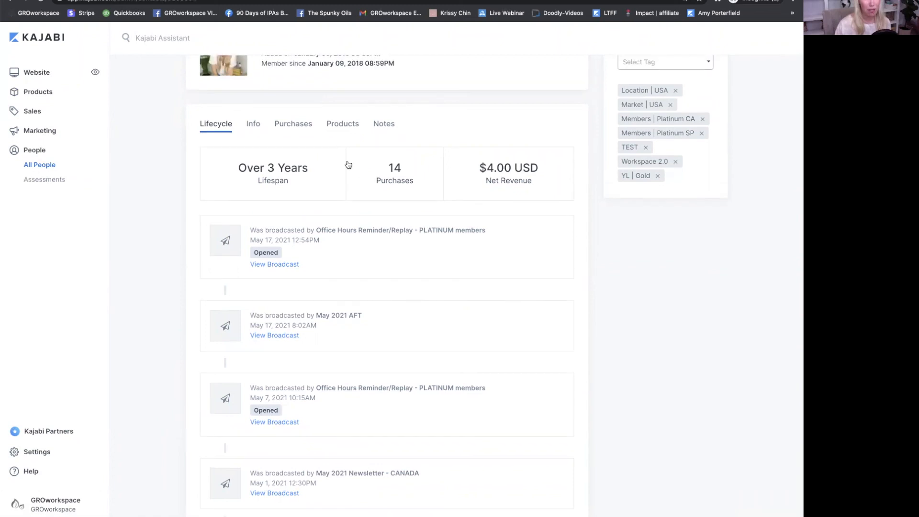
click(339, 171)
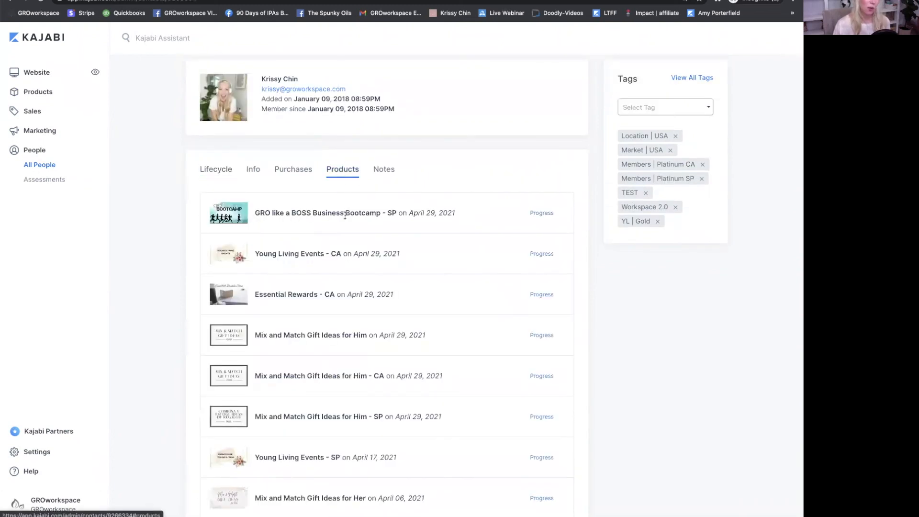
scroll(345, 227, down, 3)
scroll(344, 227, up, 4)
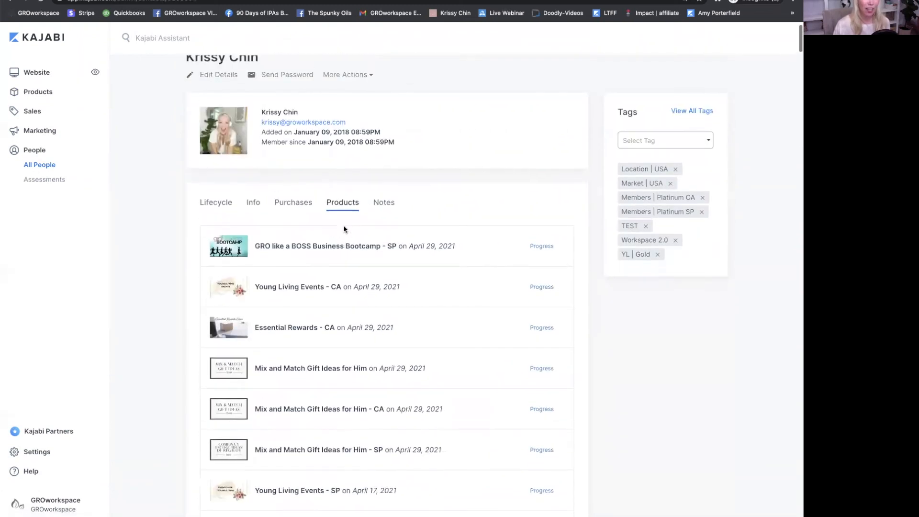
- Check the contact's Notes and tag list, then return to People and view Add contacts options
click(389, 206)
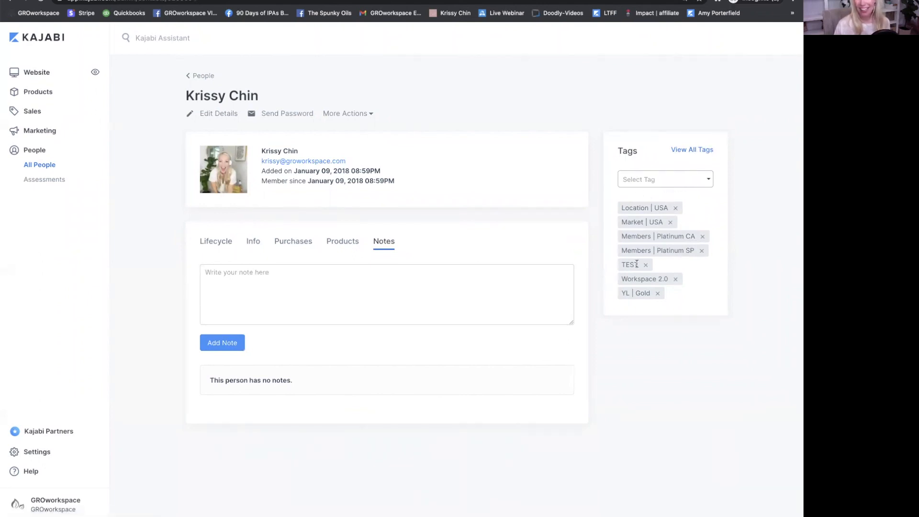
click(670, 181)
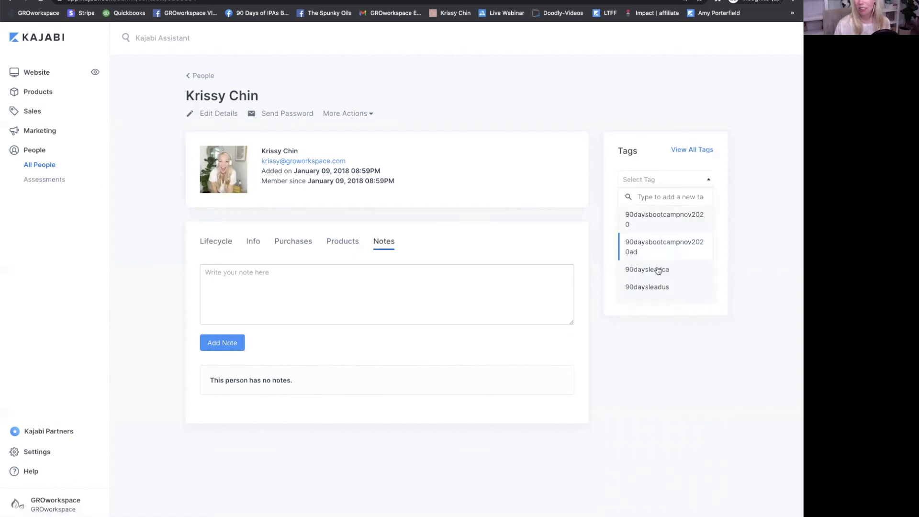
click(766, 222)
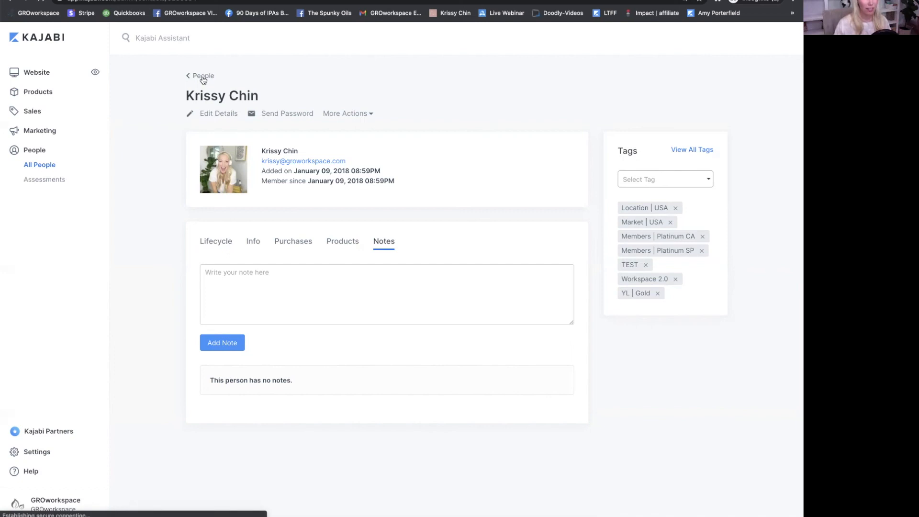
click(203, 78)
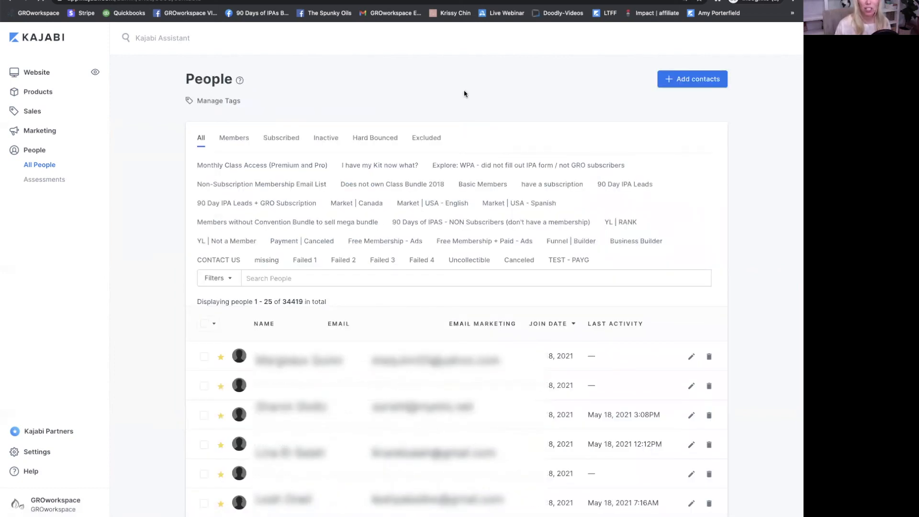
click(690, 81)
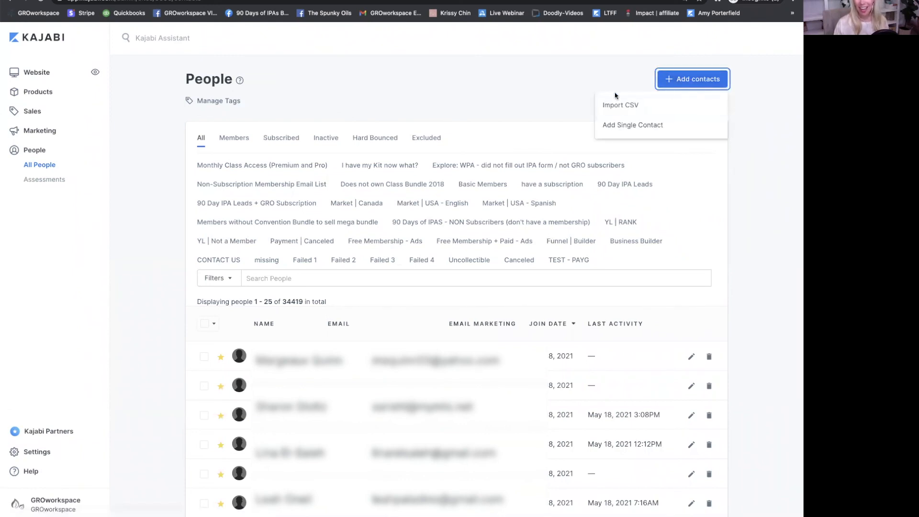